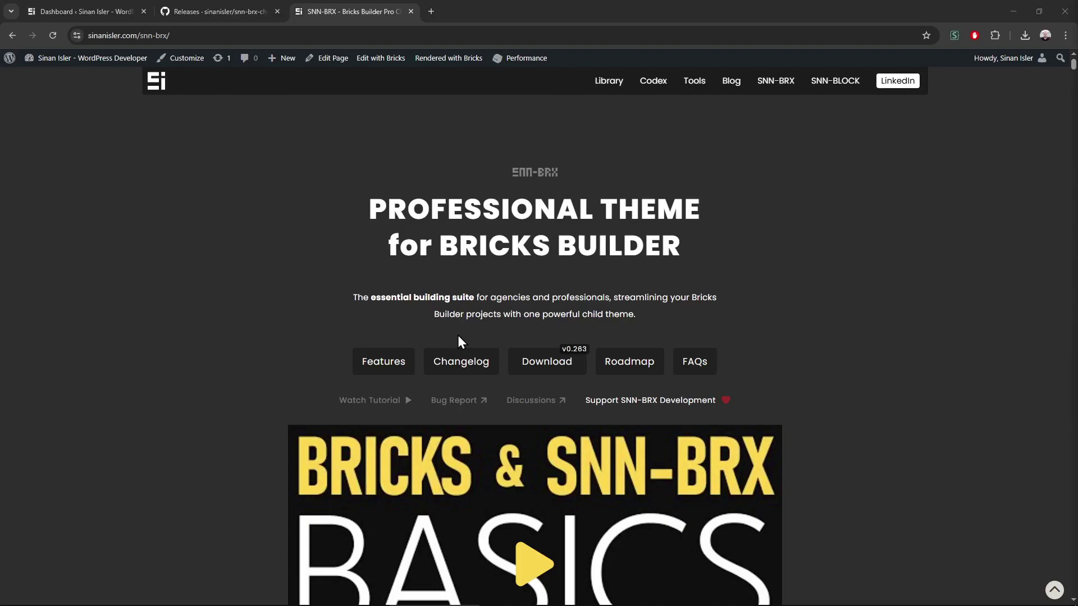
Jump to the Changelog section and scroll to the v0.263 release notes dated 24.11.2025
{"action": "left_click", "coordinate": [461, 364]}
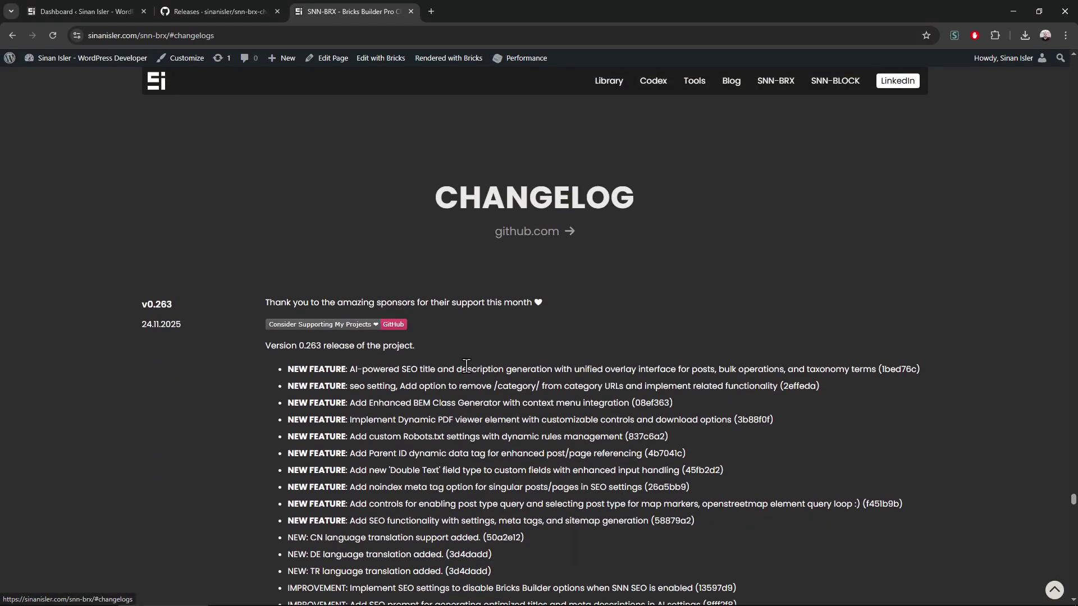
{"action": "scroll", "coordinate": [466, 366], "scroll_direction": "down", "scroll_amount": 2}
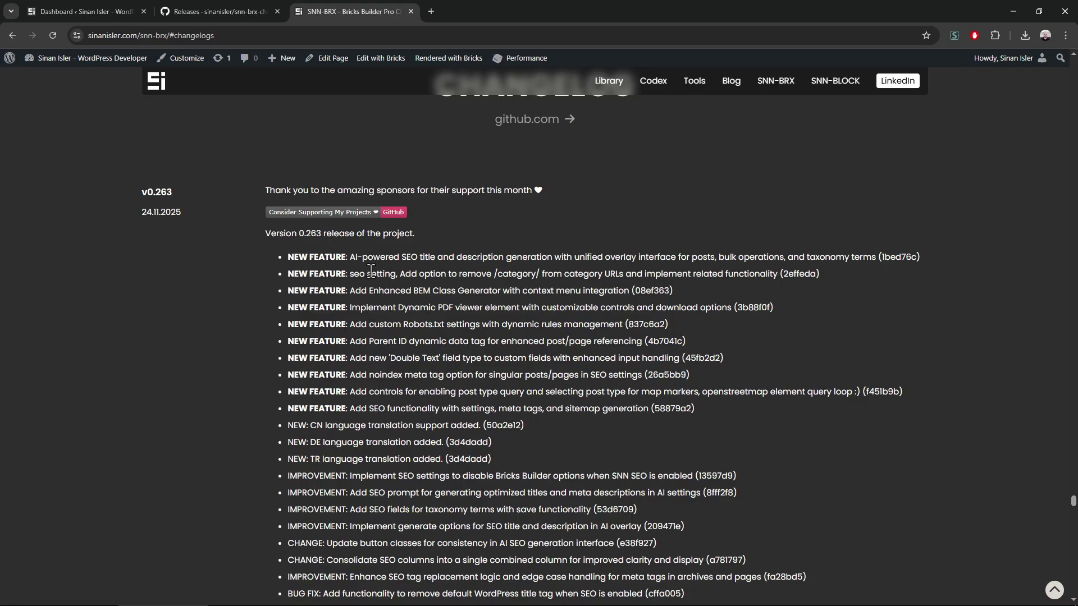
Switch to the WordPress admin tab and open the SNN-BRX SEO Settings page
{"action": "left_click", "coordinate": [104, 1]}
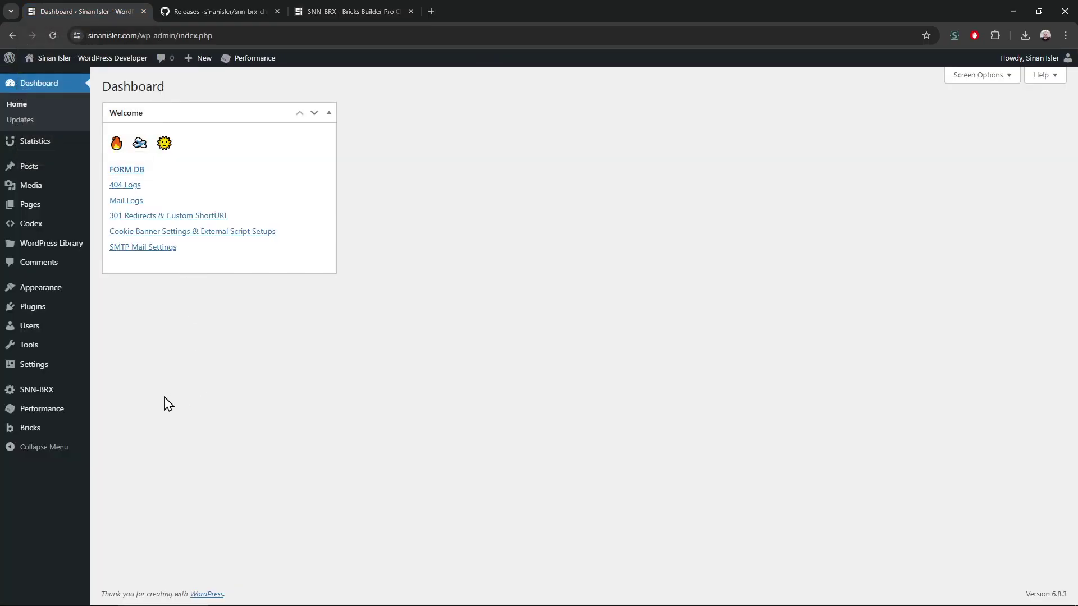
{"action": "mouse_move", "coordinate": [59, 394]}
{"action": "left_click", "coordinate": [169, 522]}
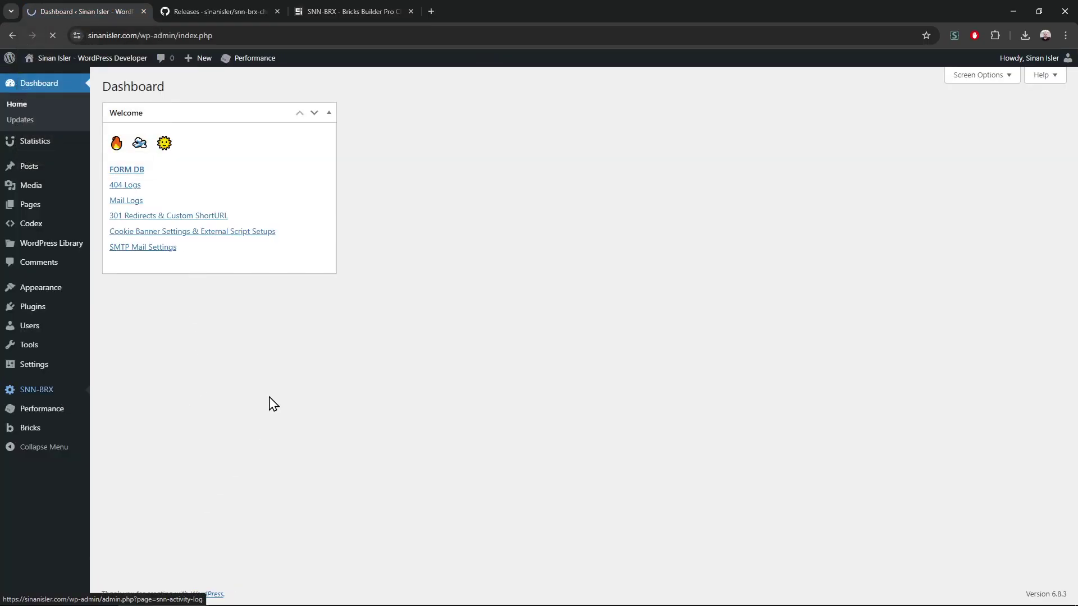
{"action": "scroll", "coordinate": [231, 392], "scroll_direction": "down", "scroll_amount": 7}
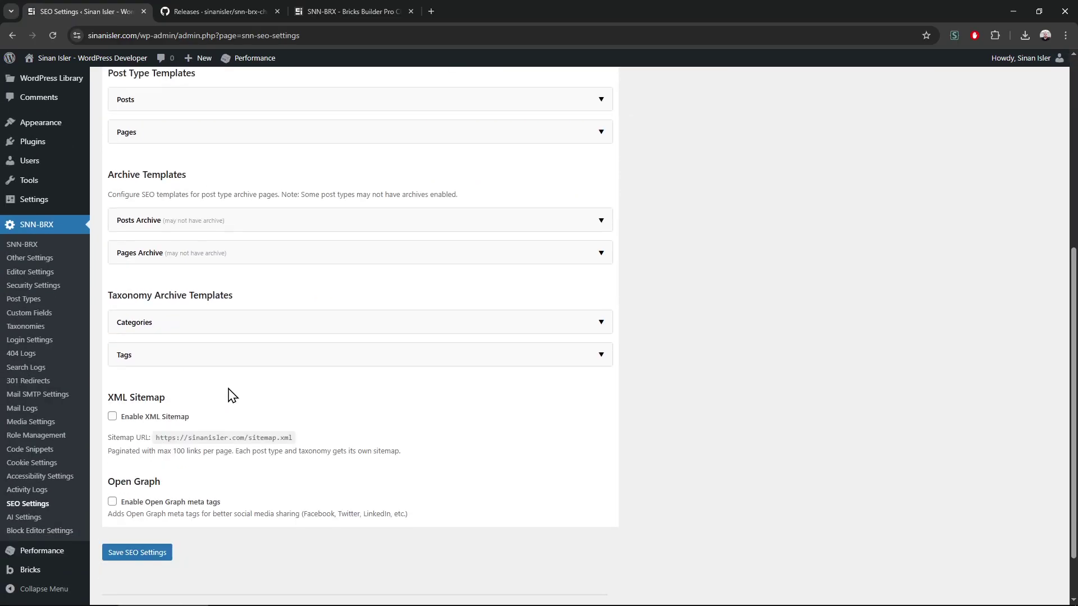
{"action": "scroll", "coordinate": [230, 395], "scroll_direction": "up", "scroll_amount": 4}
{"action": "scroll", "coordinate": [231, 396], "scroll_direction": "up", "scroll_amount": 3}
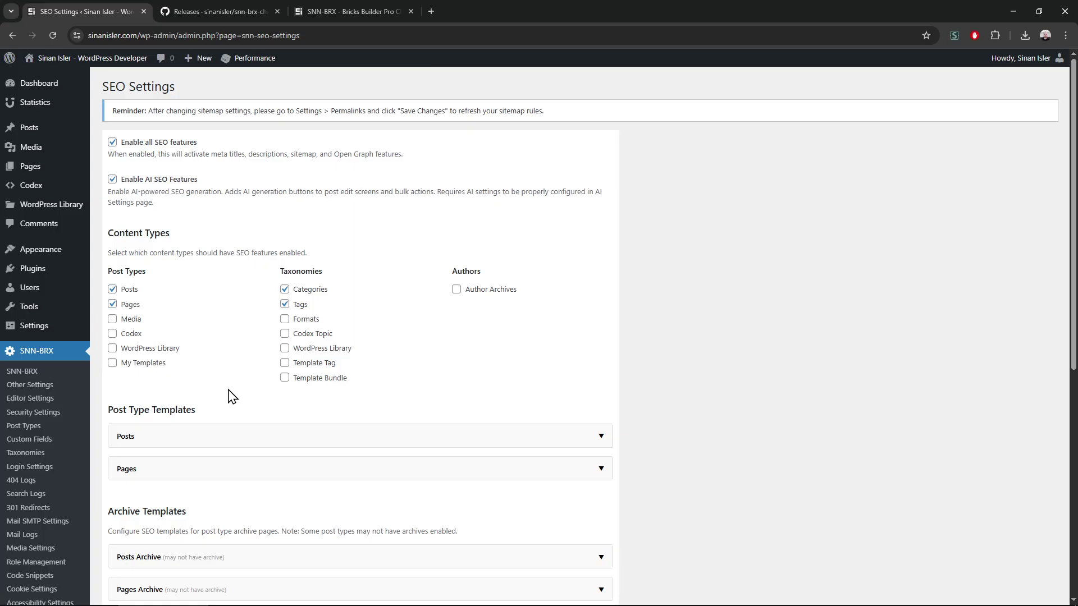
{"action": "scroll", "coordinate": [230, 395], "scroll_direction": "down", "scroll_amount": 2}
Expand the Pages and Posts meta templates, then save the SEO settings
{"action": "left_click", "coordinate": [240, 359]}
{"action": "left_click", "coordinate": [600, 324]}
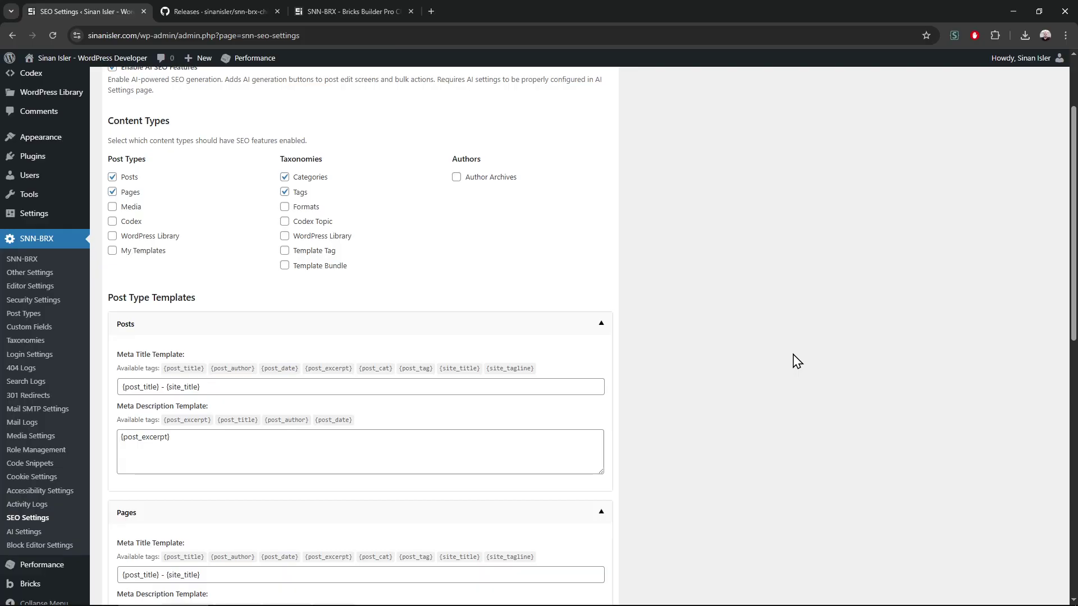
{"action": "scroll", "coordinate": [779, 337], "scroll_direction": "down", "scroll_amount": 10}
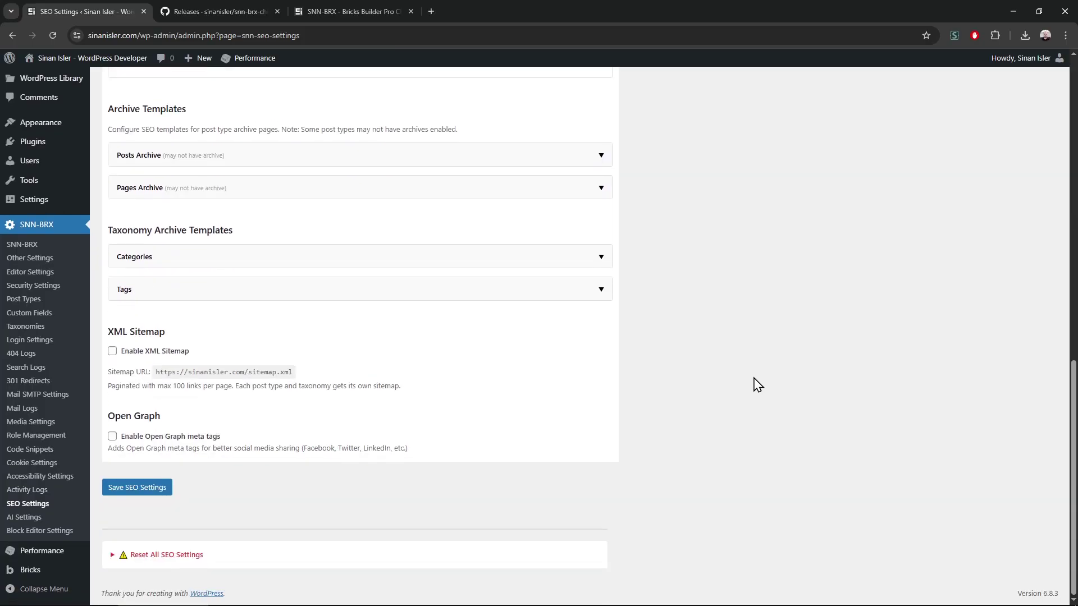
{"action": "scroll", "coordinate": [723, 392], "scroll_direction": "up", "scroll_amount": 8}
{"action": "scroll", "coordinate": [517, 409], "scroll_direction": "up", "scroll_amount": 4}
{"action": "scroll", "coordinate": [521, 409], "scroll_direction": "down", "scroll_amount": 10}
{"action": "left_click", "coordinate": [157, 492]}
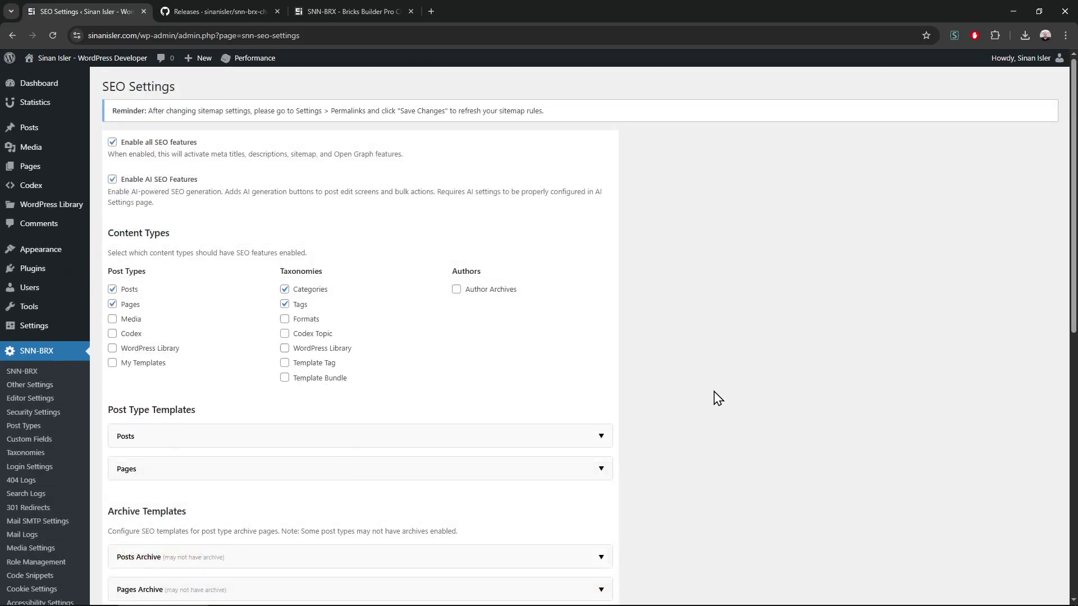
Open Pages > All Pages and review each page's Meta Title & Desc column
{"action": "left_click", "coordinate": [36, 169]}
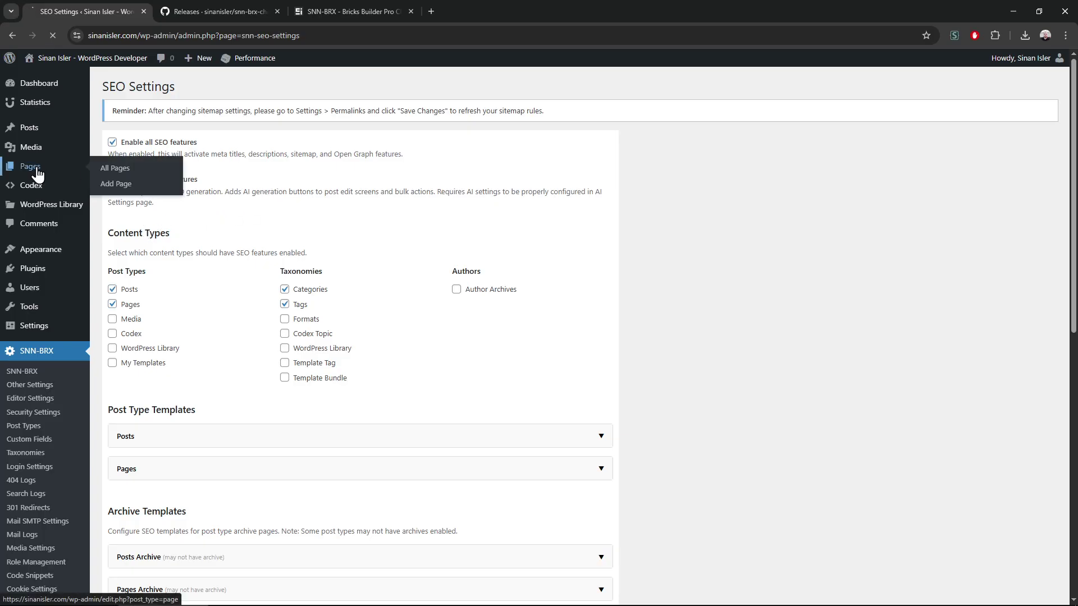
{"action": "scroll", "coordinate": [923, 477], "scroll_direction": "down", "scroll_amount": 3}
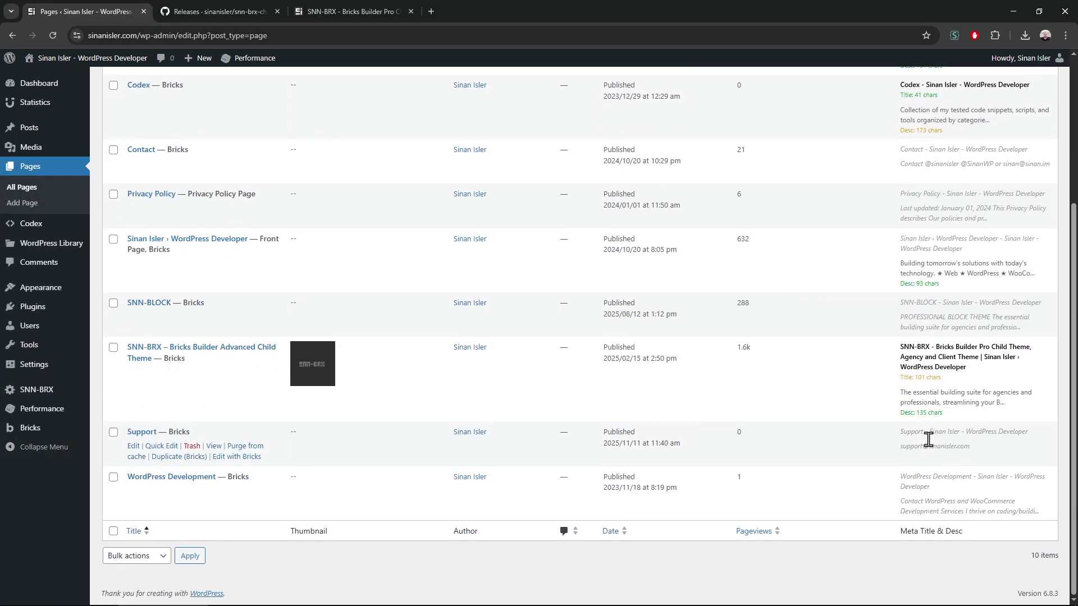
{"action": "scroll", "coordinate": [928, 439], "scroll_direction": "up", "scroll_amount": 3}
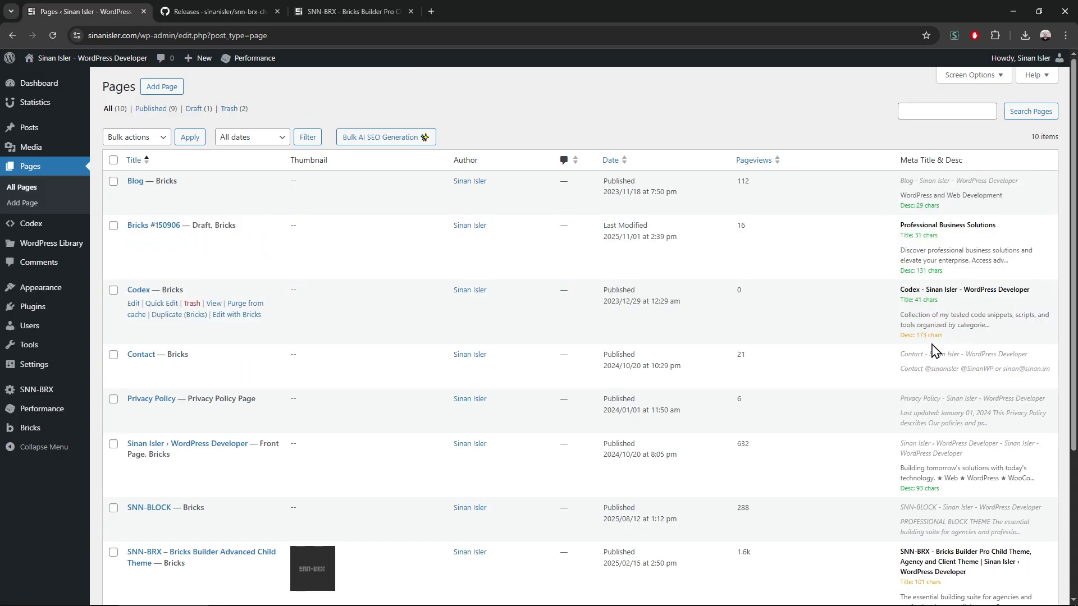
{"action": "scroll", "coordinate": [933, 351], "scroll_direction": "down", "scroll_amount": 3}
{"action": "scroll", "coordinate": [881, 399], "scroll_direction": "up", "scroll_amount": 3}
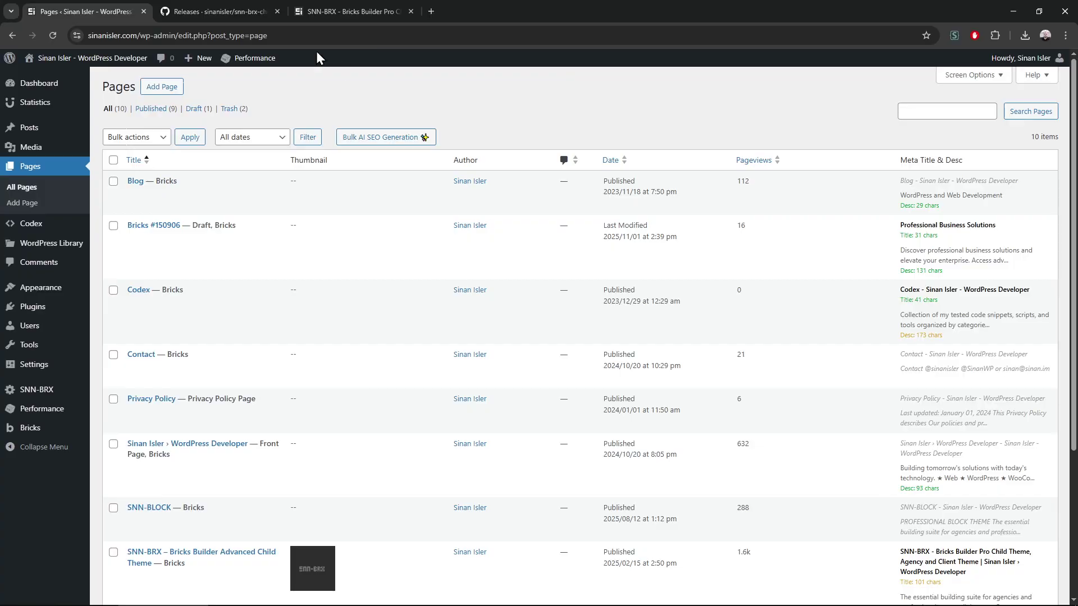
{"action": "key", "text": "ctrl+Tab"}
{"action": "left_click", "coordinate": [327, 1]}
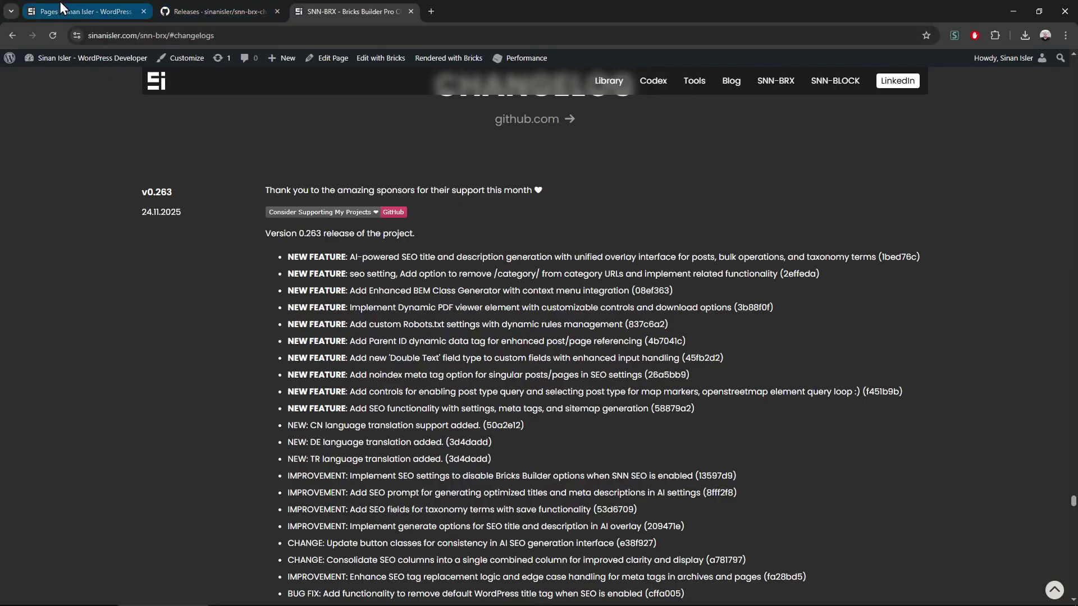
{"action": "left_click", "coordinate": [59, 1]}
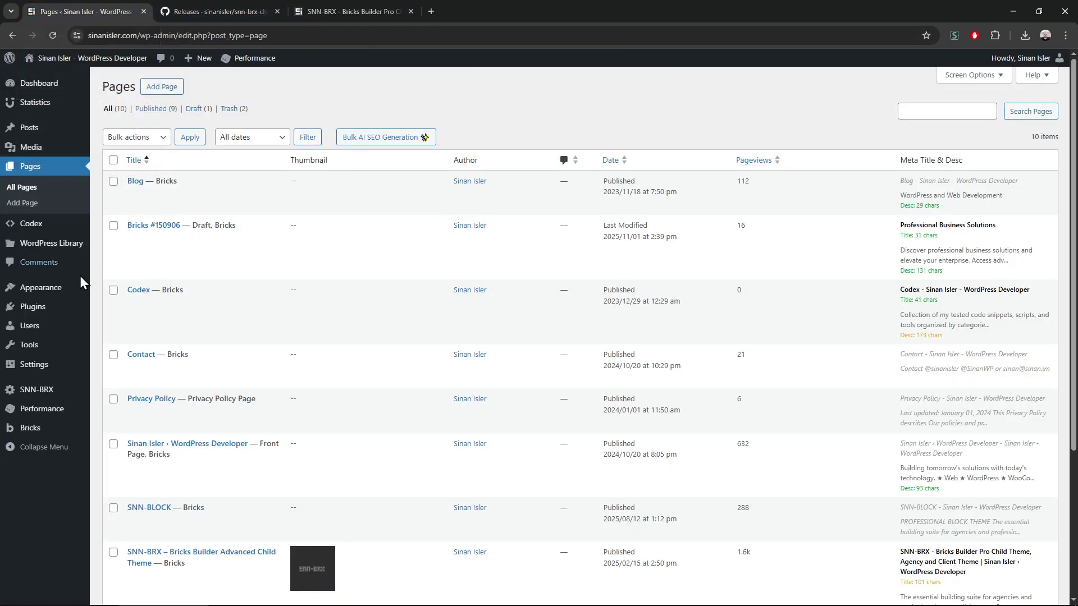
Reopen SEO Settings and toggle Enable AI SEO Features off and back on
{"action": "left_click", "coordinate": [121, 545]}
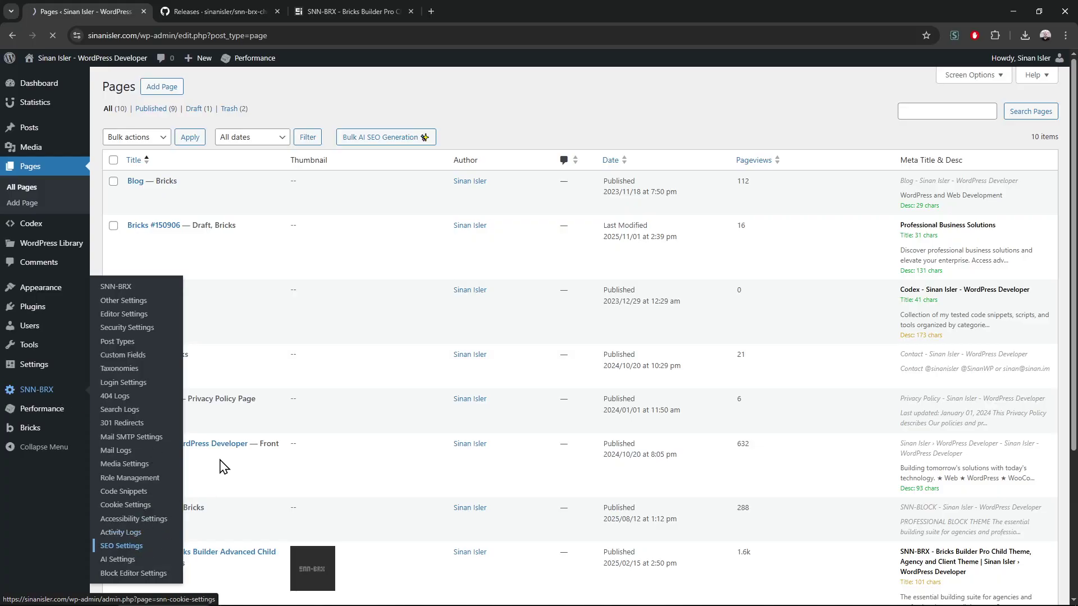
{"action": "left_click", "coordinate": [139, 180]}
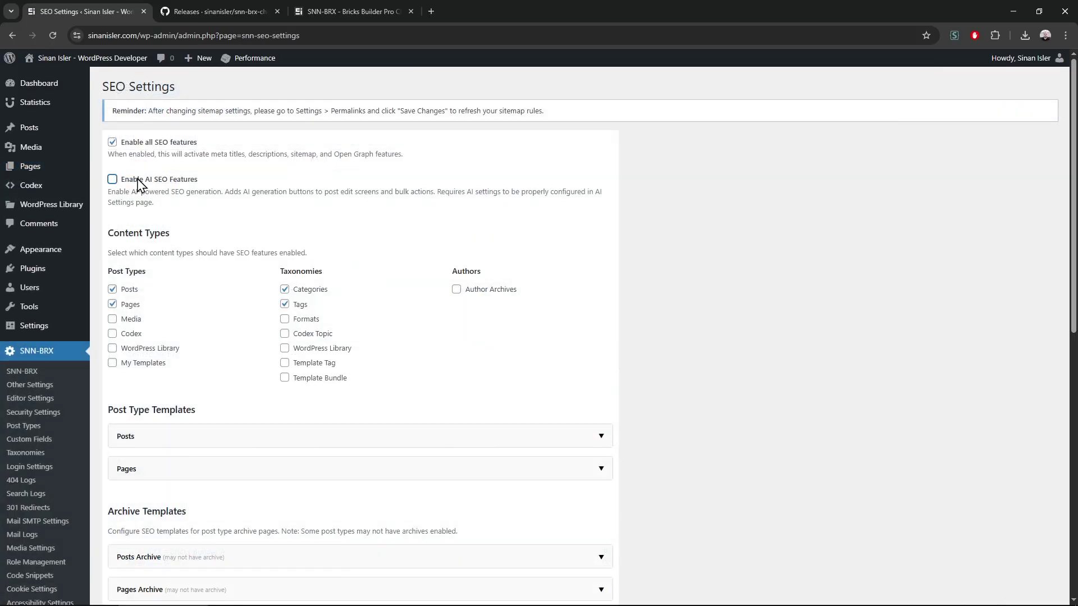
{"action": "left_click", "coordinate": [139, 181]}
{"action": "mouse_move", "coordinate": [60, 192]}
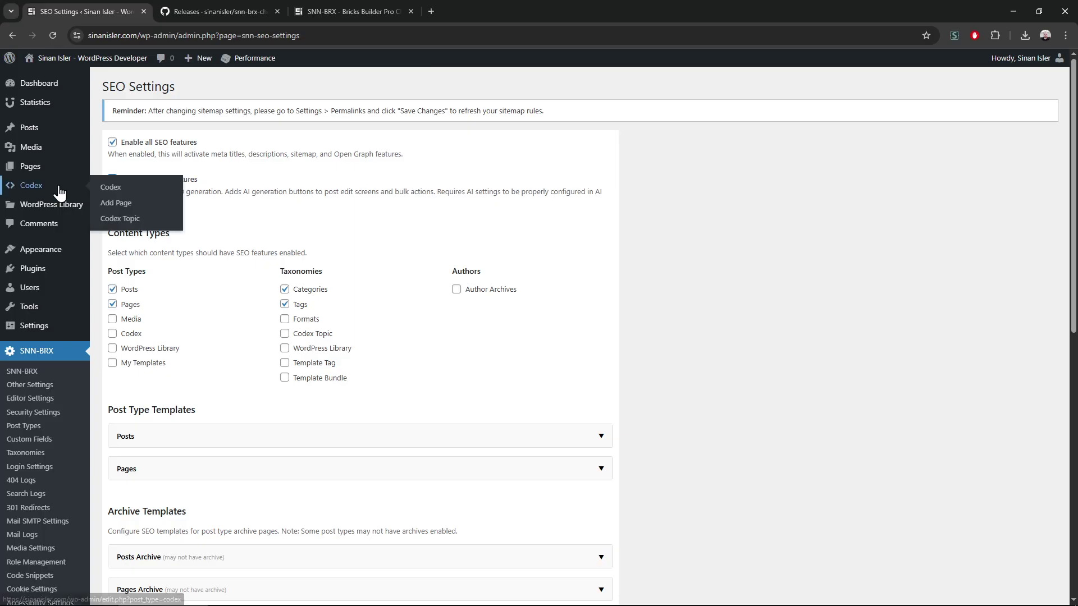
{"action": "mouse_move", "coordinate": [49, 130]}
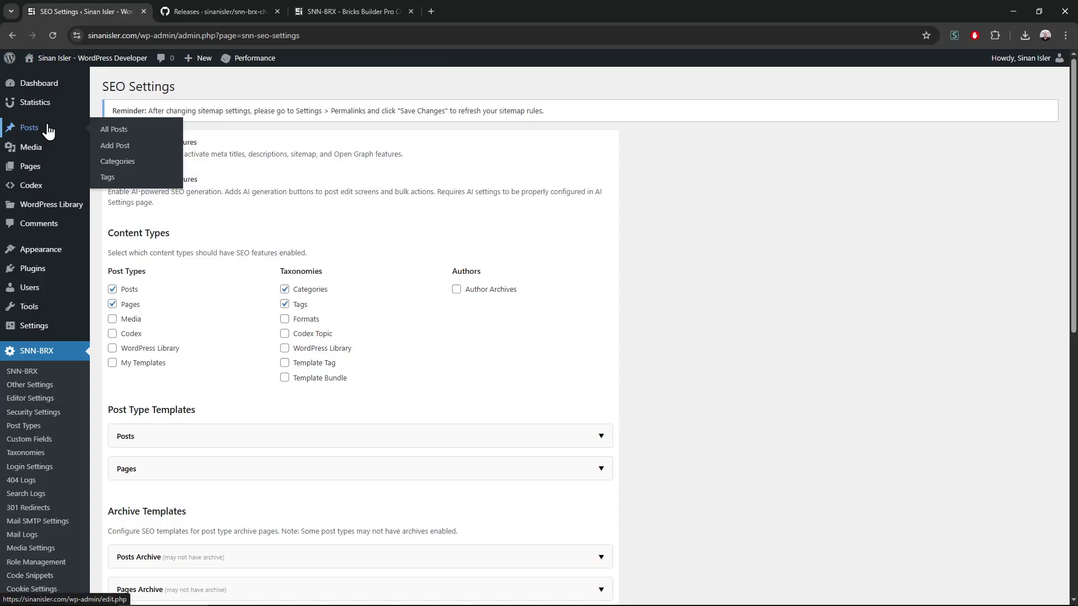
Open the 79-post list, tick and untick the first post, then try Bulk AI SEO Generation
{"action": "left_click", "coordinate": [49, 130]}
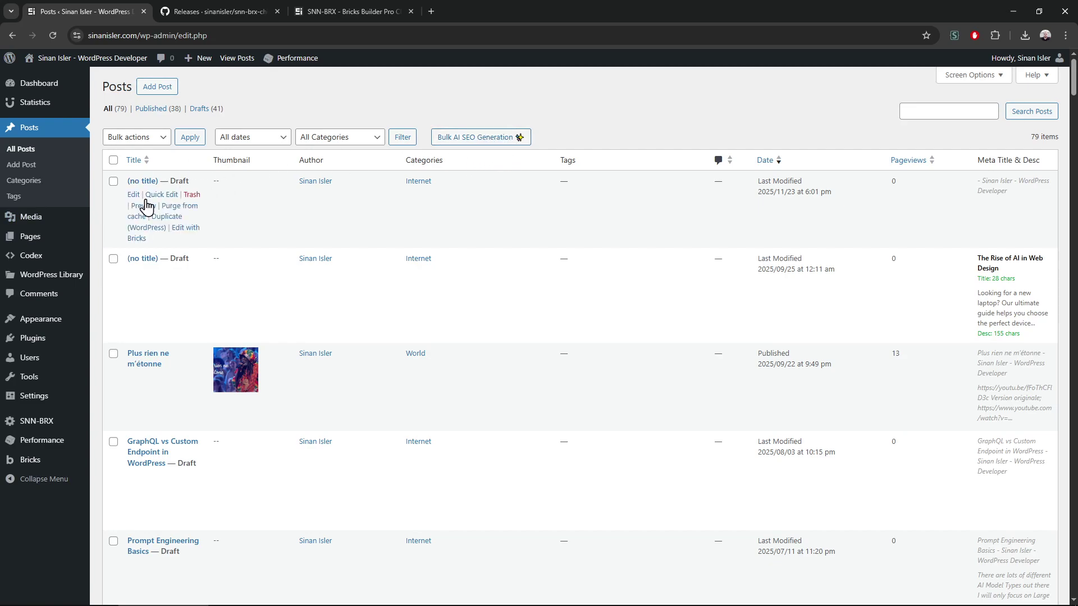
{"action": "left_click", "coordinate": [113, 181]}
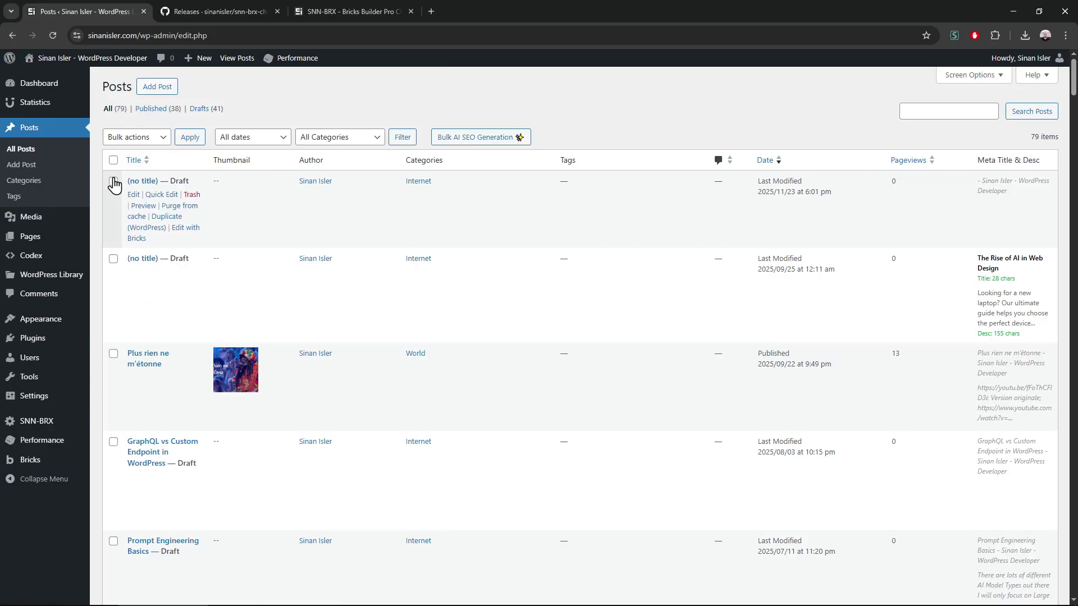
{"action": "left_click", "coordinate": [113, 181]}
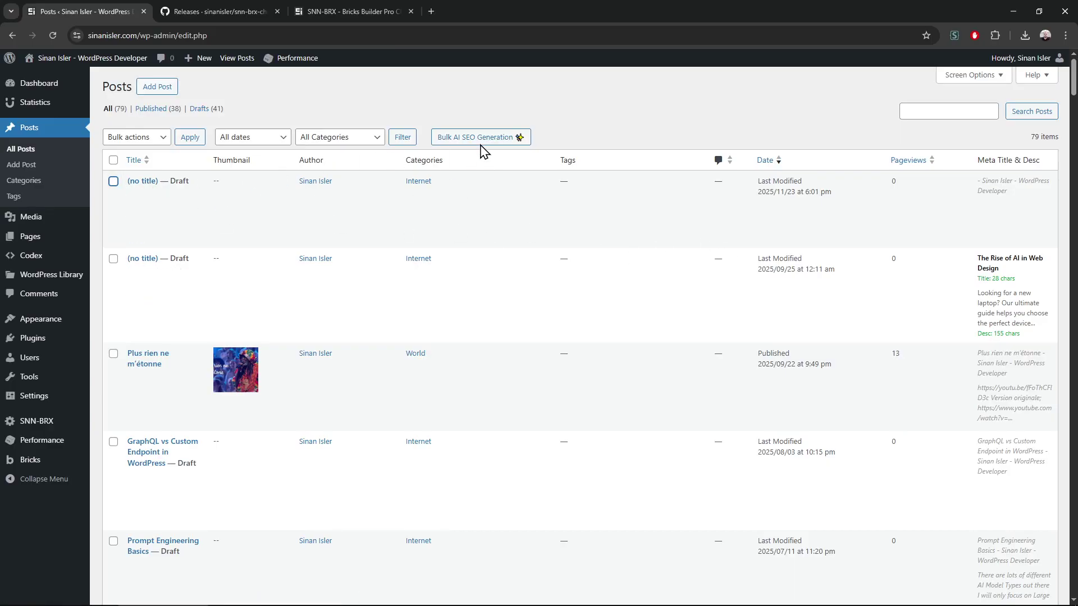
{"action": "left_click", "coordinate": [478, 138]}
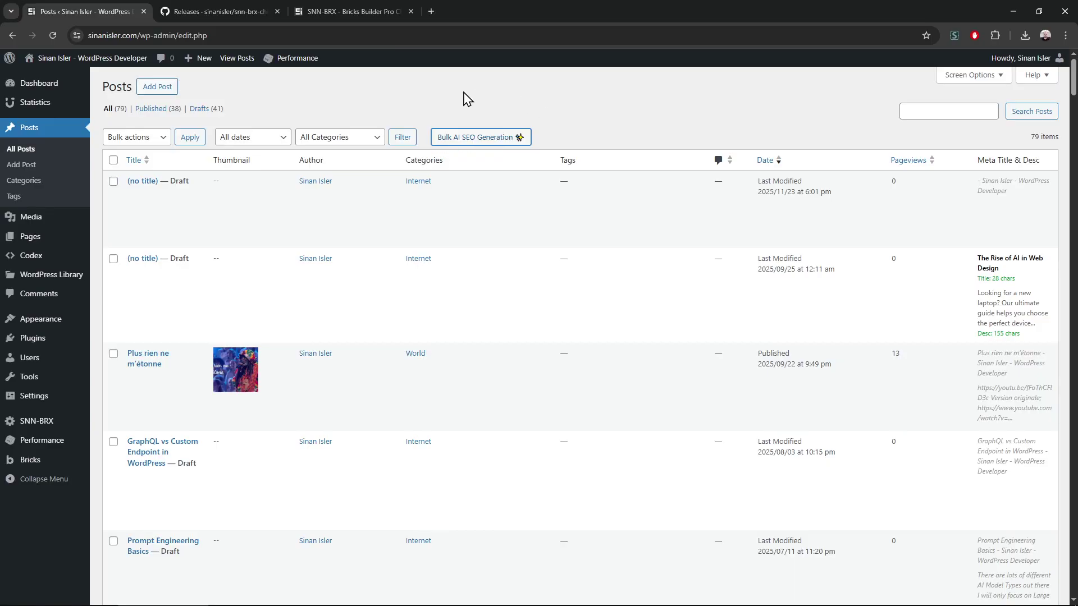
View AI Settings in a new tab, showing OpenRouter with google/gemini-2.5-flash, then return to the posts list
{"action": "mouse_move", "coordinate": [72, 426]}
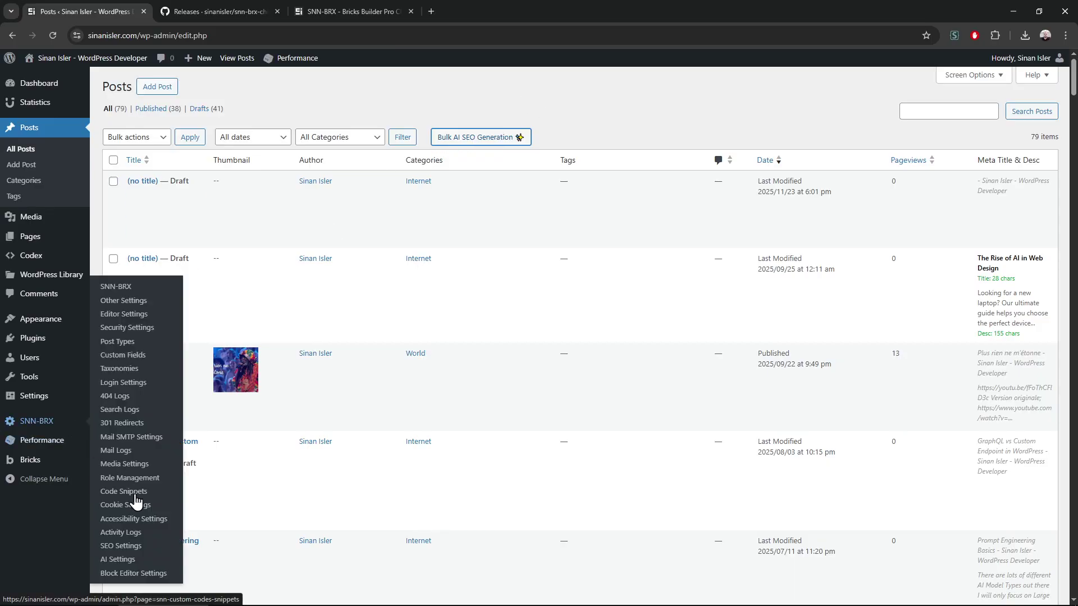
{"action": "left_click", "coordinate": [138, 563], "text": "ctrl"}
{"action": "key", "text": "ctrl+Tab"}
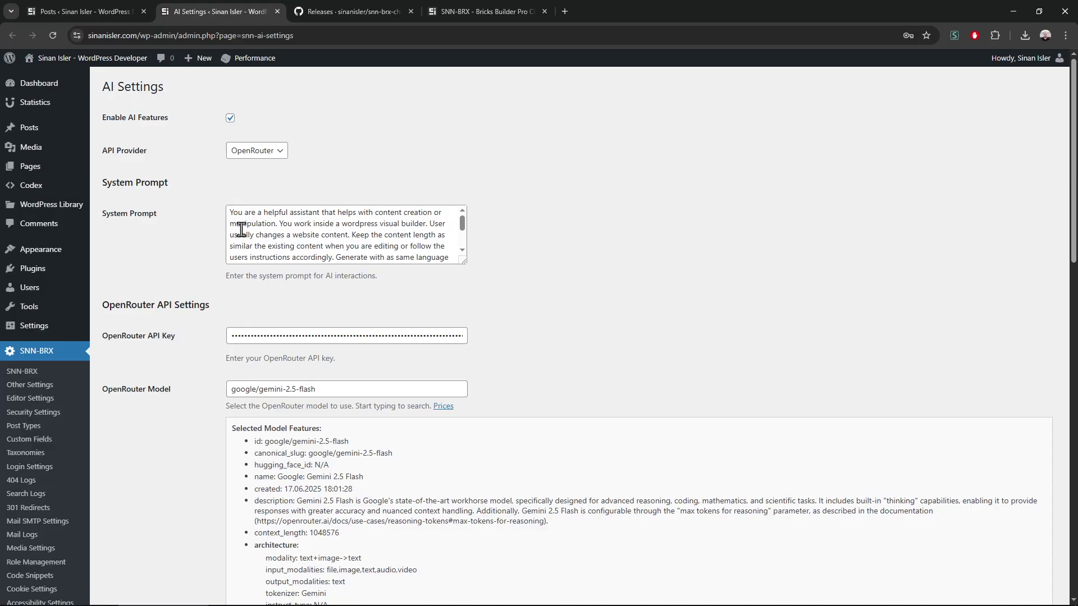
{"action": "scroll", "coordinate": [241, 229], "scroll_direction": "down", "scroll_amount": 1}
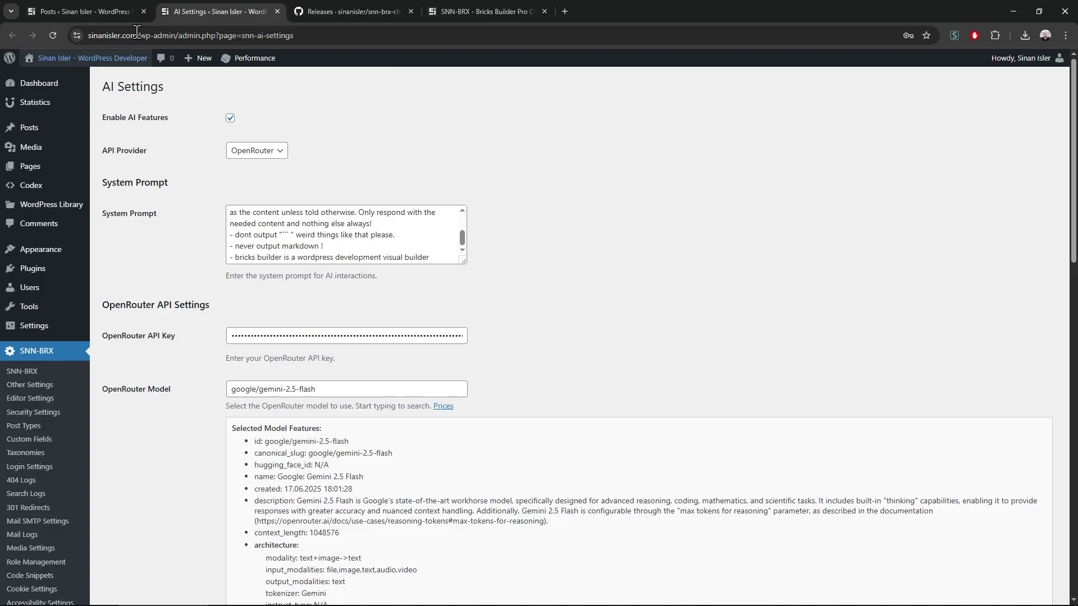
{"action": "left_click", "coordinate": [84, 11]}
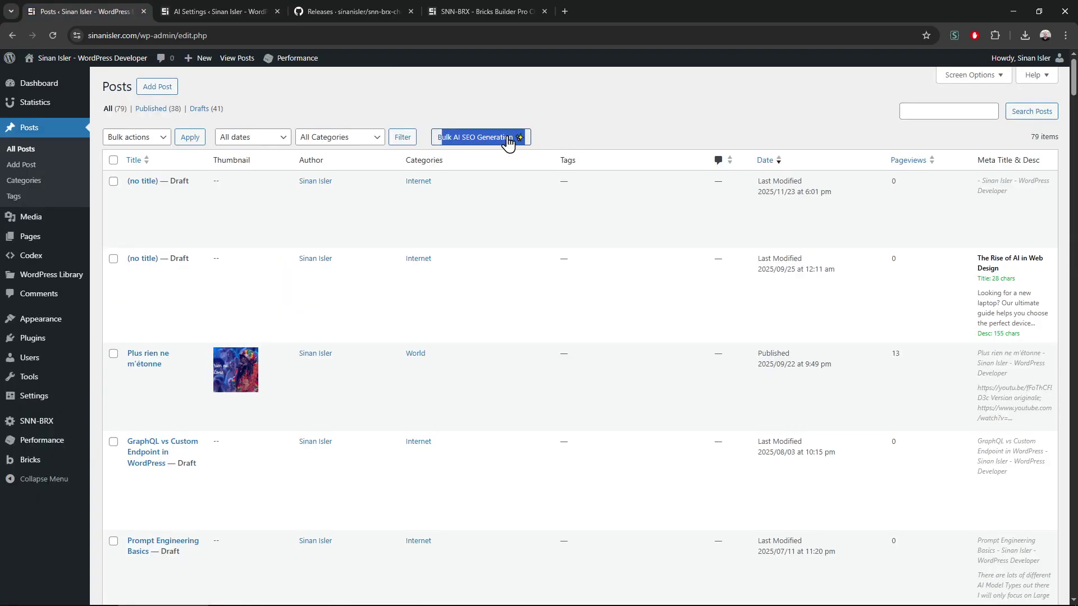
{"action": "left_click", "coordinate": [582, 140]}
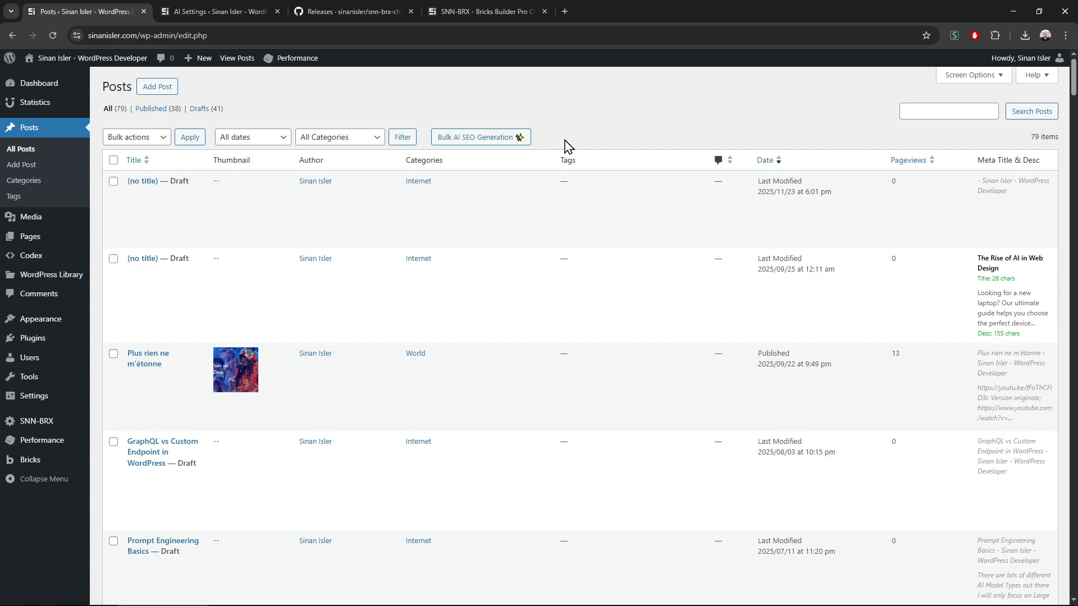
On AI Settings, browse the Action Prompts and inspect the SEO preset's name and prompt
{"action": "left_click", "coordinate": [201, 9]}
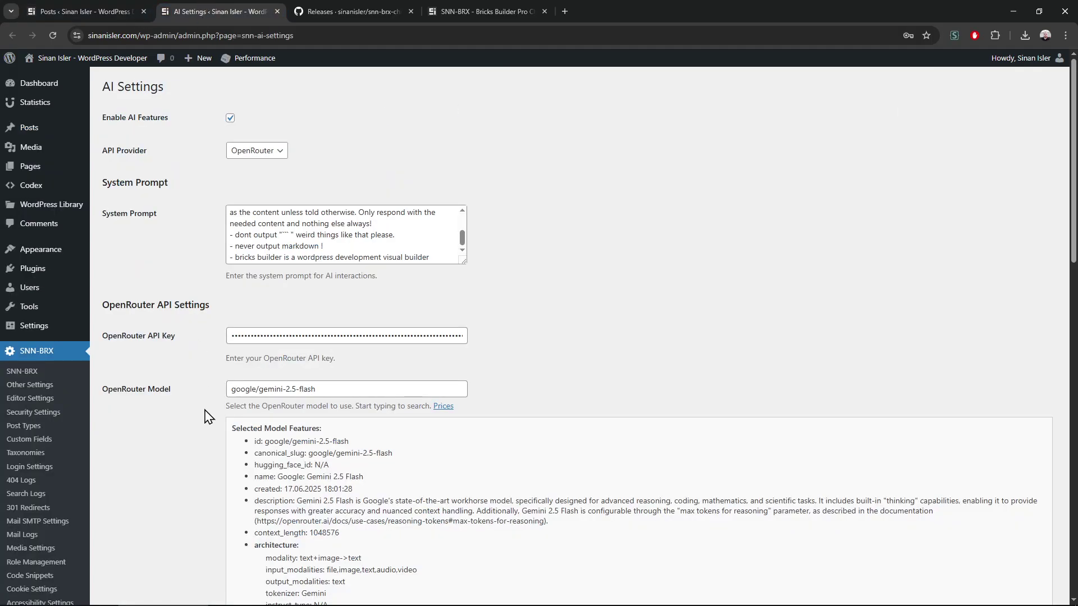
{"action": "scroll", "coordinate": [207, 415], "scroll_direction": "down", "scroll_amount": 15}
{"action": "scroll", "coordinate": [207, 416], "scroll_direction": "down", "scroll_amount": 5}
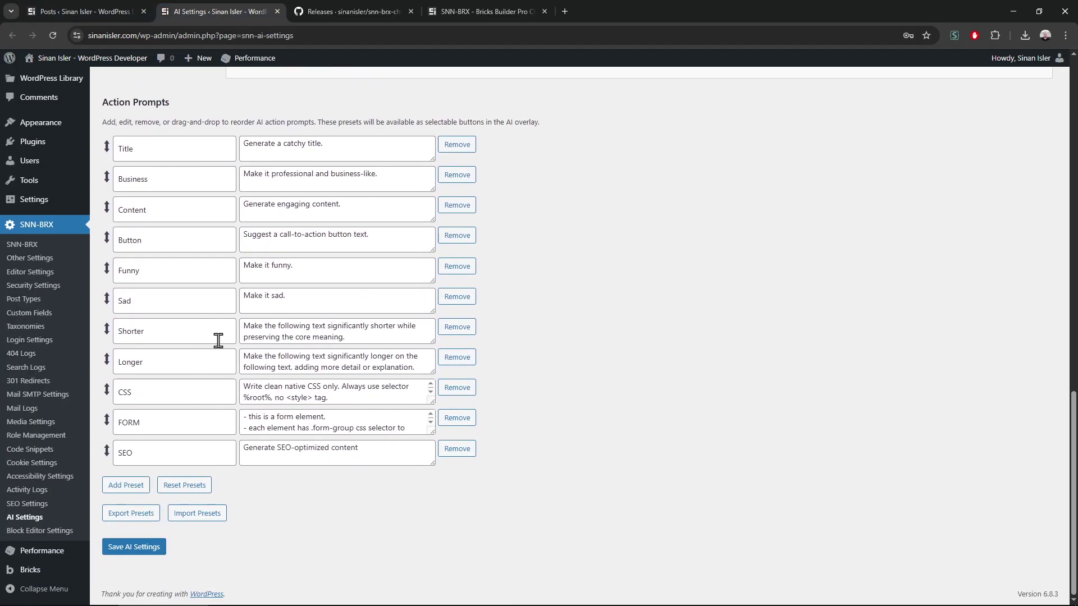
{"action": "scroll", "coordinate": [215, 428], "scroll_direction": "up", "scroll_amount": 1}
{"action": "scroll", "coordinate": [215, 428], "scroll_direction": "up", "scroll_amount": 15}
{"action": "scroll", "coordinate": [215, 428], "scroll_direction": "down", "scroll_amount": 15}
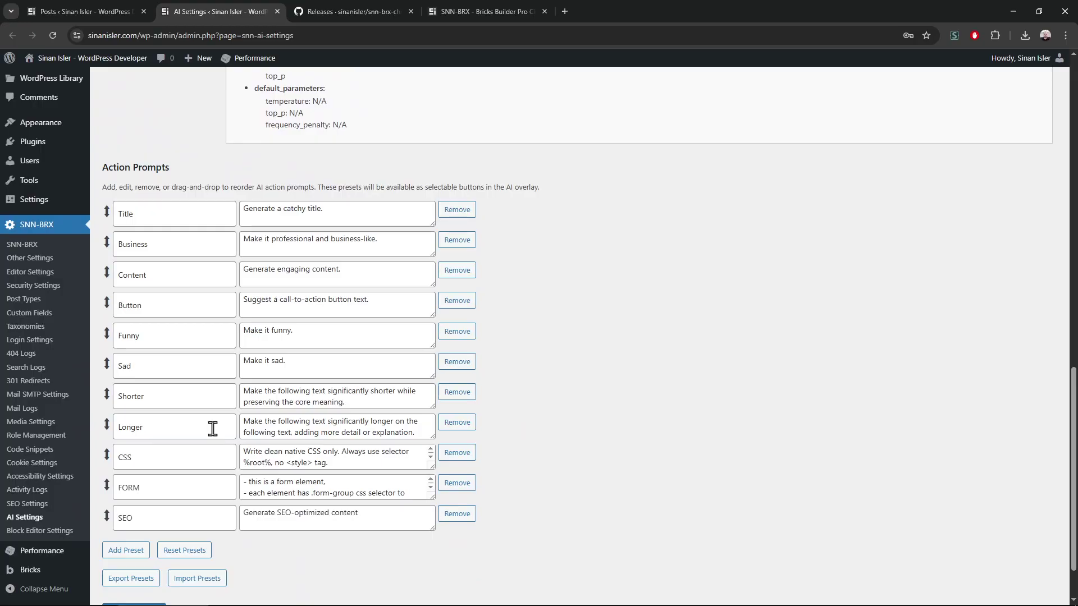
{"action": "double_click", "coordinate": [166, 517]}
{"action": "left_click", "coordinate": [301, 519]}
{"action": "triple_click", "coordinate": [301, 519]}
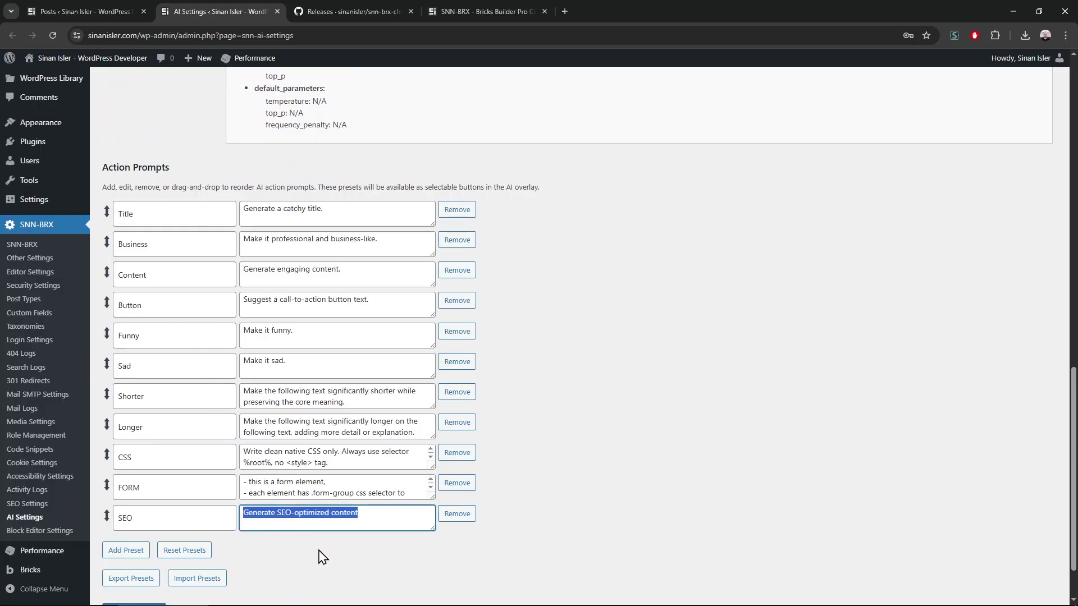
{"action": "left_click", "coordinate": [321, 555]}
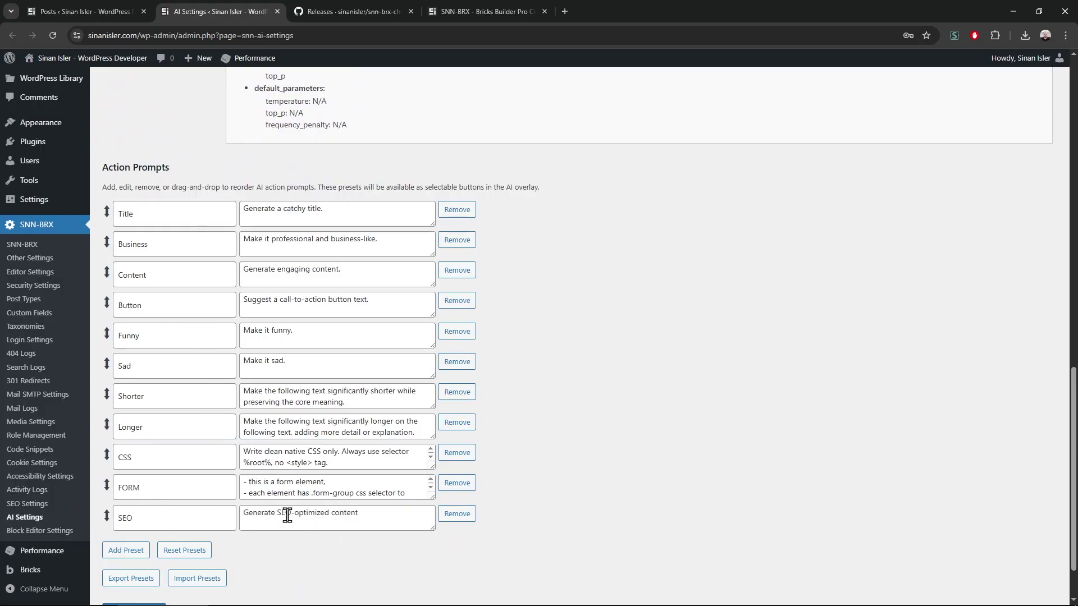
{"action": "scroll", "coordinate": [199, 377], "scroll_direction": "up", "scroll_amount": 20}
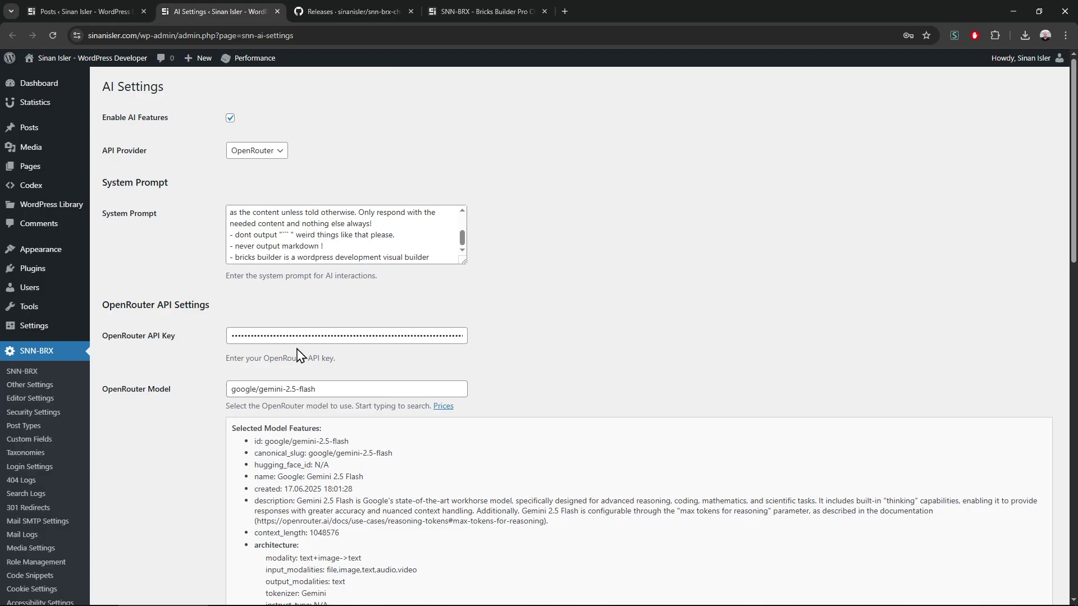
Search the OpenRouter Model field for 'free' models, keep OpenRouter as provider, then view GitHub releases
{"action": "triple_click", "coordinate": [298, 389]}
{"action": "type", "text": "free"}
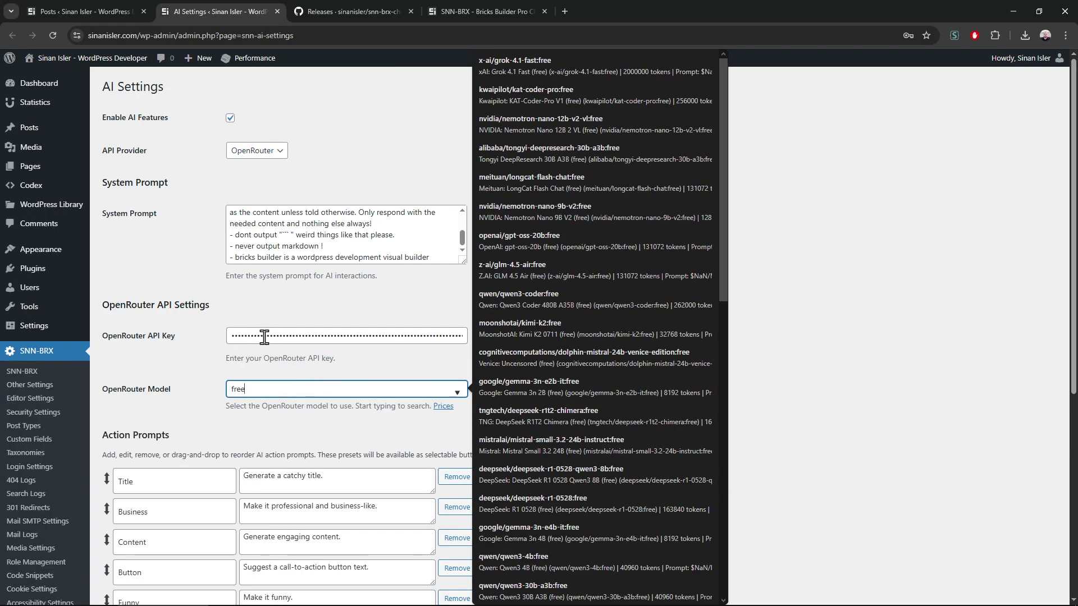
{"action": "scroll", "coordinate": [590, 292], "scroll_direction": "down", "scroll_amount": 10}
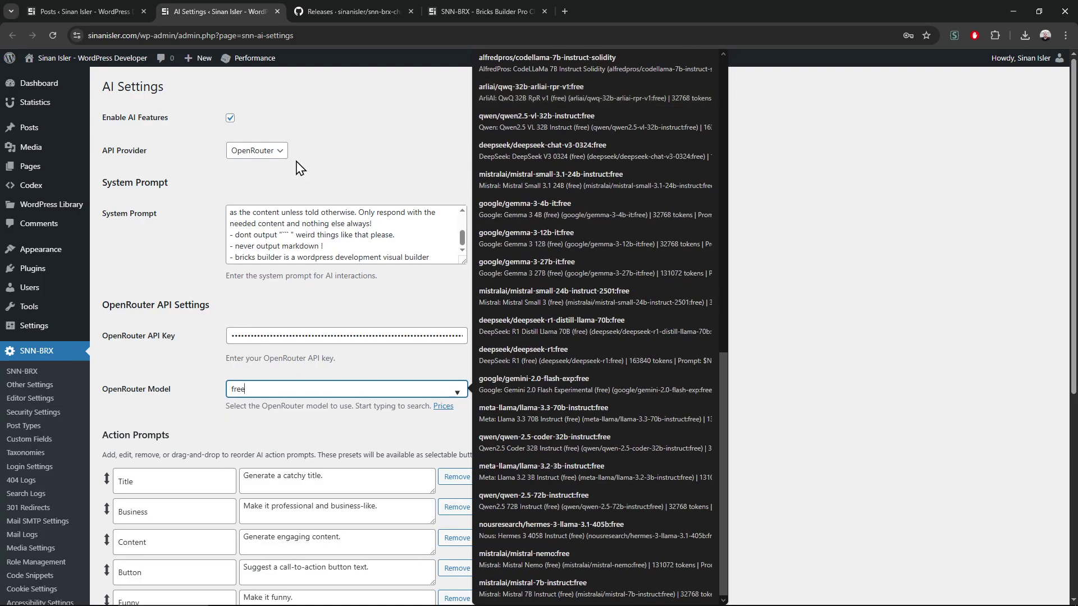
{"action": "left_click", "coordinate": [261, 151]}
{"action": "left_click", "coordinate": [278, 391]}
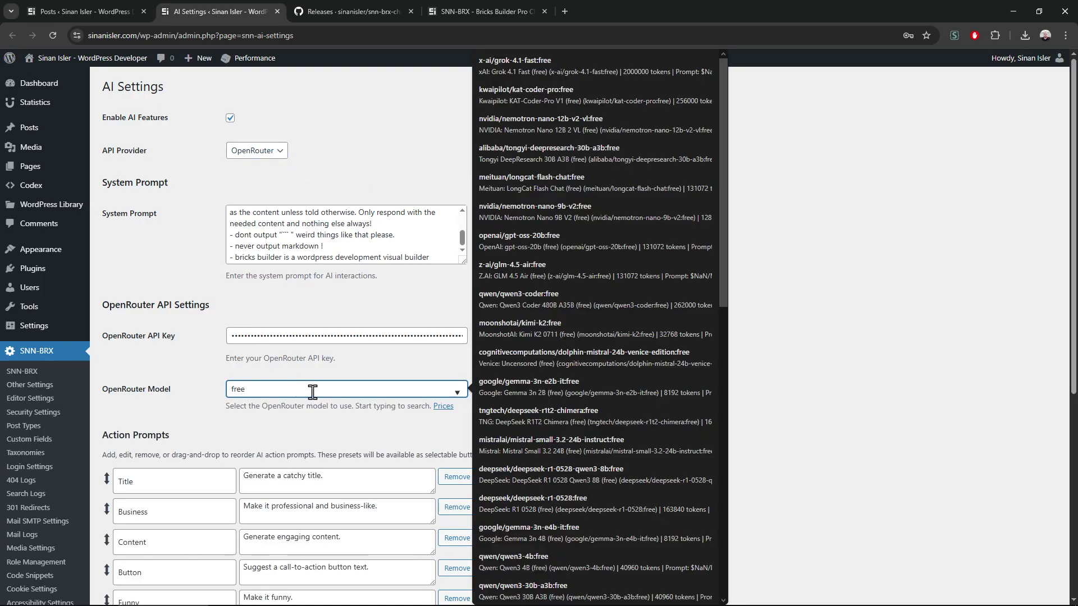
{"action": "scroll", "coordinate": [637, 352], "scroll_direction": "down", "scroll_amount": 5}
{"action": "scroll", "coordinate": [636, 352], "scroll_direction": "up", "scroll_amount": 5}
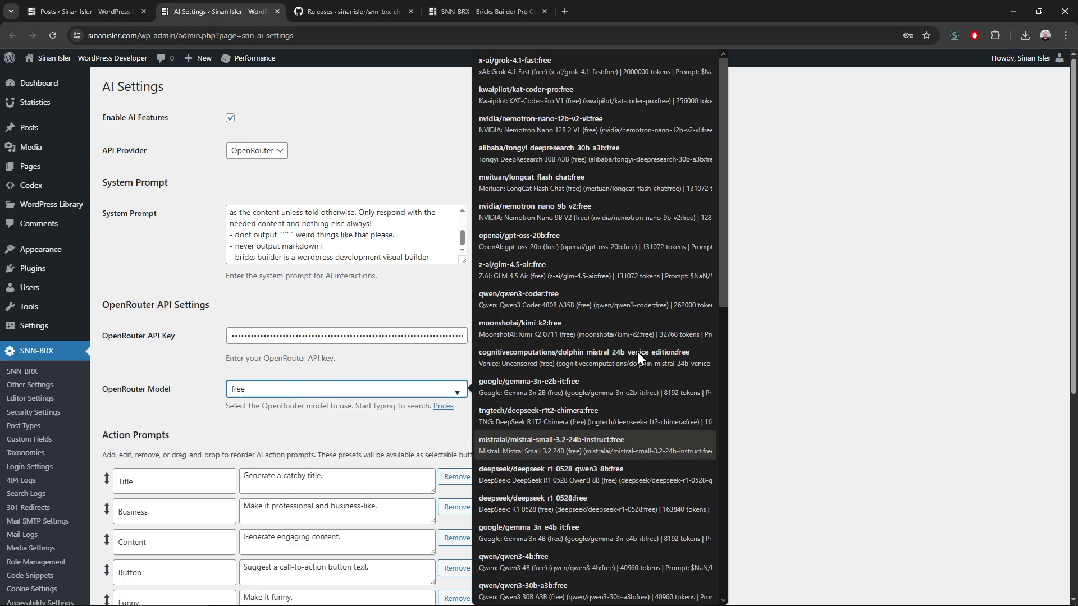
{"action": "left_click", "coordinate": [359, 2]}
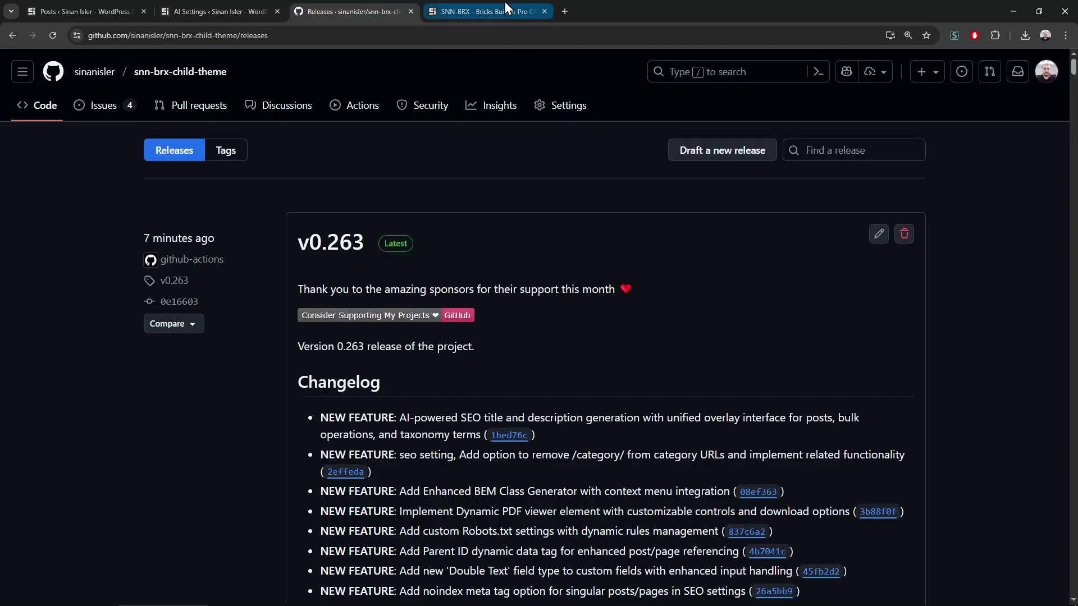
On the posts list, tick the first two posts and open Bulk AI SEO Generation
{"action": "left_click", "coordinate": [504, 2]}
{"action": "left_click", "coordinate": [103, 8]}
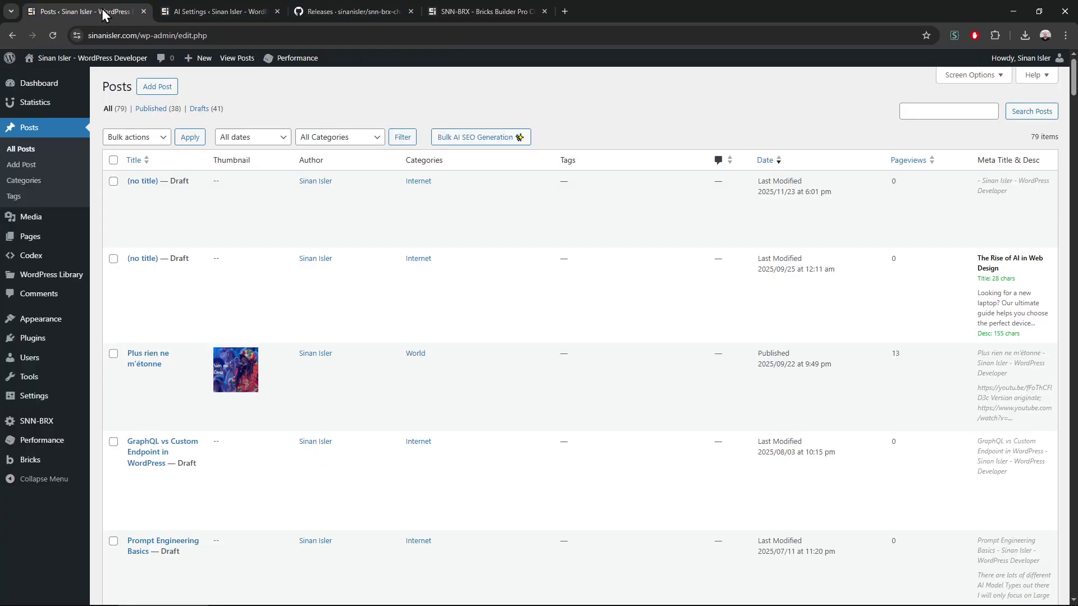
{"action": "left_click", "coordinate": [114, 182]}
{"action": "left_click", "coordinate": [113, 259]}
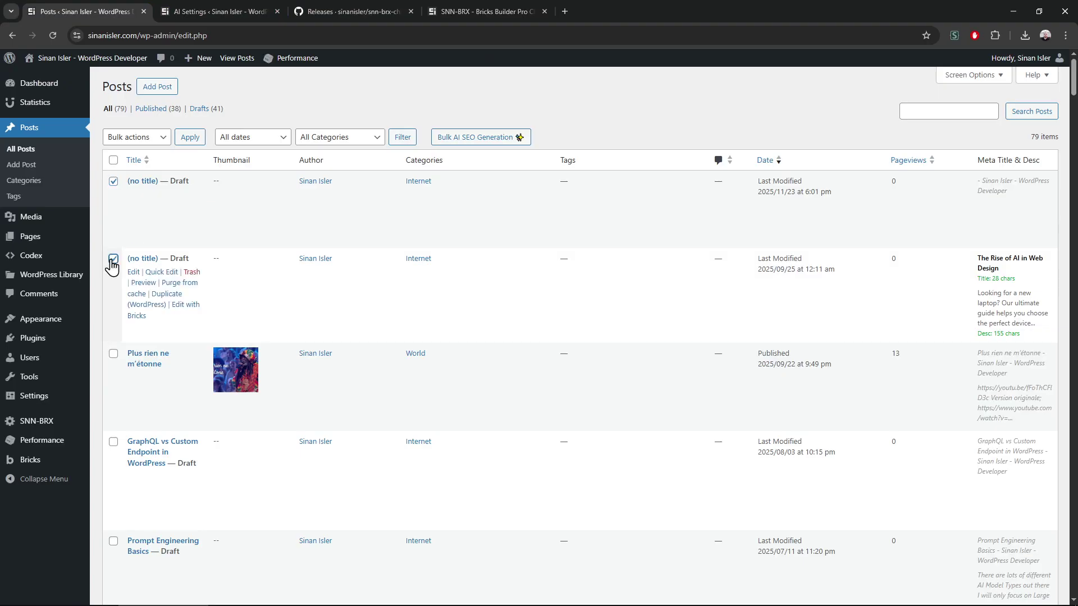
{"action": "left_click", "coordinate": [474, 140]}
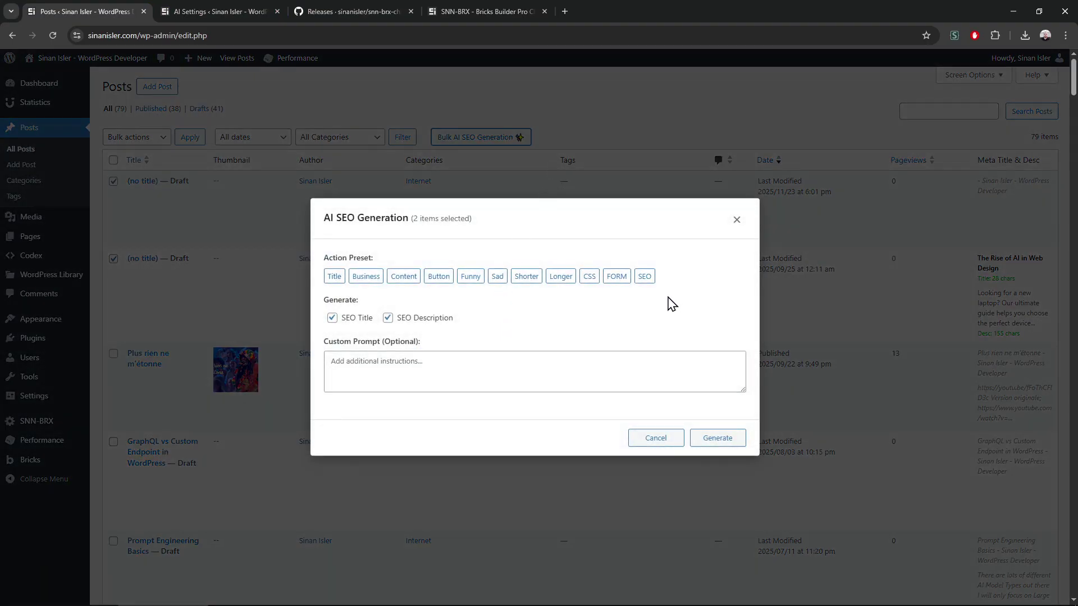
Choose the SEO preset and delete the typed 'make' custom prompt
{"action": "left_click", "coordinate": [644, 276]}
{"action": "left_click", "coordinate": [491, 380]}
{"action": "left_click", "coordinate": [645, 278]}
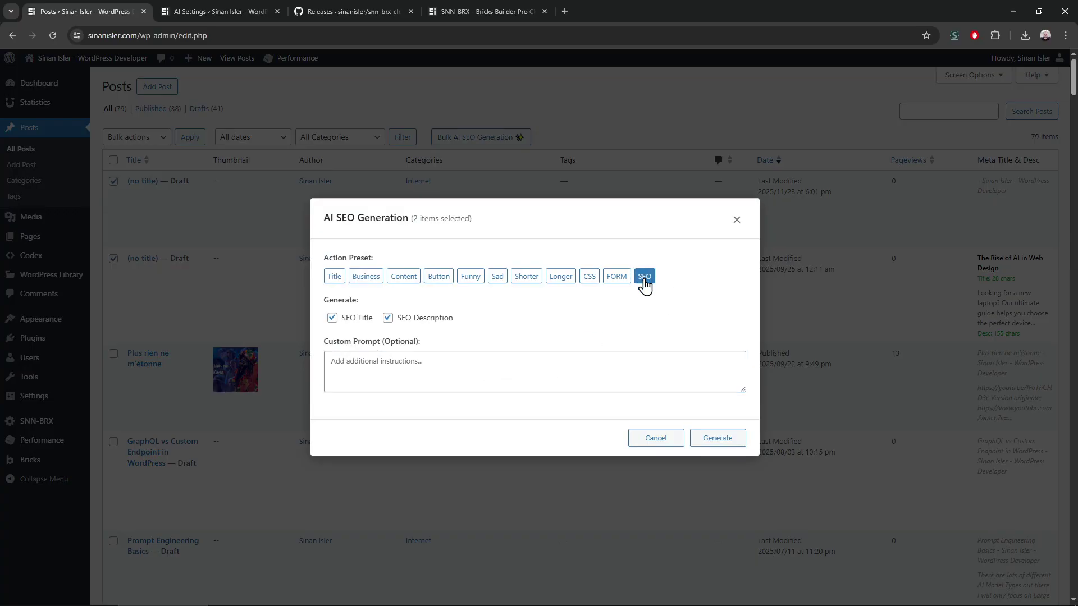
{"action": "left_click", "coordinate": [607, 362]}
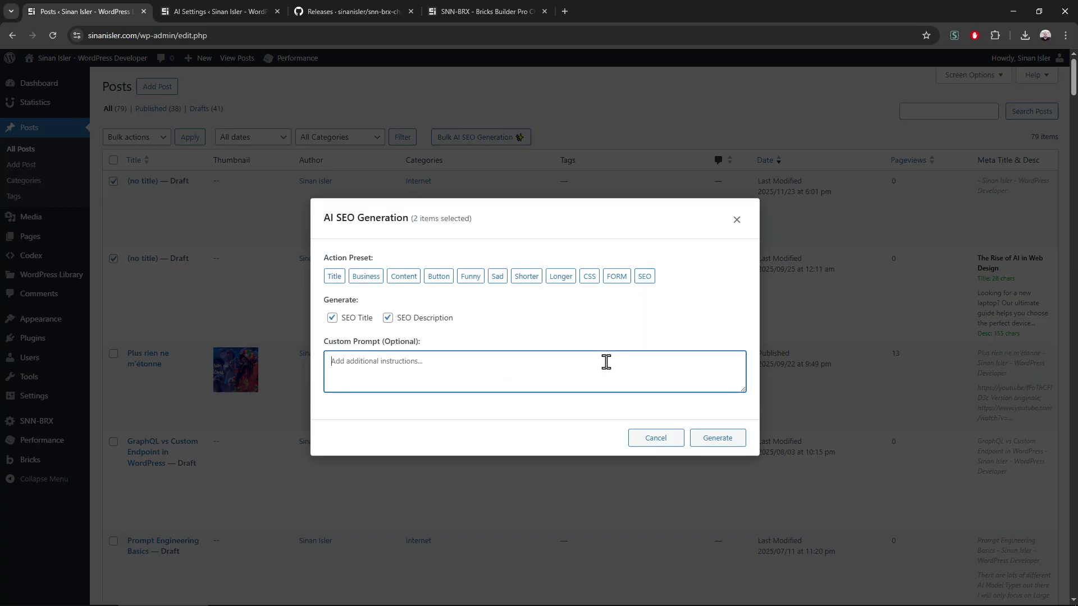
{"action": "type", "text": "make it funny seo friendly content"}
{"action": "triple_click", "coordinate": [597, 366]}
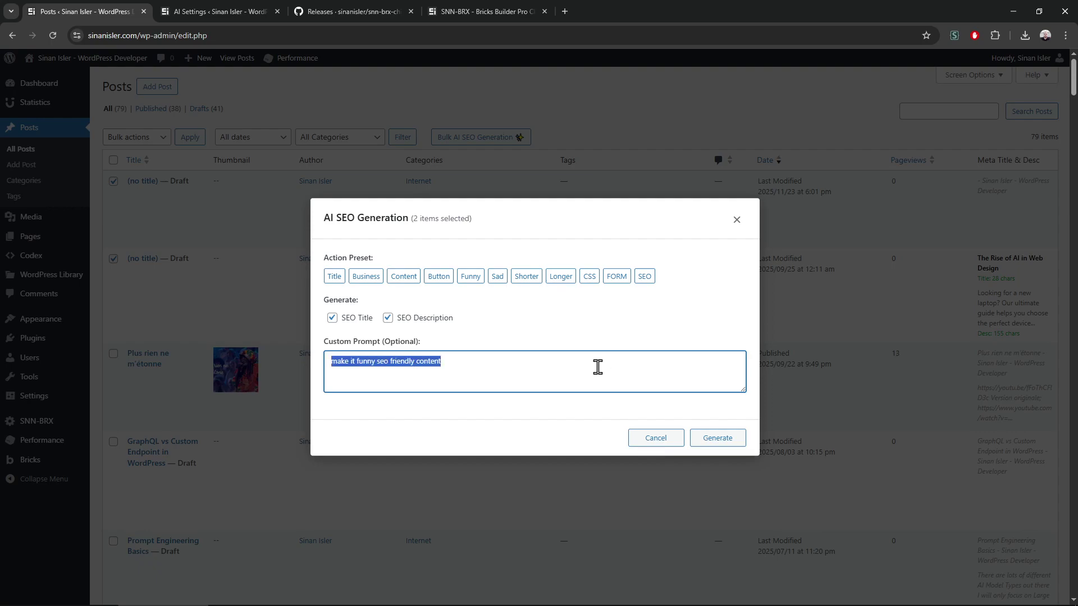
{"action": "key", "text": "BackSpace"}
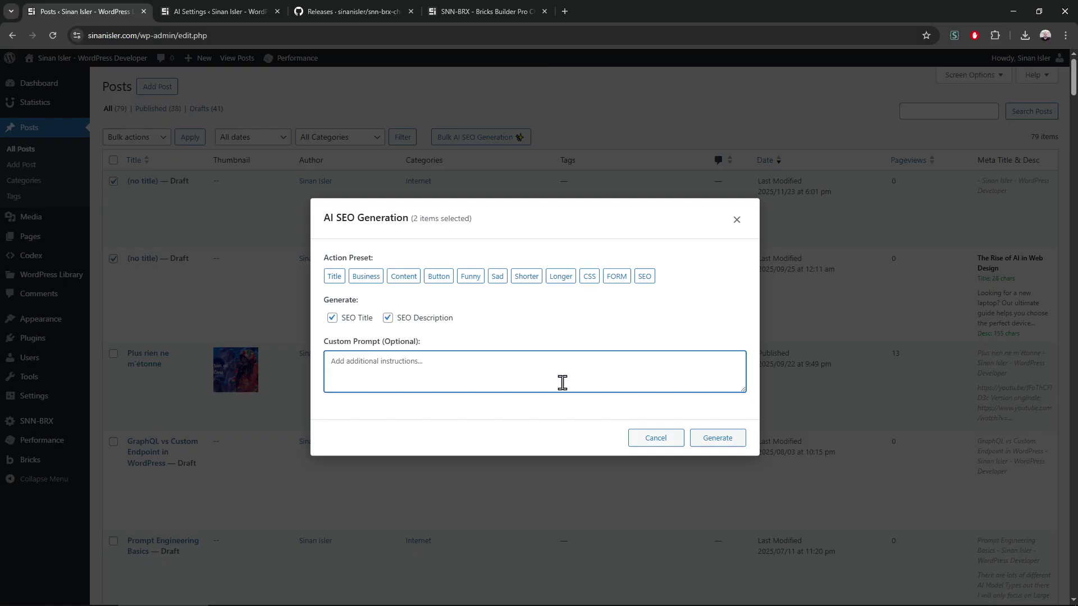
{"action": "left_click", "coordinate": [644, 277]}
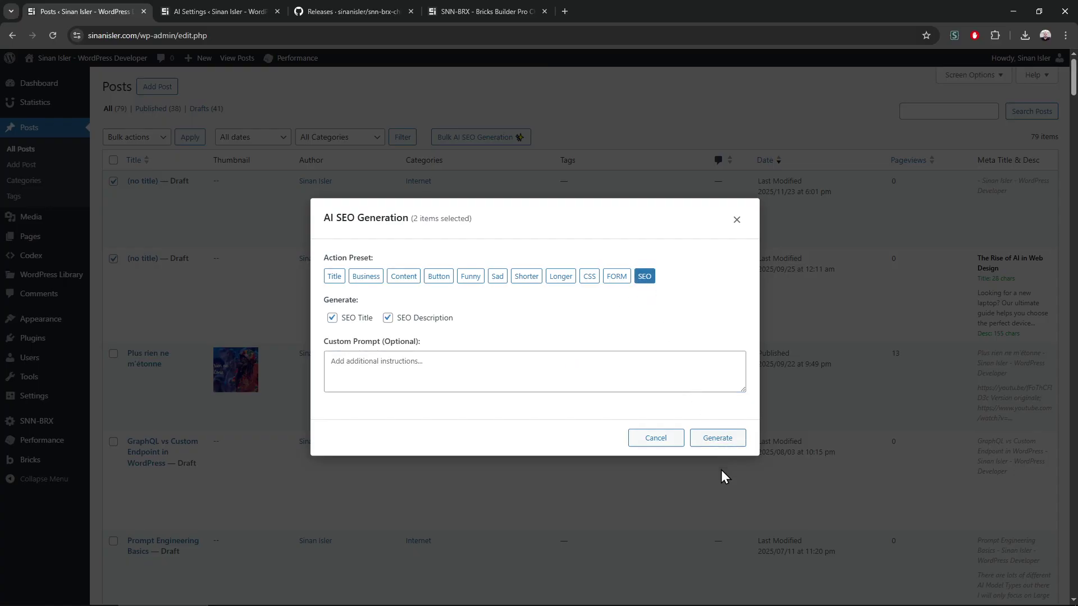
Generate SEO titles and descriptions for both posts, trim the first title, and regenerate it
{"action": "left_click", "coordinate": [722, 442]}
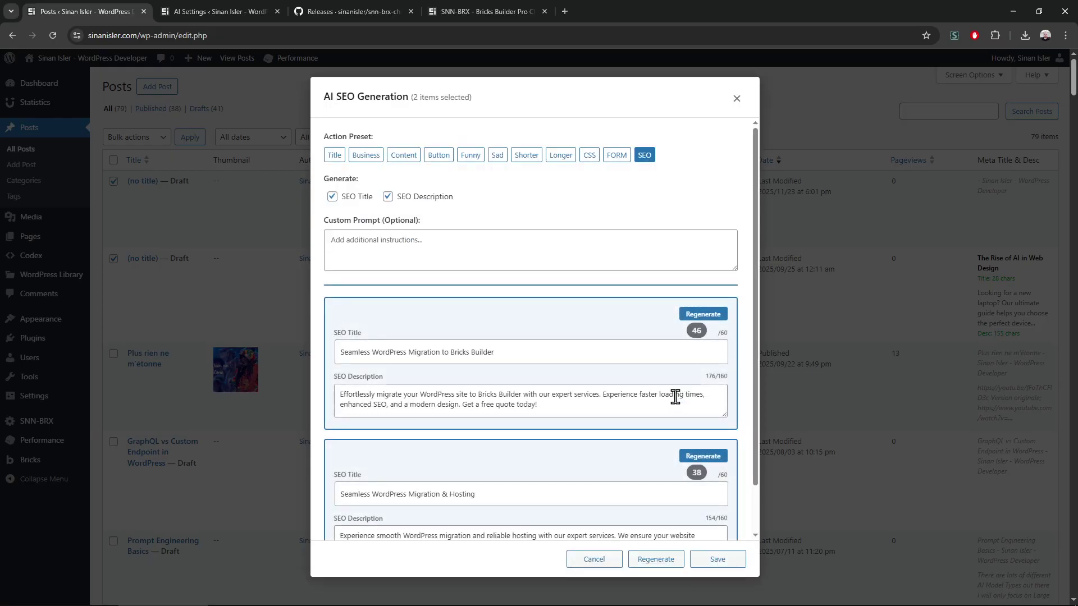
{"action": "left_click", "coordinate": [525, 360]}
{"action": "key", "text": "BackSpace"}
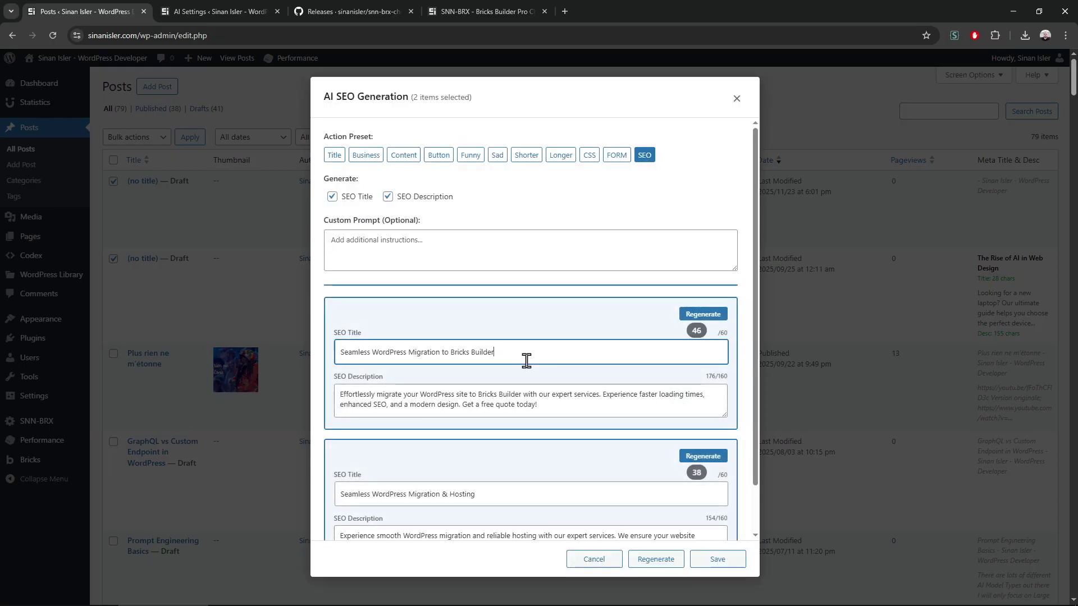
{"action": "scroll", "coordinate": [572, 393], "scroll_direction": "down", "scroll_amount": 1}
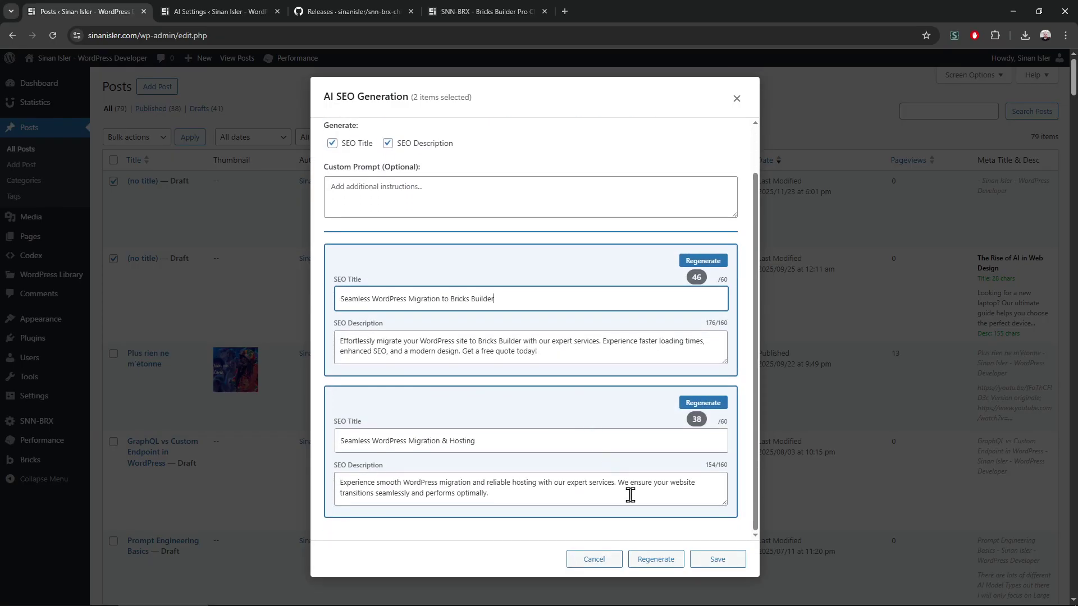
{"action": "left_click", "coordinate": [703, 260]}
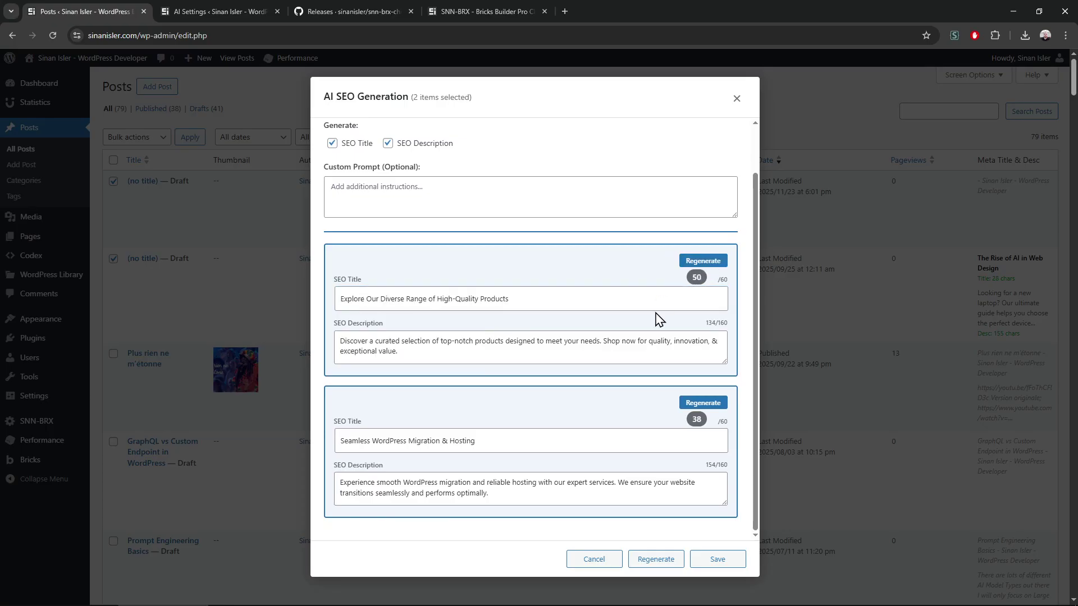
{"action": "scroll", "coordinate": [658, 320], "scroll_direction": "up", "scroll_amount": 1}
Add the Longer, Shorter and Sad presets and regenerate SEO text for both posts
{"action": "left_click", "coordinate": [570, 158]}
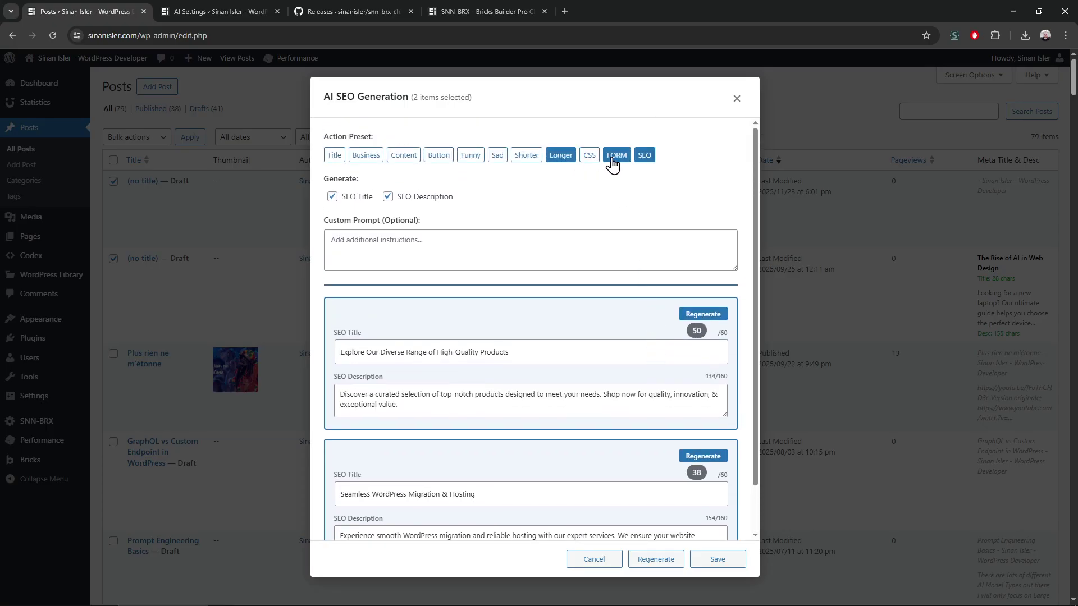
{"action": "left_click", "coordinate": [526, 155]}
{"action": "left_click", "coordinate": [497, 155]}
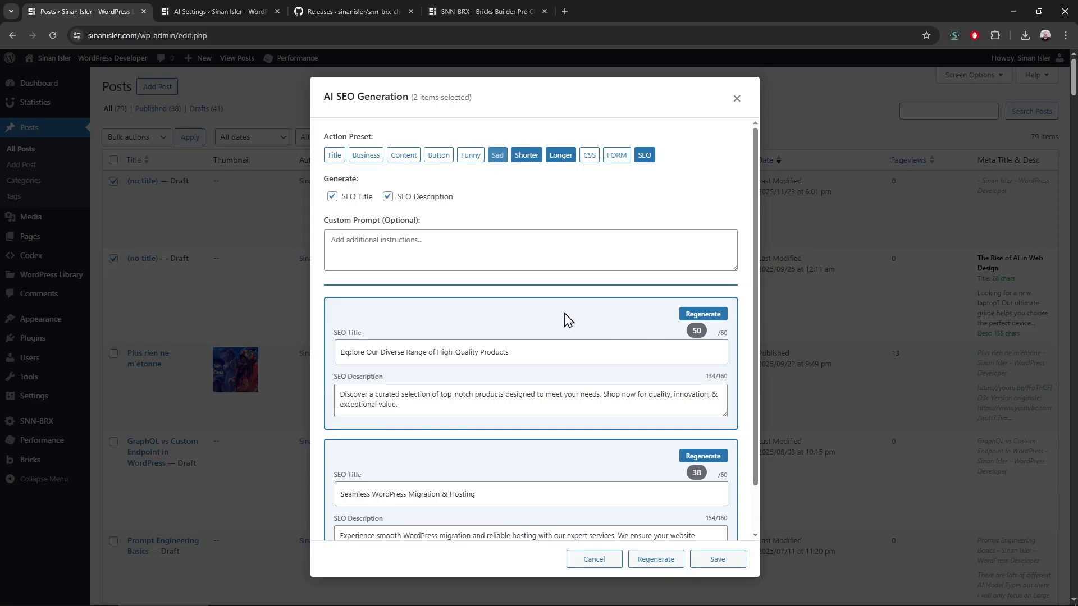
{"action": "left_click", "coordinate": [702, 314]}
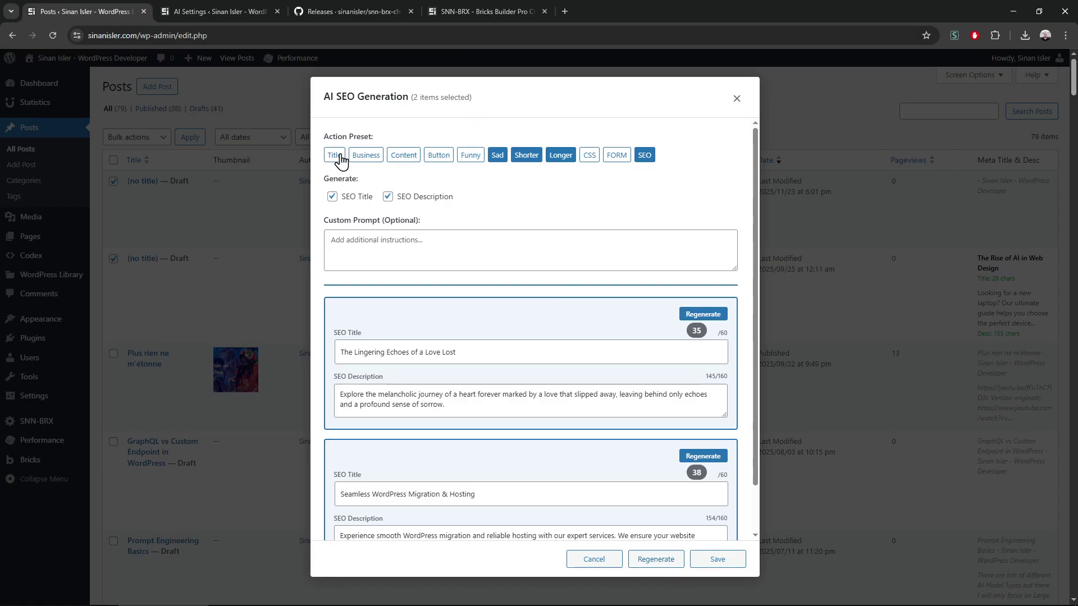
{"action": "left_click", "coordinate": [656, 560]}
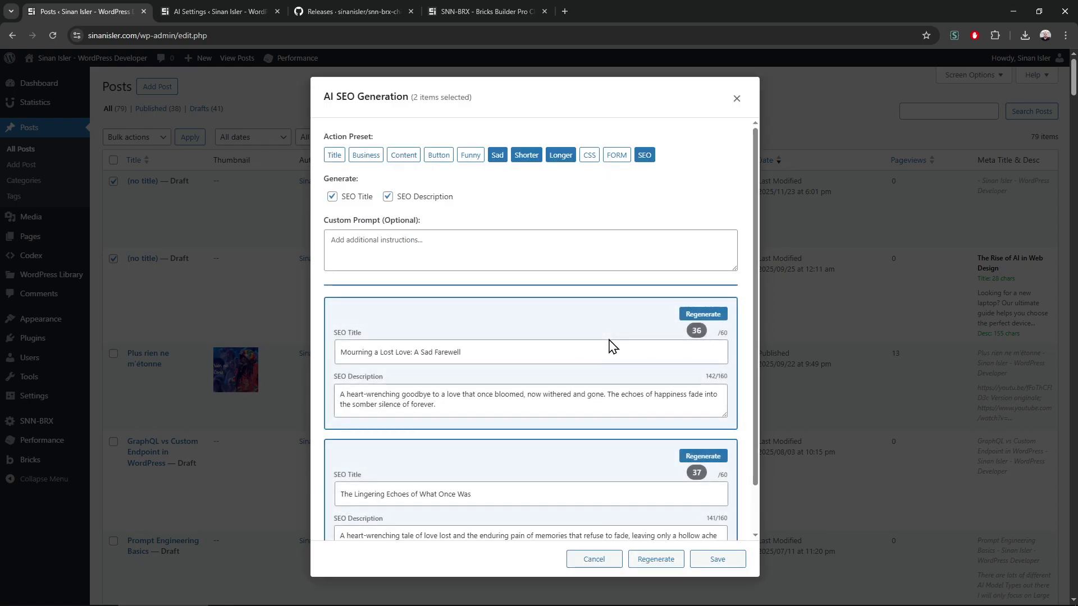
{"action": "scroll", "coordinate": [613, 346], "scroll_direction": "down", "scroll_amount": 1}
{"action": "scroll", "coordinate": [614, 346], "scroll_direction": "up", "scroll_amount": 1}
{"action": "left_click", "coordinate": [441, 234]}
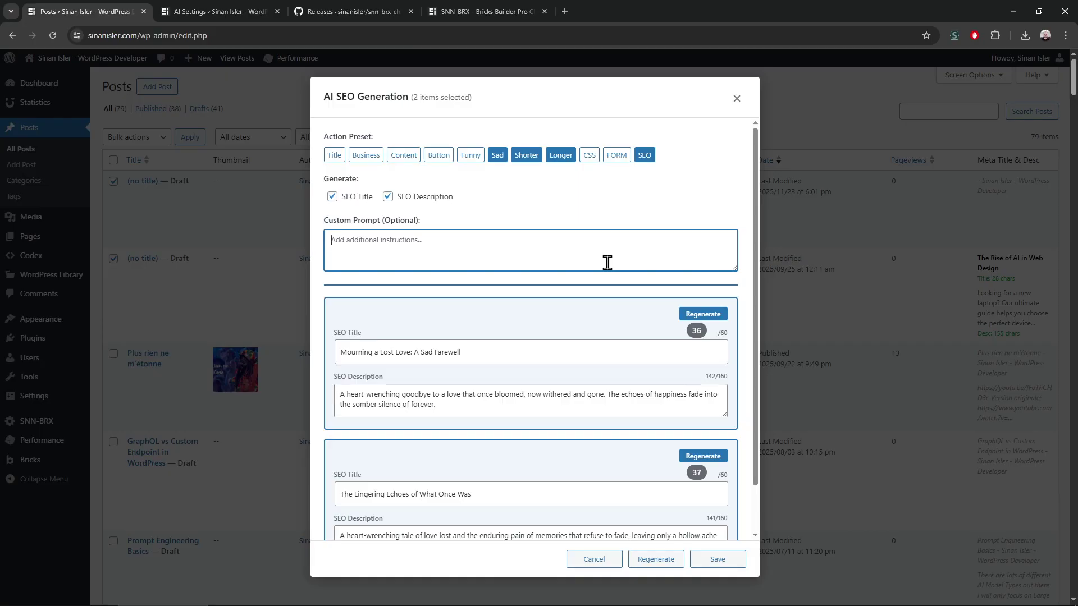
Close the AI SEO dialog and set Screen Options to 1000 posts per page
{"action": "left_click", "coordinate": [736, 98]}
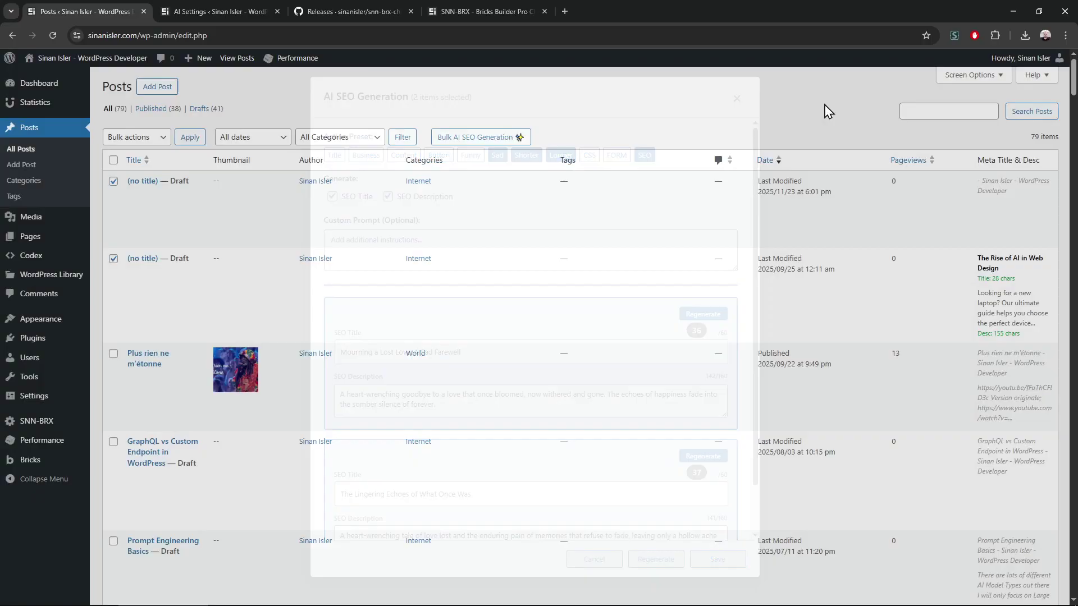
{"action": "left_click", "coordinate": [977, 79]}
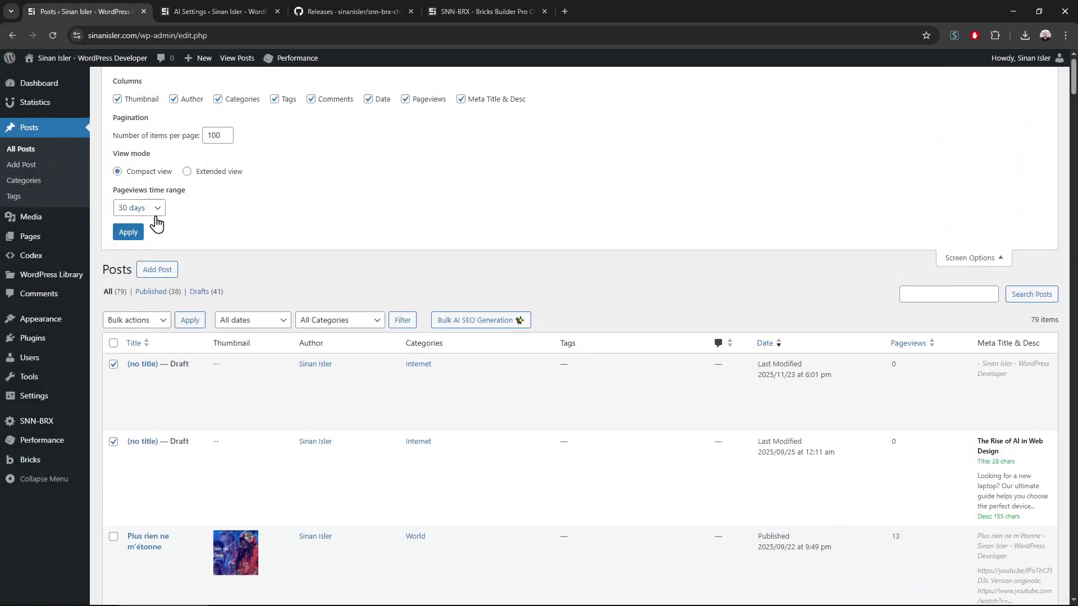
{"action": "left_click", "coordinate": [225, 142]}
{"action": "left_click", "coordinate": [966, 259]}
Tick select-all, scroll to the end of the list, then untick all posts
{"action": "left_click", "coordinate": [113, 161]}
{"action": "scroll", "coordinate": [551, 363], "scroll_direction": "down", "scroll_amount": 20}
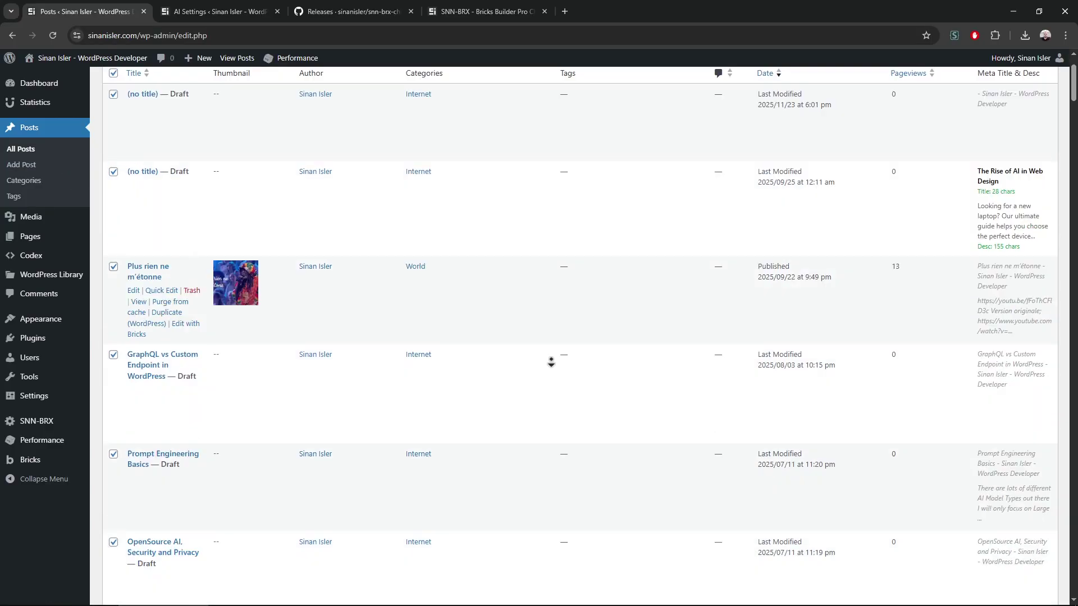
{"action": "middle_click", "coordinate": [496, 555]}
{"action": "left_click", "coordinate": [498, 560]}
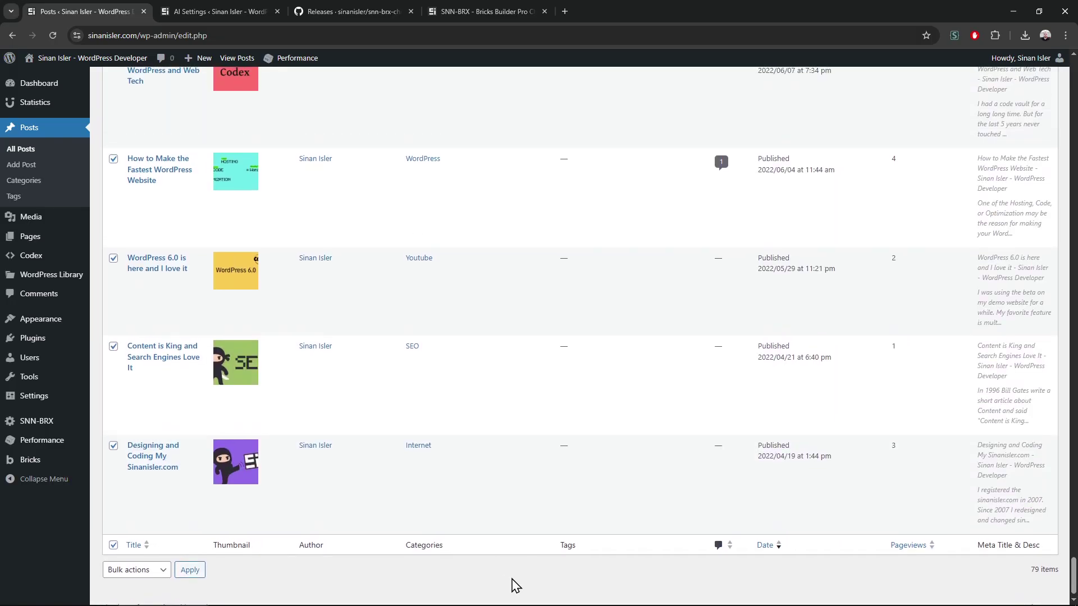
{"action": "scroll", "coordinate": [494, 145], "scroll_direction": "up", "scroll_amount": 20}
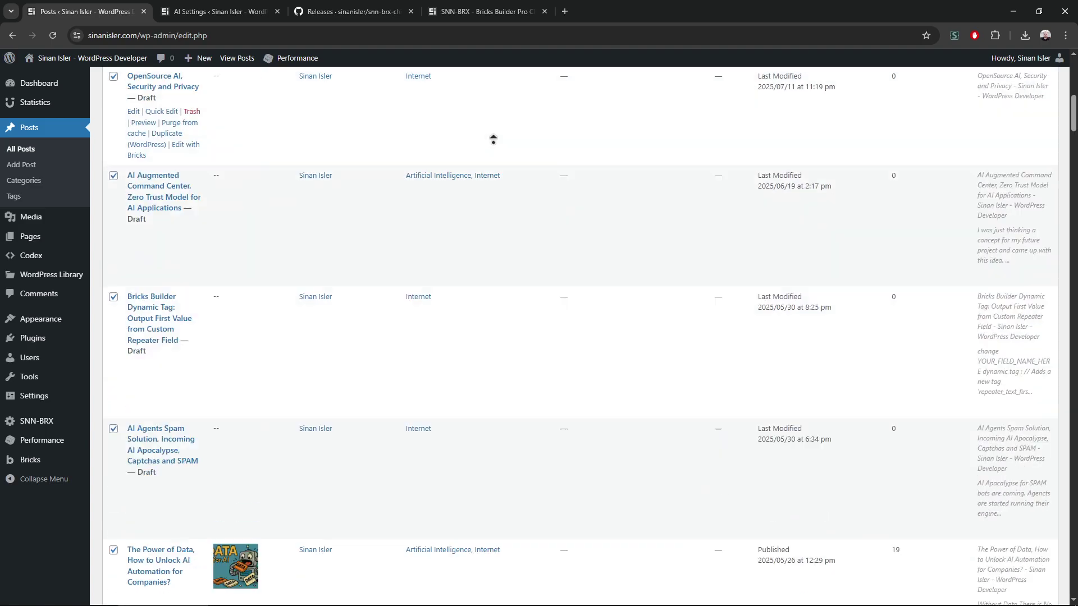
{"action": "left_click", "coordinate": [113, 160]}
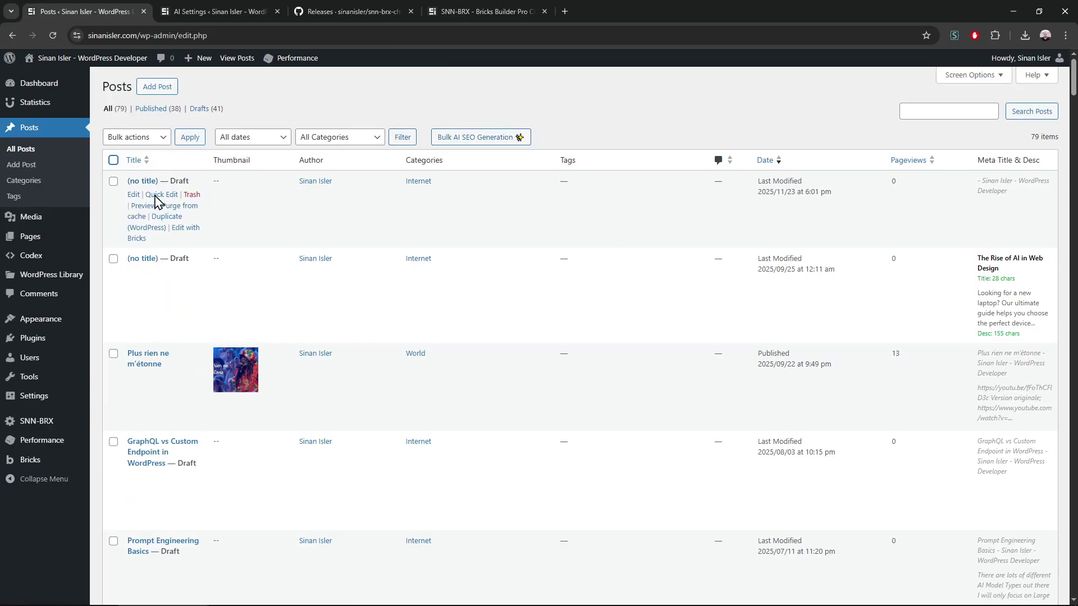
Open the untitled draft and generate AI SEO content with the SEO preset
{"action": "left_click", "coordinate": [137, 181]}
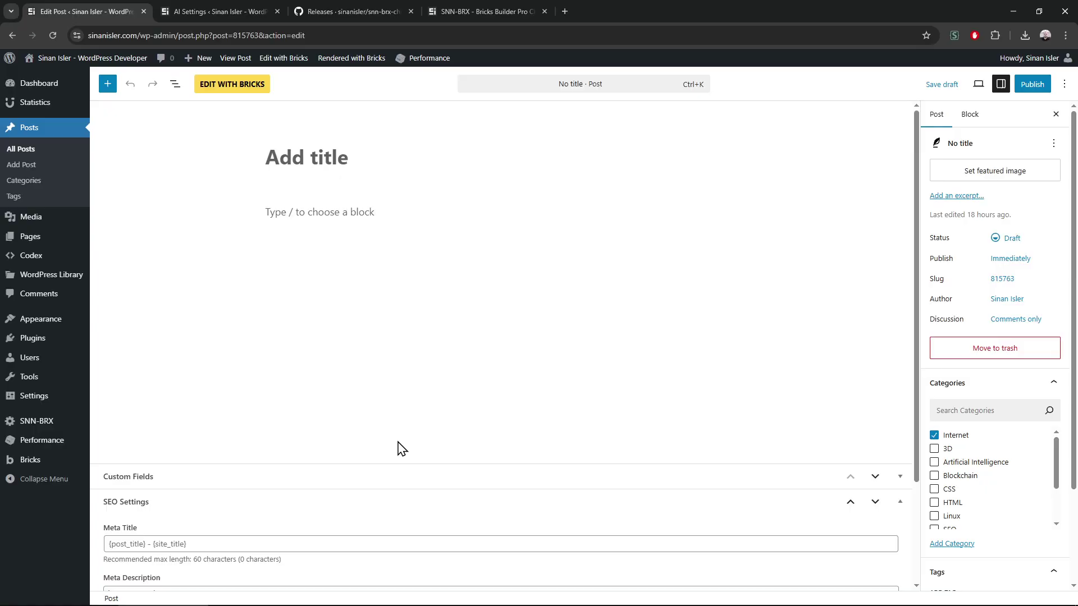
{"action": "scroll", "coordinate": [382, 483], "scroll_direction": "down", "scroll_amount": 3}
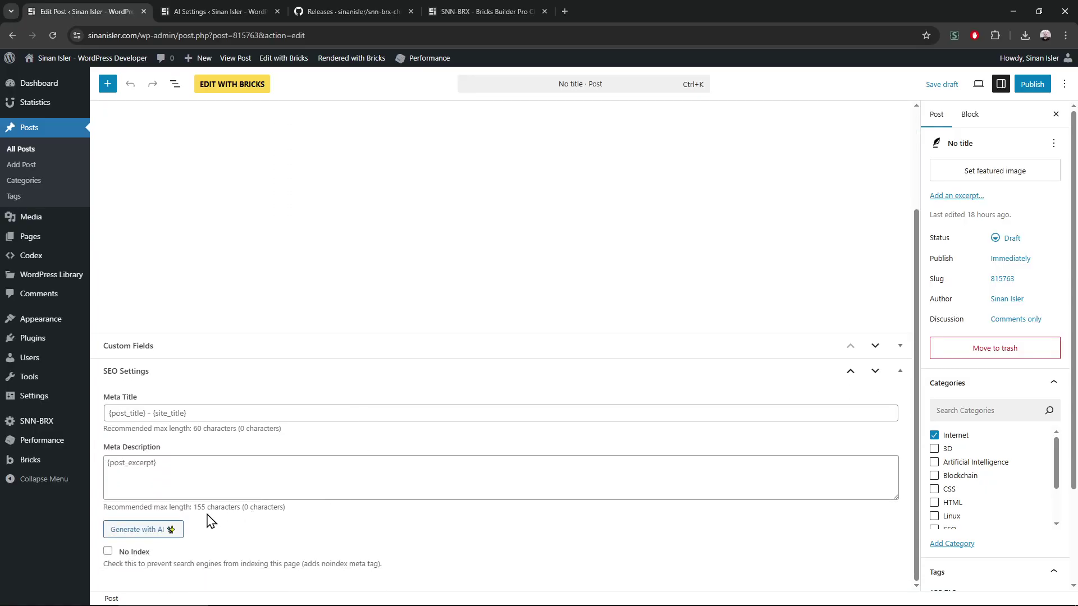
{"action": "left_click", "coordinate": [157, 540]}
{"action": "left_click", "coordinate": [649, 276]}
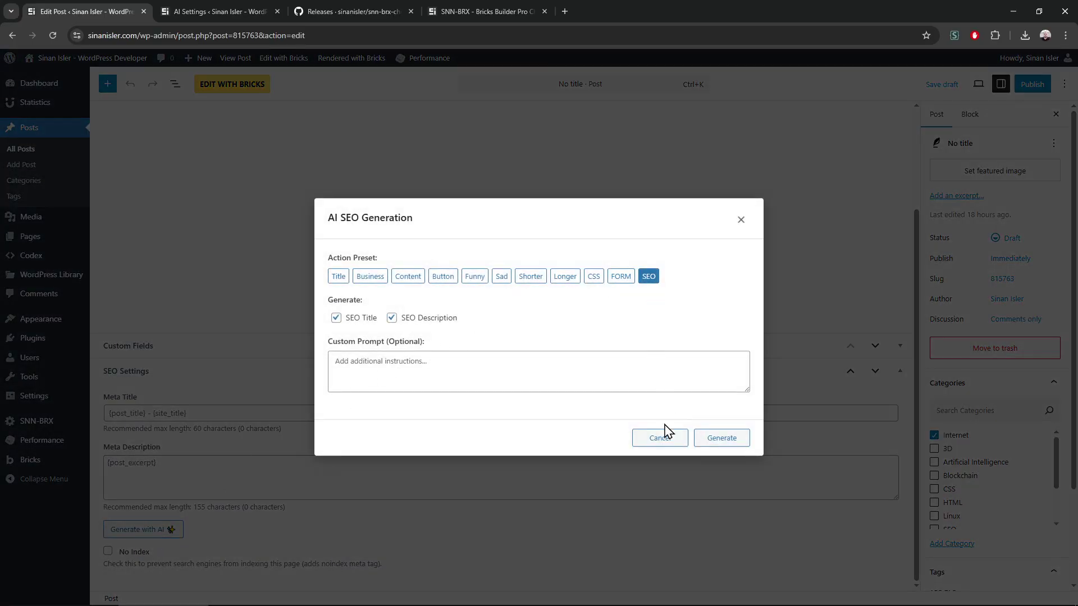
{"action": "left_click", "coordinate": [701, 442]}
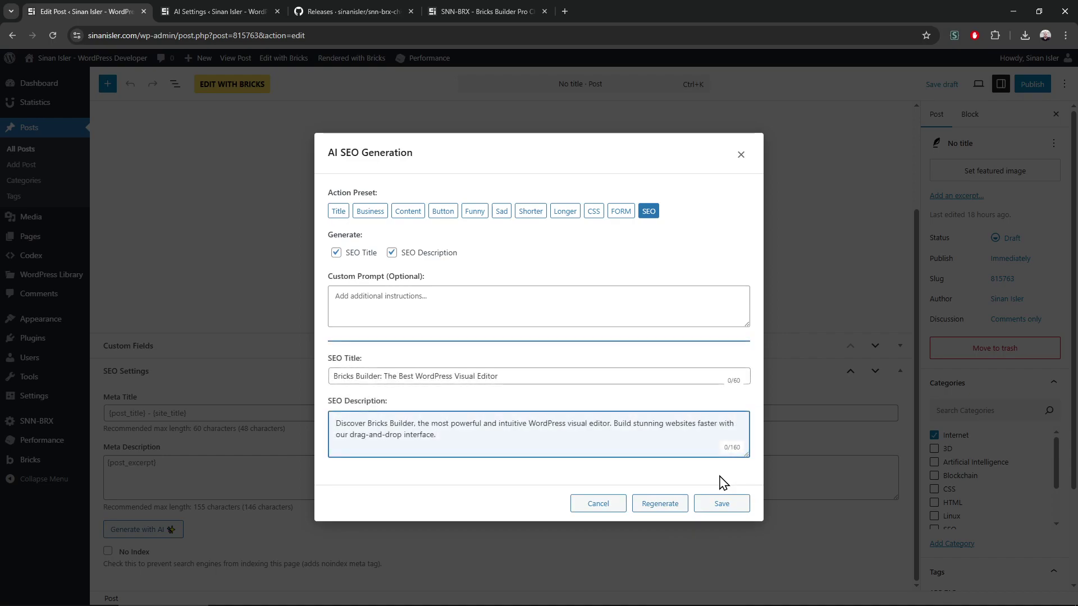
Exclude the SEO title, regenerate only the SEO description twice, then close the dialog
{"action": "left_click", "coordinate": [357, 257]}
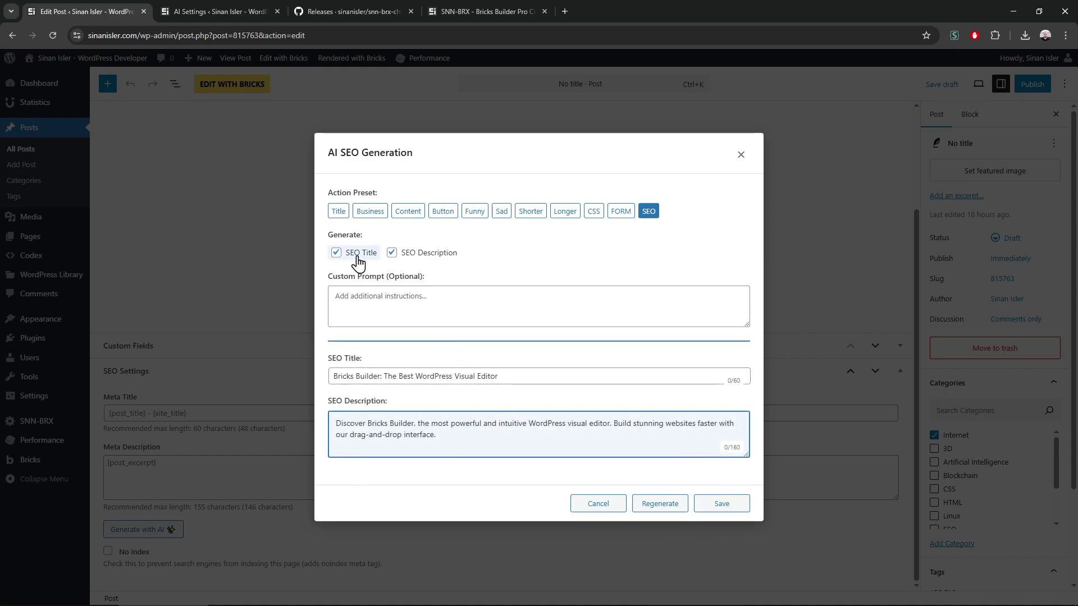
{"action": "left_click", "coordinate": [418, 255]}
{"action": "left_click", "coordinate": [356, 257]}
{"action": "left_click", "coordinate": [355, 257]}
{"action": "left_click", "coordinate": [418, 256]}
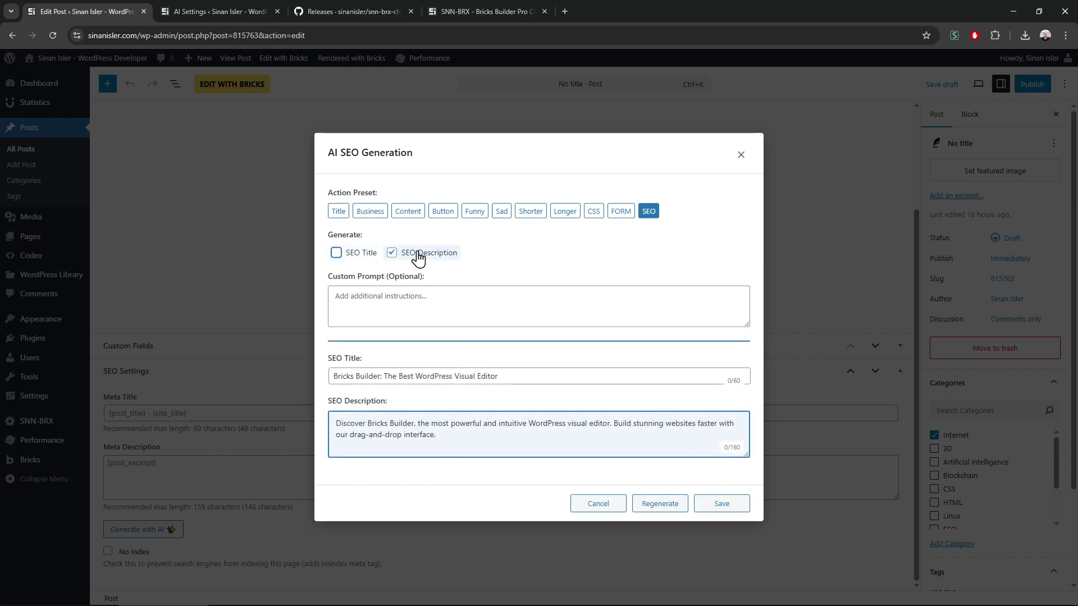
{"action": "left_click", "coordinate": [647, 507]}
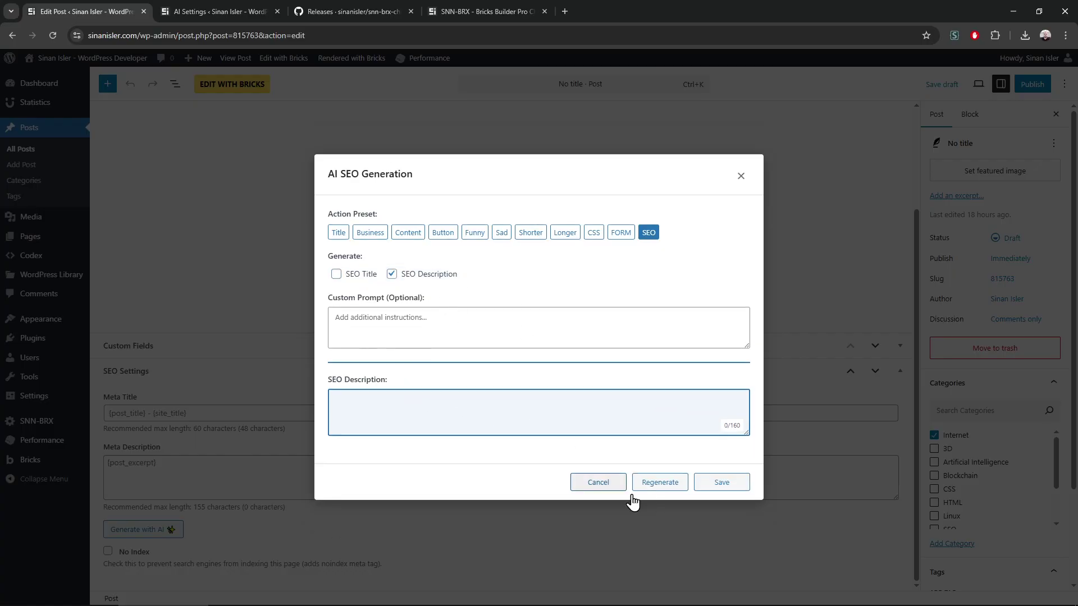
{"action": "left_click", "coordinate": [661, 494]}
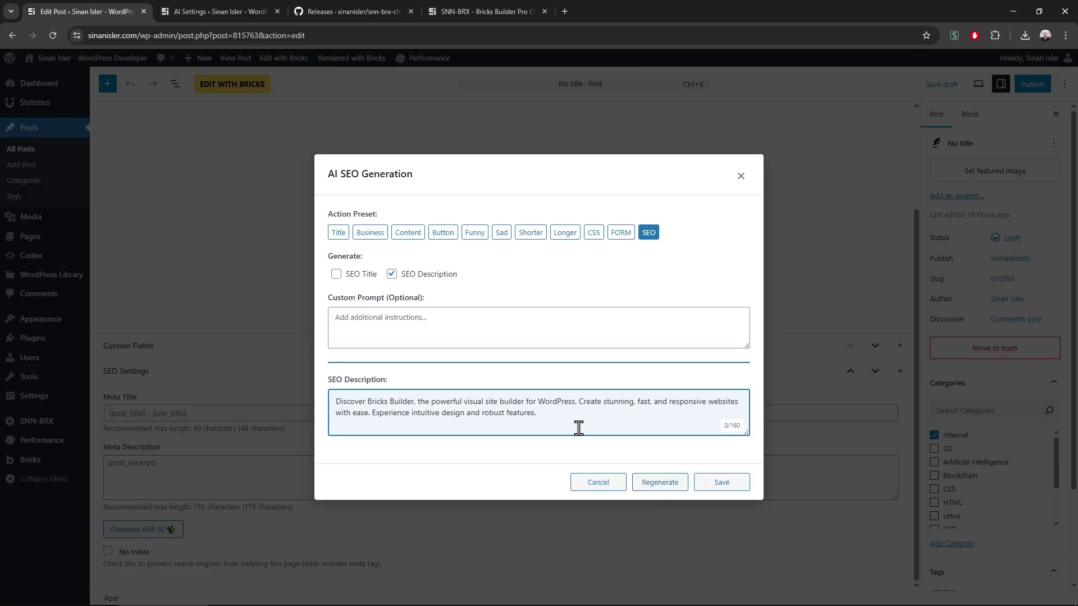
{"action": "left_click", "coordinate": [796, 255]}
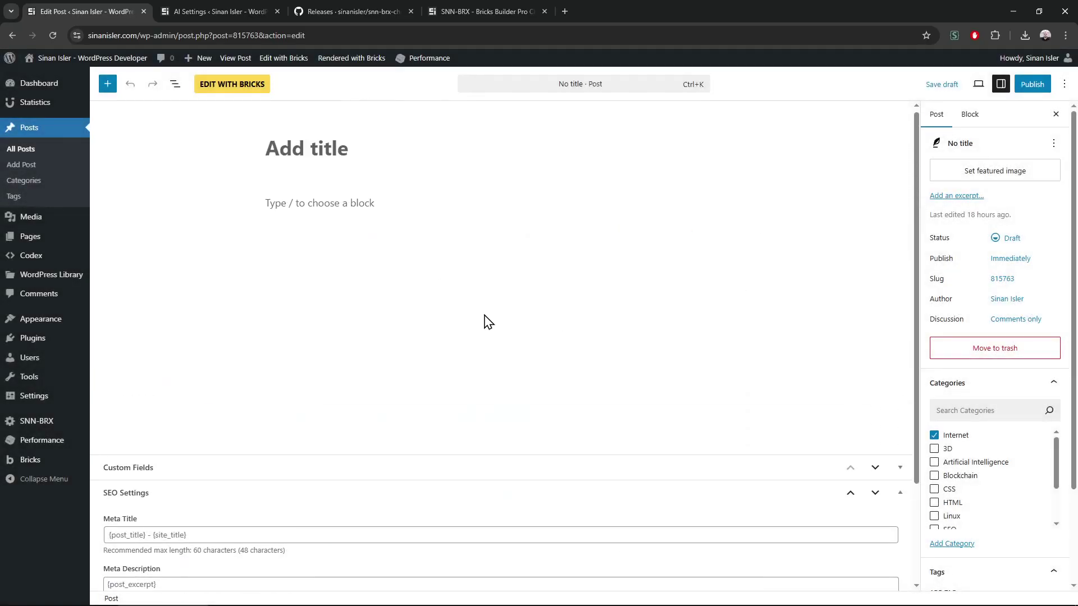
Write the paragraph 'about sinan and sinan history' and save the post as a draft
{"action": "left_click", "coordinate": [322, 214]}
{"action": "type", "text": "about sinan and sinan history"}
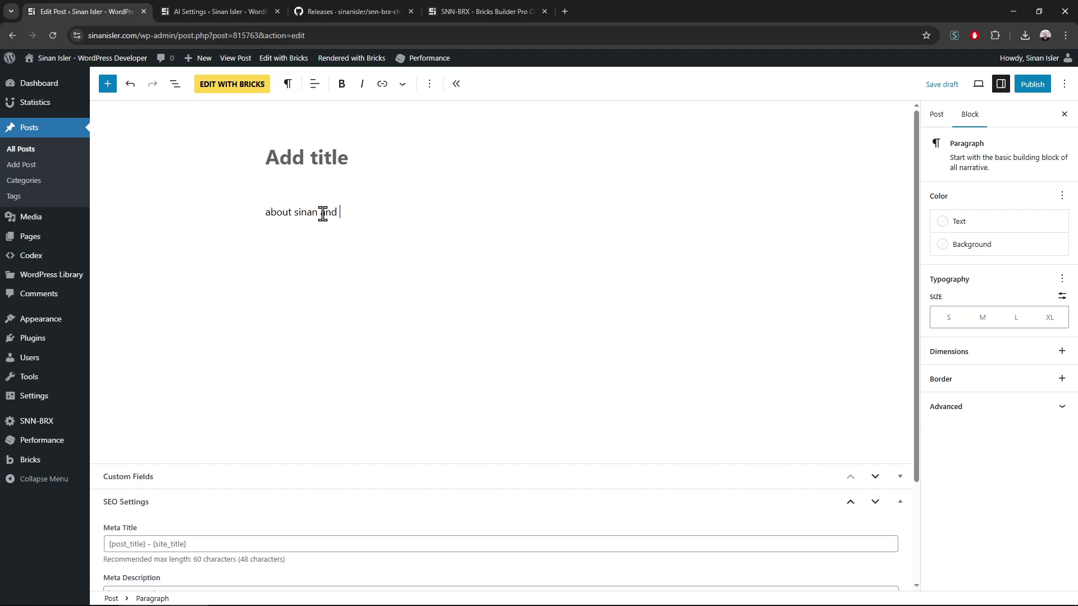
{"action": "left_click", "coordinate": [949, 84]}
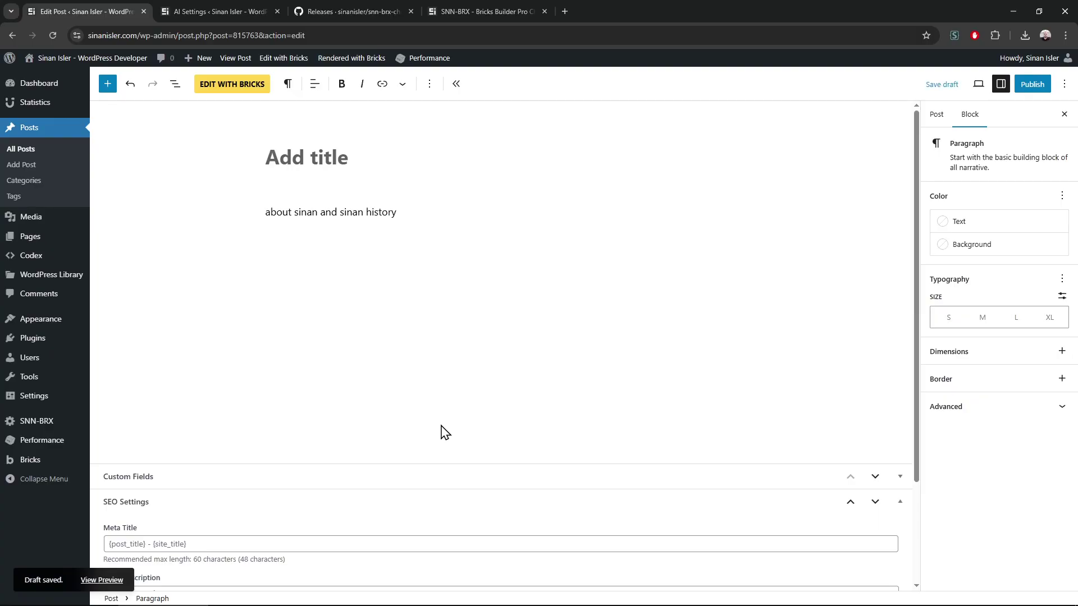
Generate and regenerate an AI SEO description with the SEO preset, then close the dialog
{"action": "scroll", "coordinate": [445, 432], "scroll_direction": "down", "scroll_amount": 3}
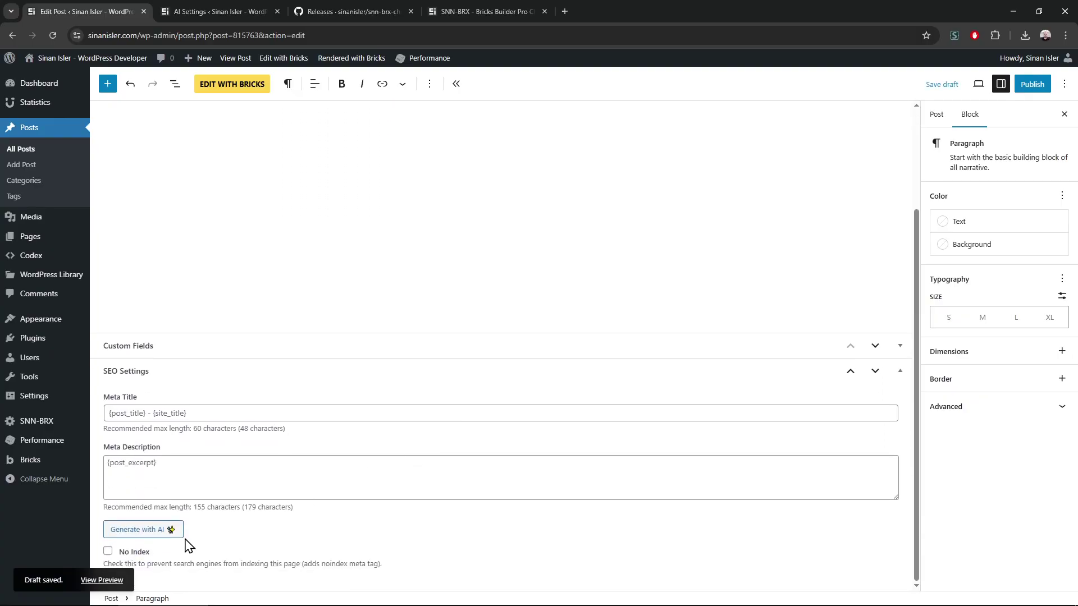
{"action": "left_click", "coordinate": [163, 527]}
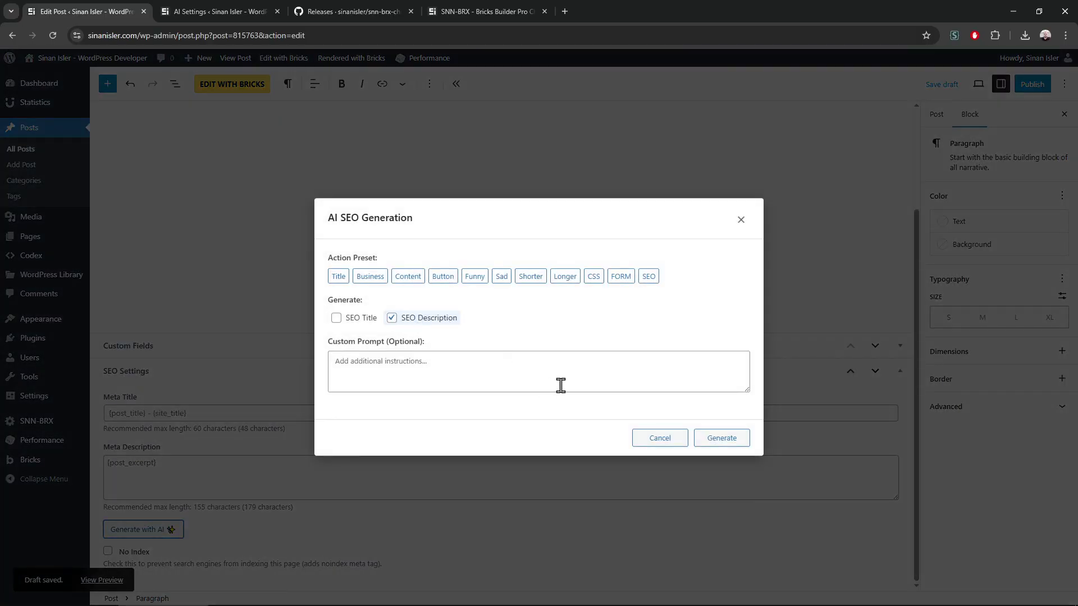
{"action": "left_click", "coordinate": [648, 276]}
{"action": "left_click", "coordinate": [727, 445]}
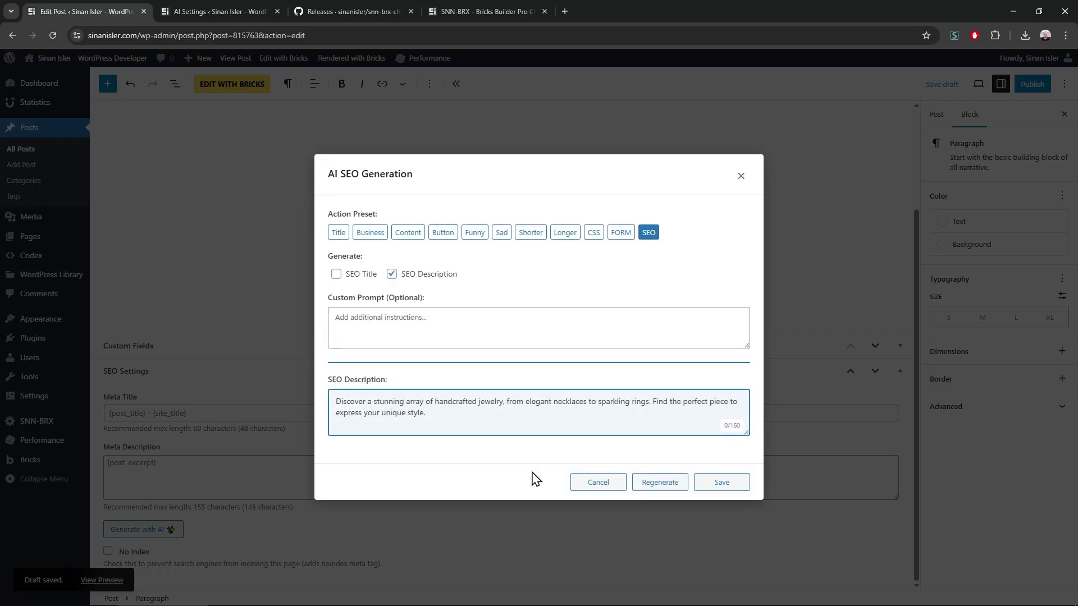
{"action": "left_click", "coordinate": [668, 484]}
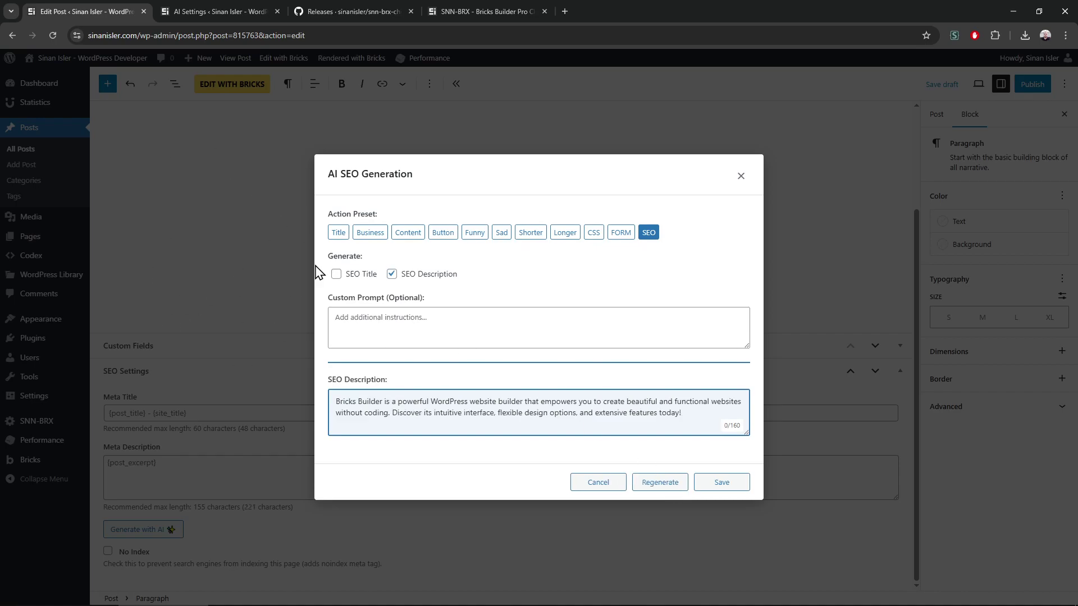
{"action": "left_click", "coordinate": [741, 175]}
{"action": "scroll", "coordinate": [522, 309], "scroll_direction": "up", "scroll_amount": 3}
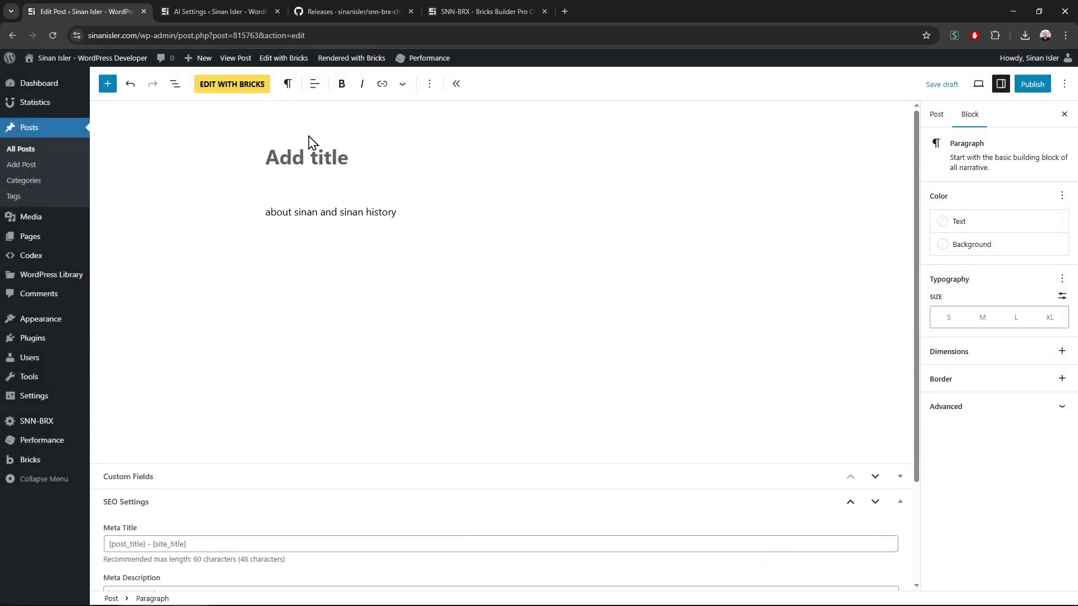
{"action": "left_click", "coordinate": [335, 159]}
{"action": "left_click", "coordinate": [317, 213]}
Filter All Posts to published ones and open the Power of Data post
{"action": "left_click", "coordinate": [70, 133]}
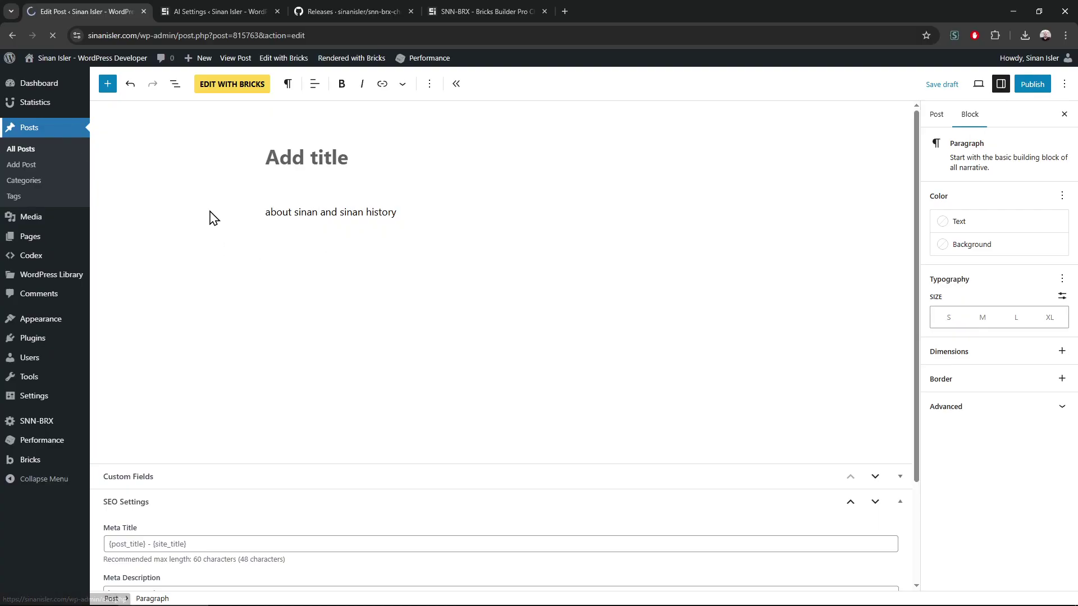
{"action": "scroll", "coordinate": [253, 268], "scroll_direction": "down", "scroll_amount": 3}
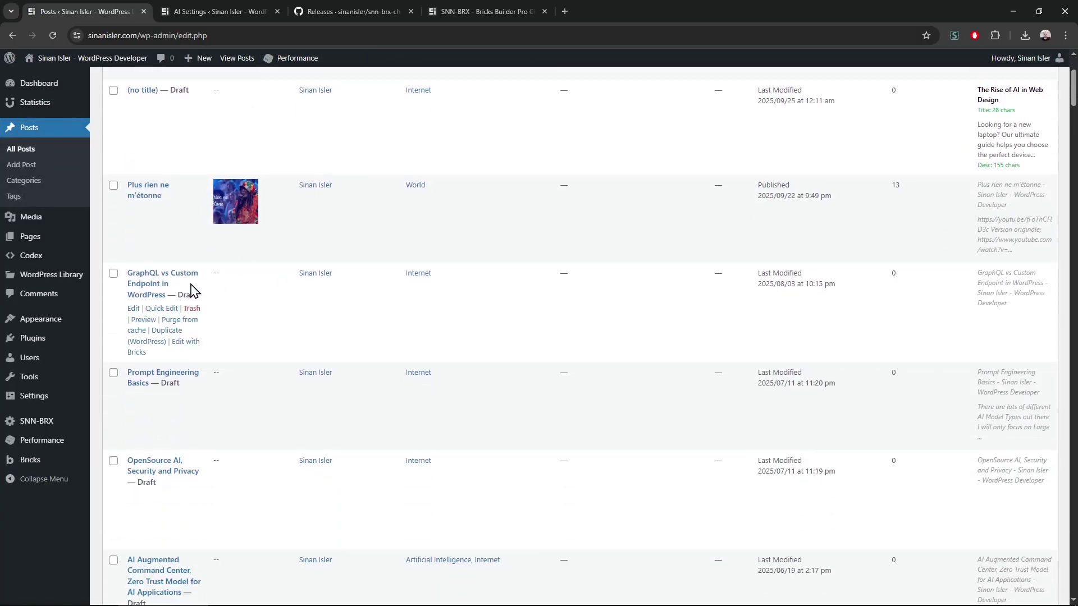
{"action": "scroll", "coordinate": [257, 200], "scroll_direction": "up", "scroll_amount": 3}
{"action": "left_click", "coordinate": [158, 109]}
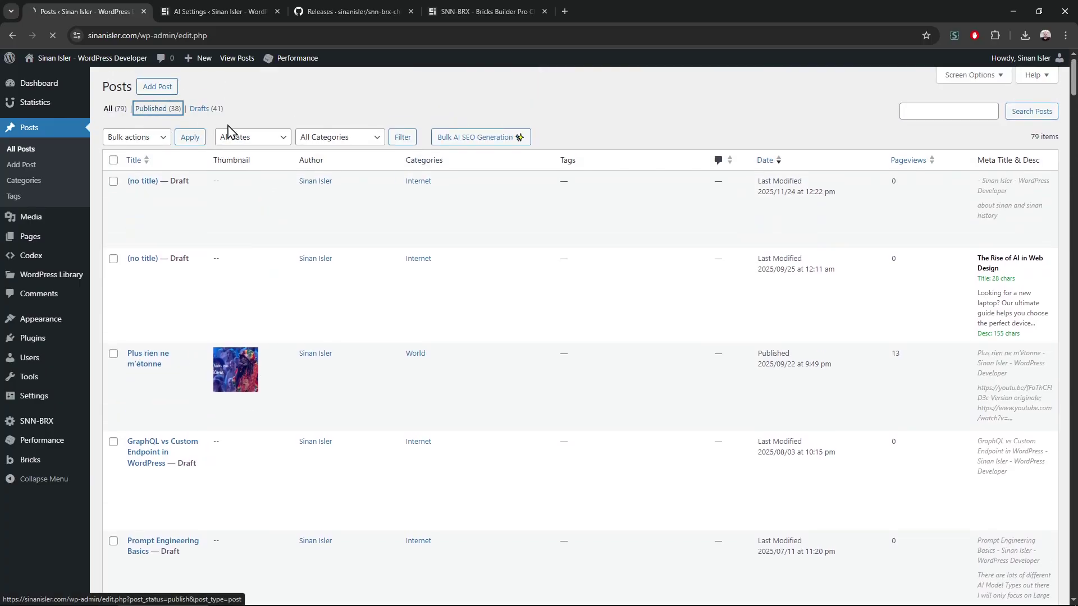
{"action": "left_click", "coordinate": [169, 291]}
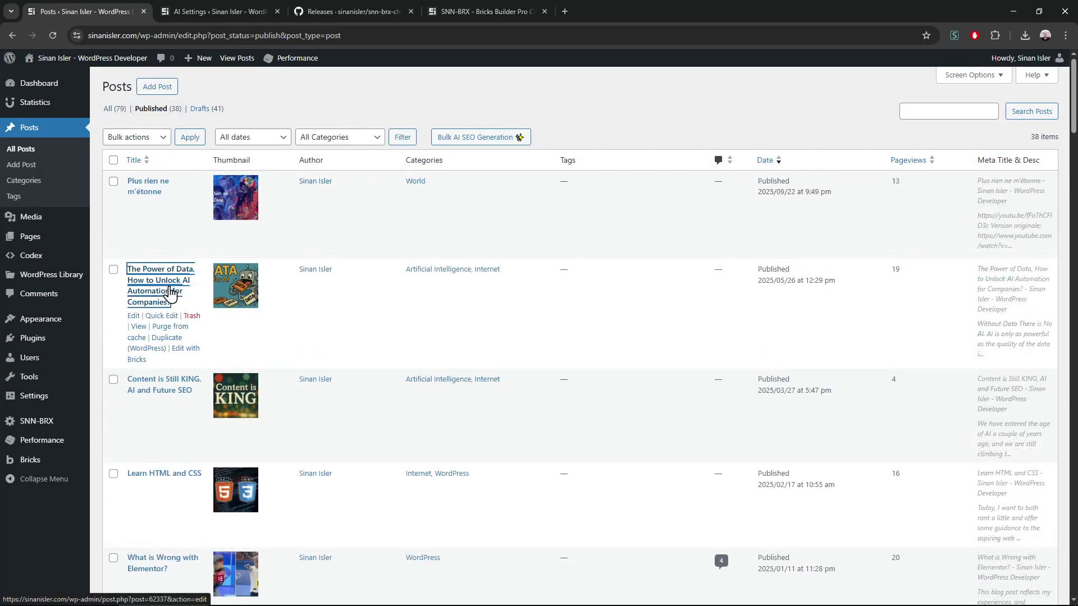
Generate an AI SEO description without the title, regenerate it twice, and save it
{"action": "scroll", "coordinate": [438, 421], "scroll_direction": "down", "scroll_amount": 15}
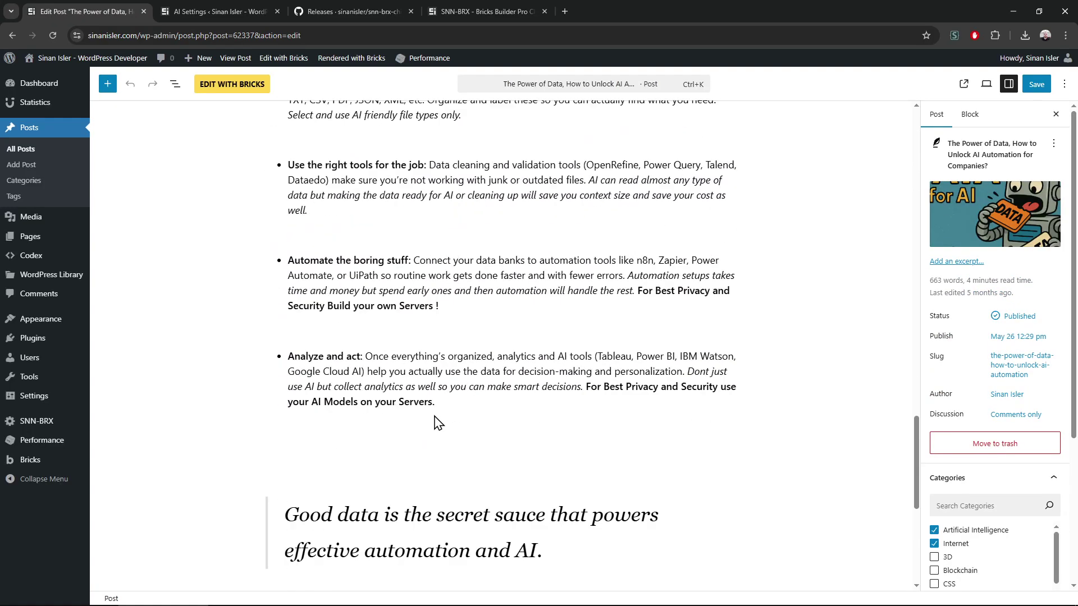
{"action": "left_click", "coordinate": [143, 530]}
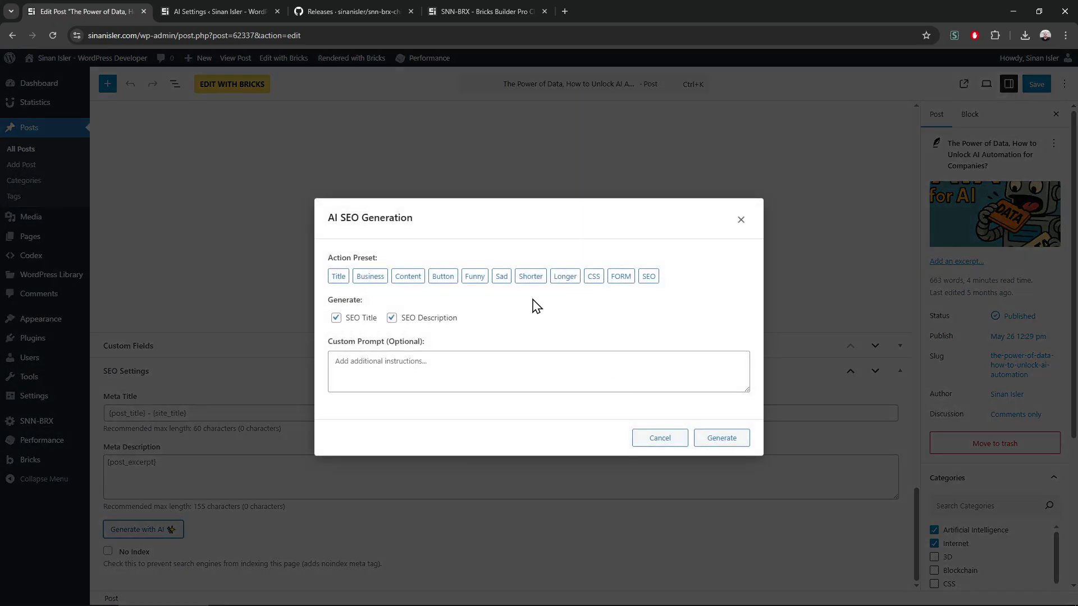
{"action": "left_click", "coordinate": [352, 319]}
{"action": "left_click", "coordinate": [648, 276]}
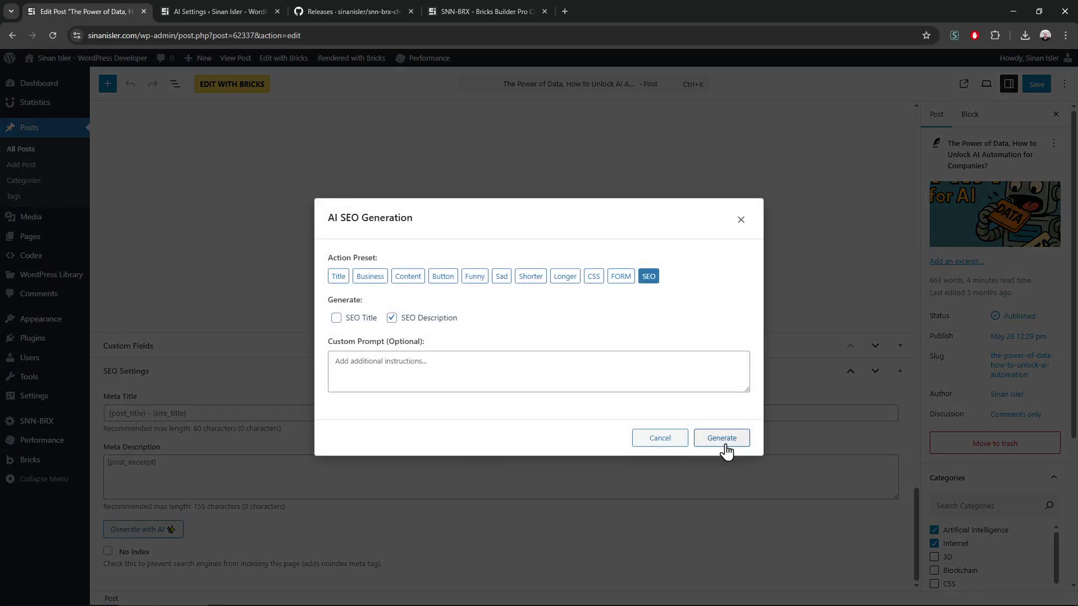
{"action": "left_click", "coordinate": [722, 437]}
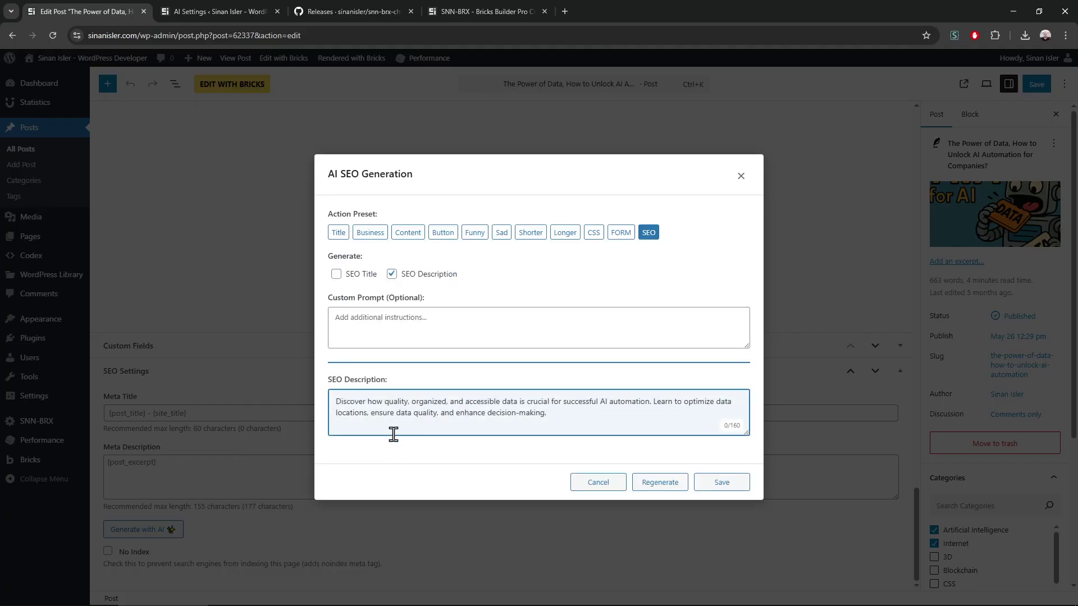
{"action": "left_click", "coordinate": [649, 408]}
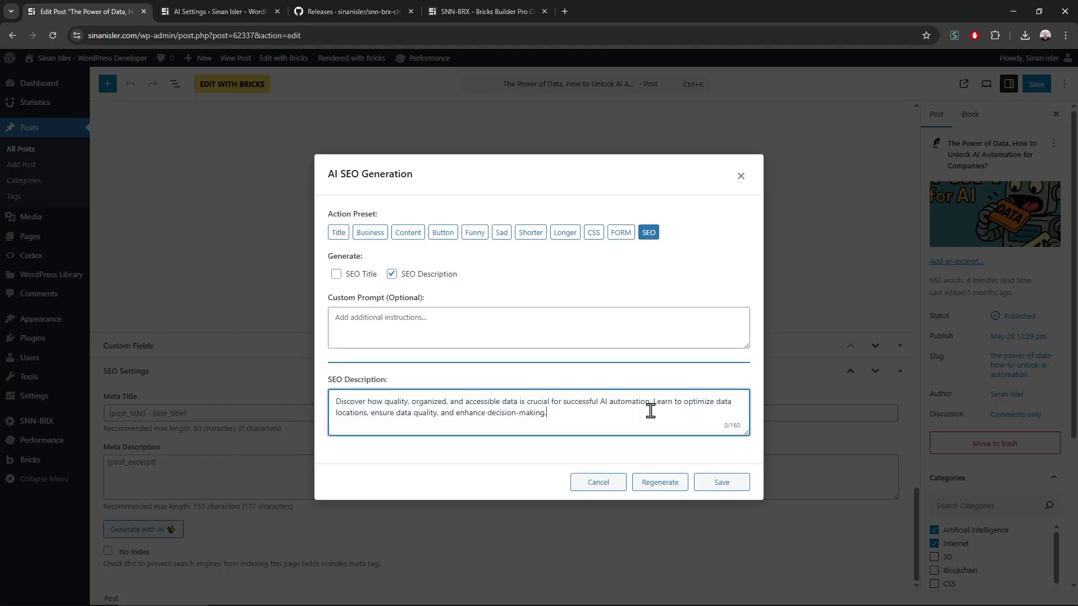
{"action": "key", "text": "ctrl+a"}
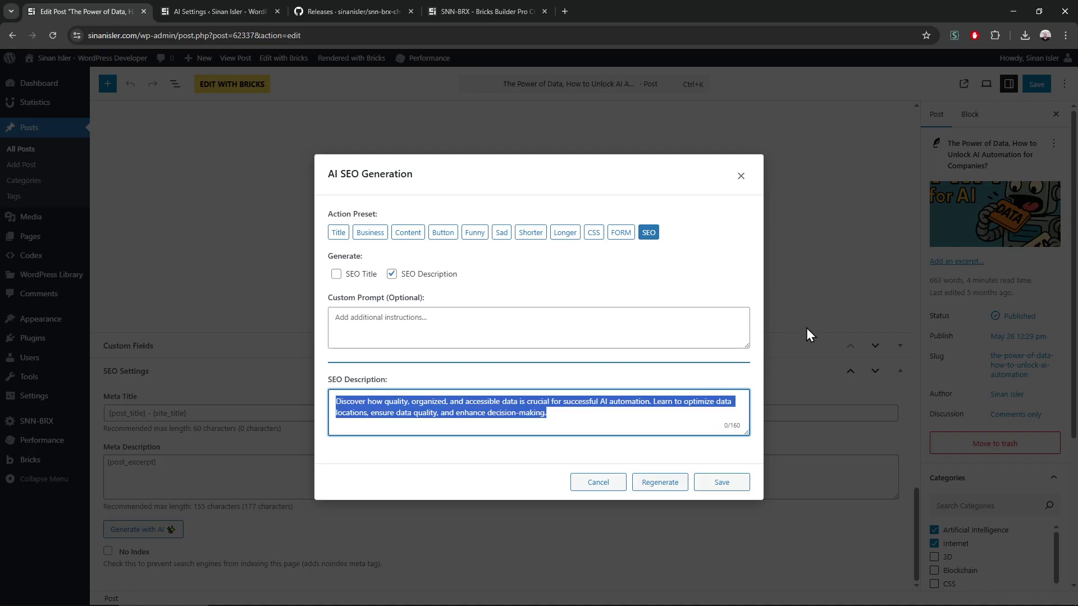
{"action": "left_click", "coordinate": [510, 466]}
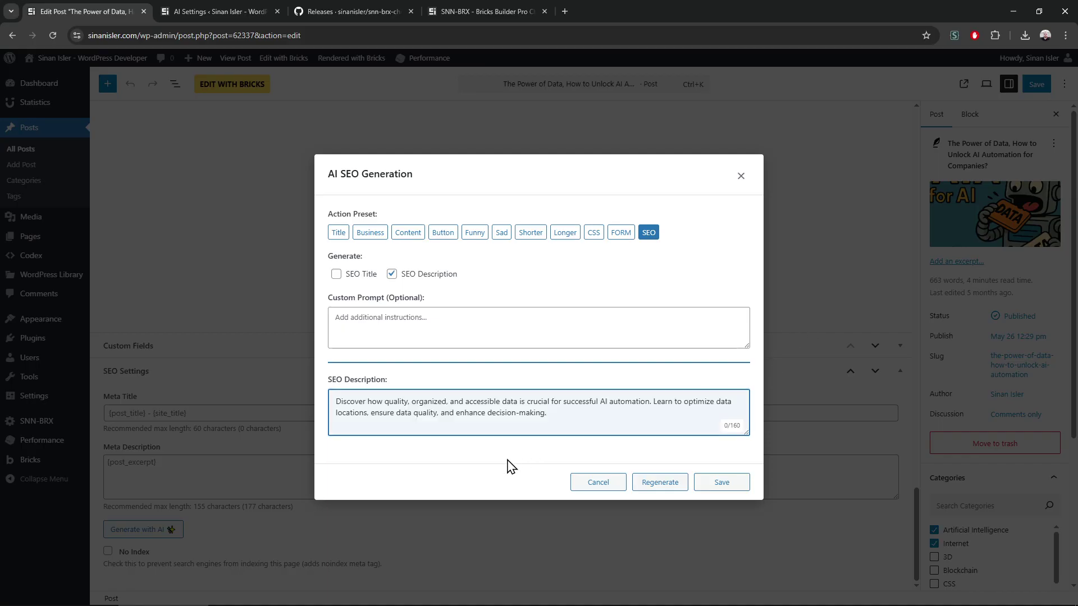
{"action": "left_click", "coordinate": [661, 485]}
{"action": "left_click", "coordinate": [662, 480]}
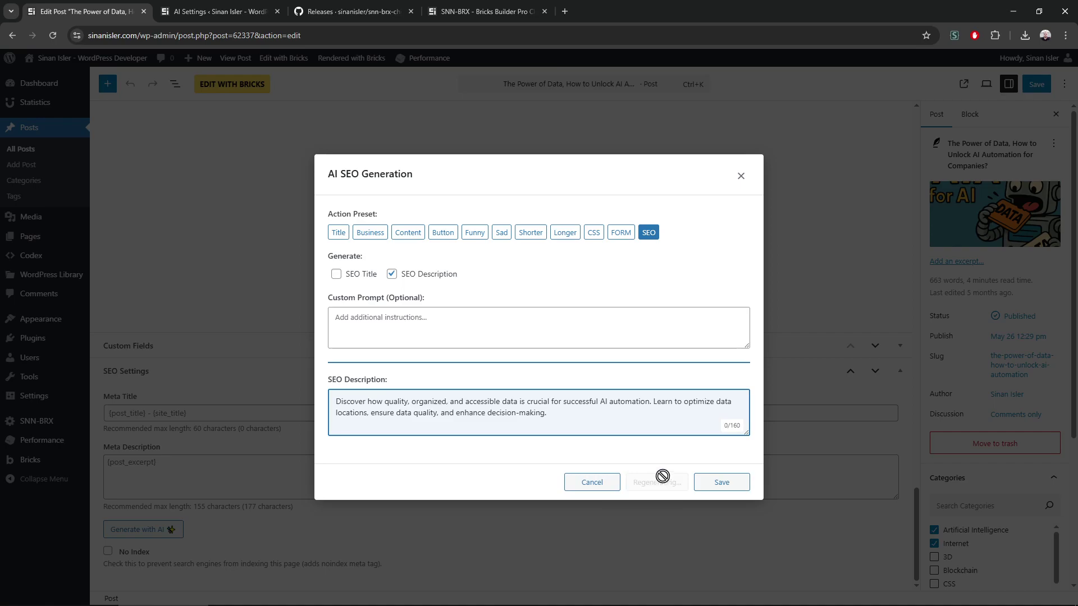
{"action": "left_click", "coordinate": [722, 487]}
Delete the Power of Data meta description, save the post, and return to All Posts
{"action": "scroll", "coordinate": [180, 480], "scroll_direction": "down", "scroll_amount": 15}
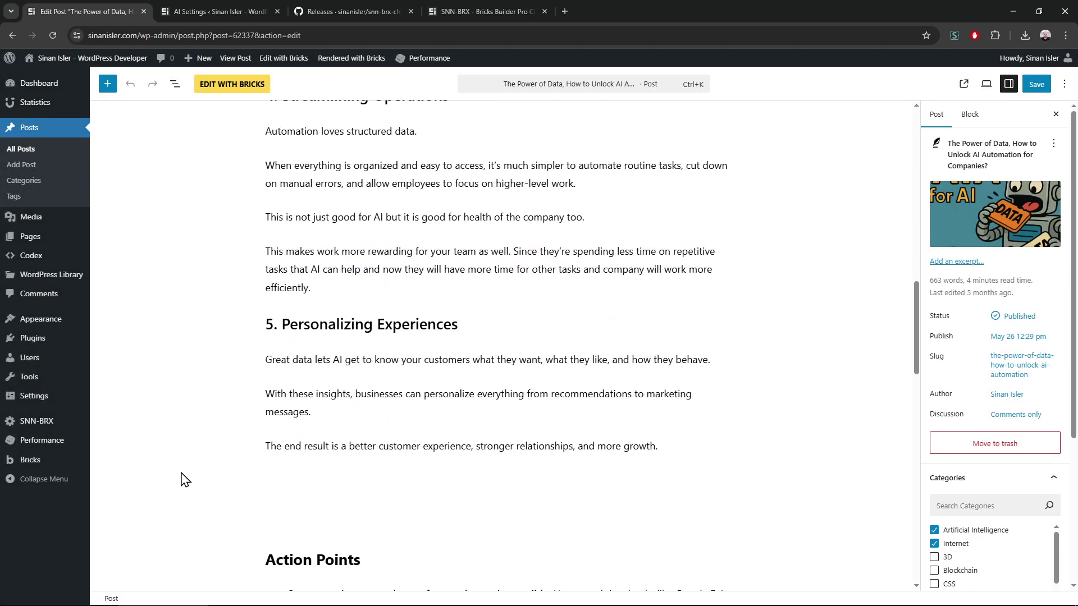
{"action": "scroll", "coordinate": [182, 477], "scroll_direction": "down", "scroll_amount": 3}
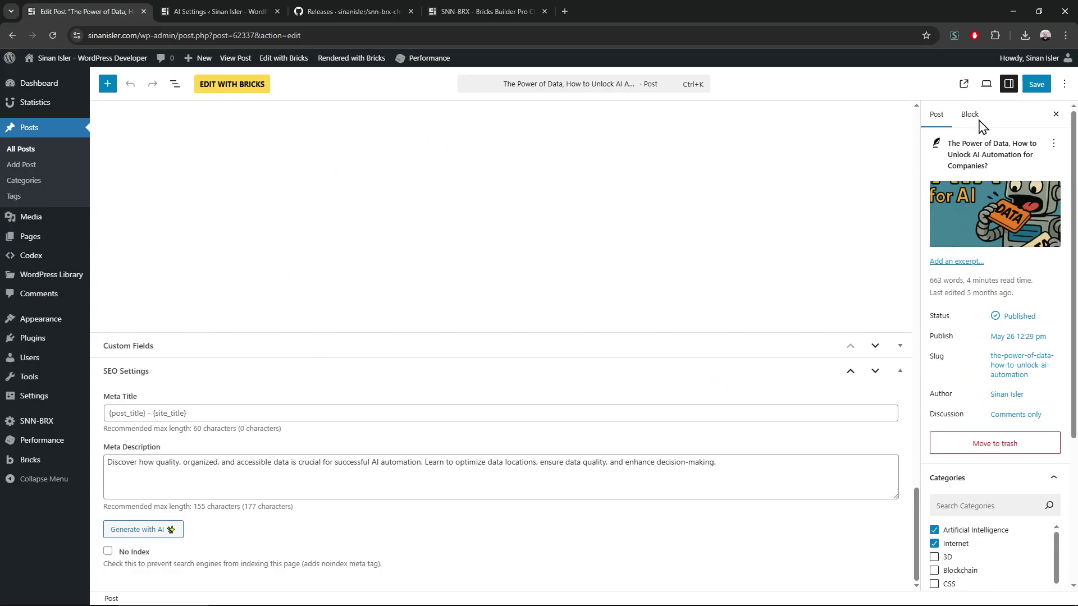
{"action": "triple_click", "coordinate": [524, 464]}
{"action": "key", "text": "BackSpace"}
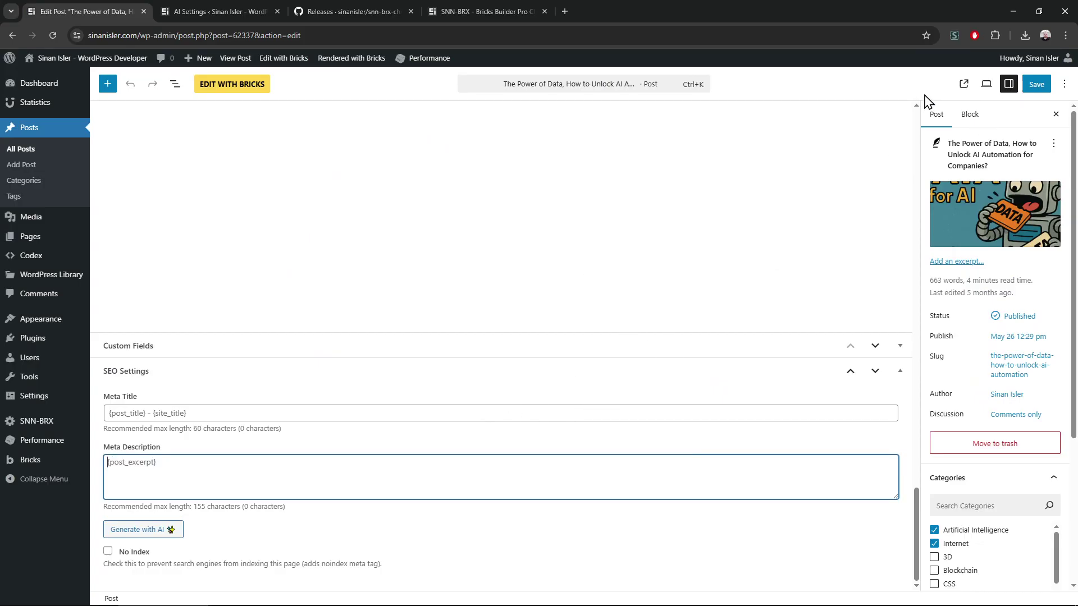
{"action": "left_click", "coordinate": [1038, 84]}
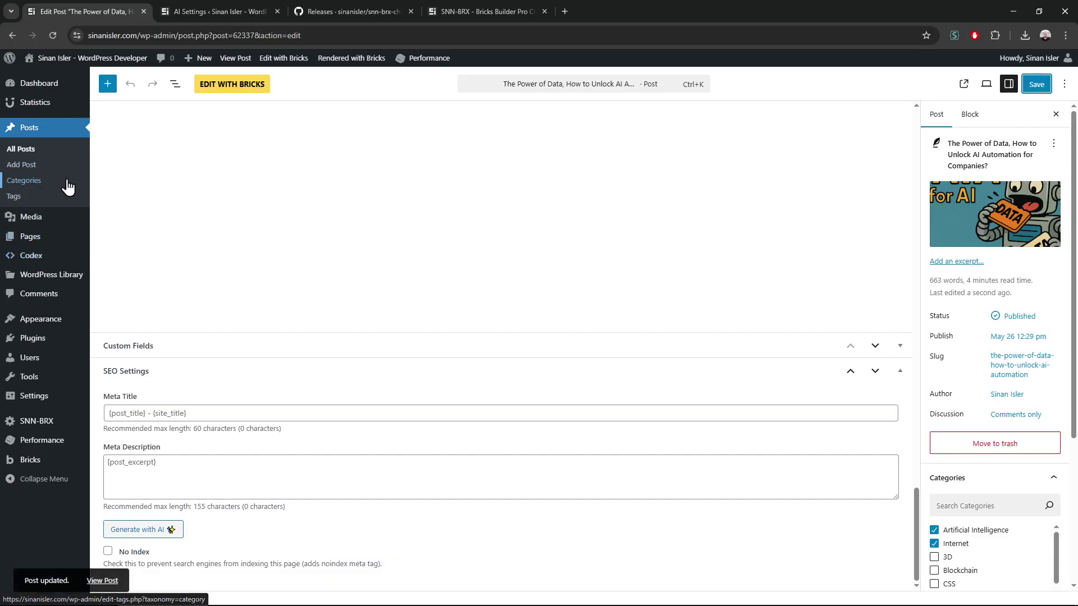
{"action": "left_click", "coordinate": [55, 157]}
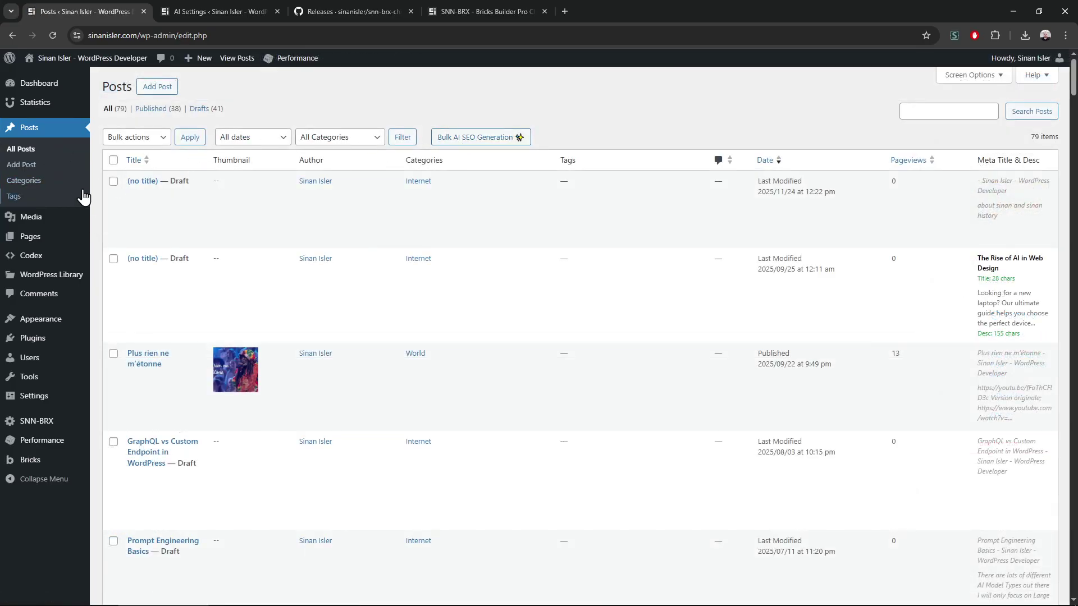
Go to Posts > Categories and look over the 12 categories from 3D to Youtube
{"action": "left_click", "coordinate": [68, 183]}
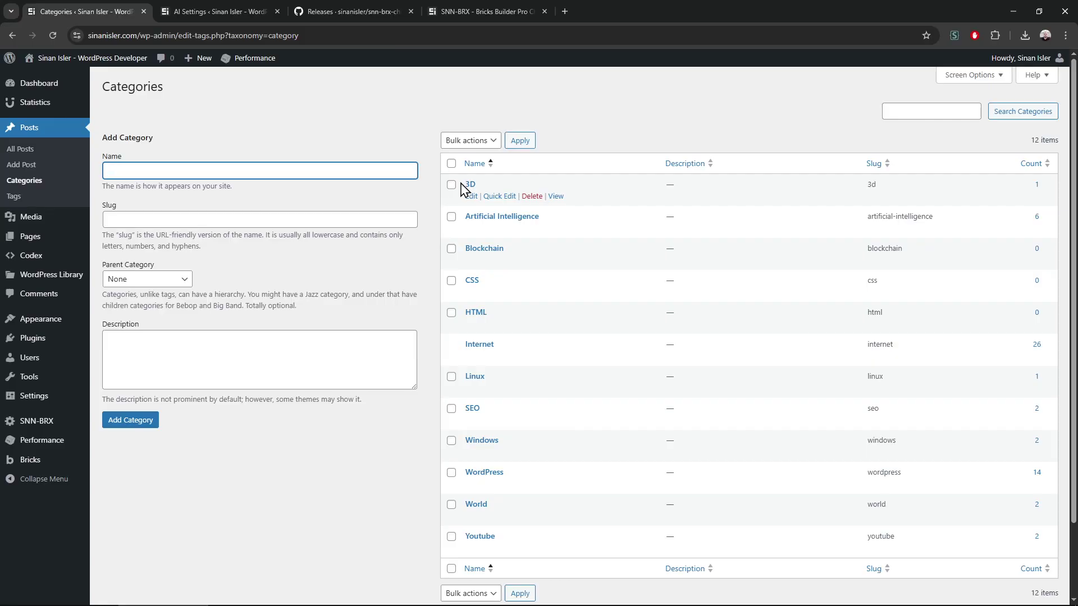
{"action": "left_click_drag", "start_coordinate": [462, 188], "coordinate": [601, 404]}
{"action": "left_click", "coordinate": [602, 404]}
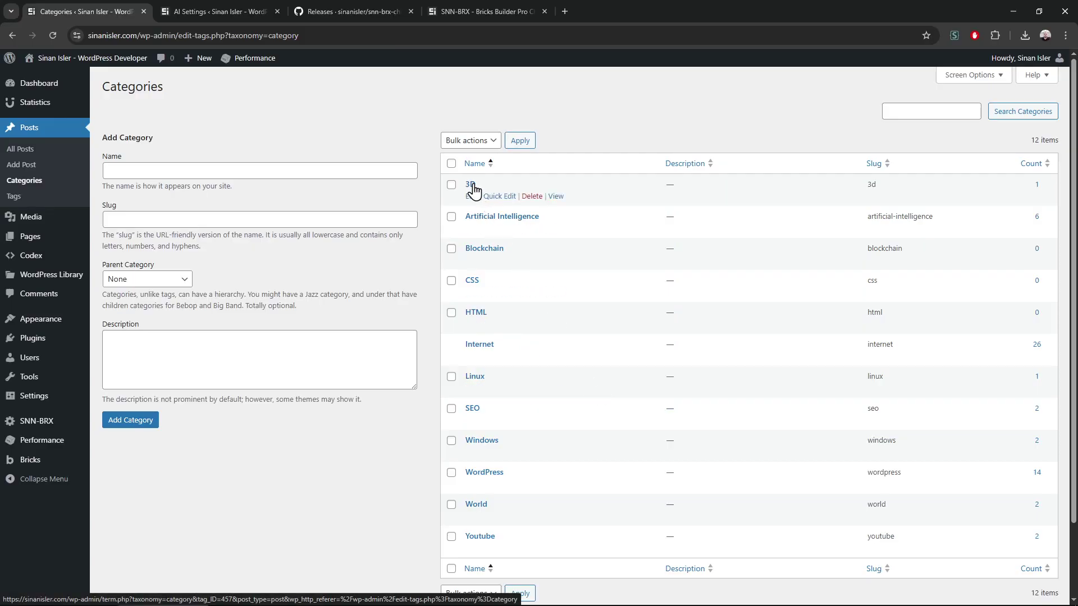
Clear the Artificial Intelligence category's meta description and update the category
{"action": "left_click", "coordinate": [501, 216]}
{"action": "scroll", "coordinate": [329, 399], "scroll_direction": "down", "scroll_amount": 3}
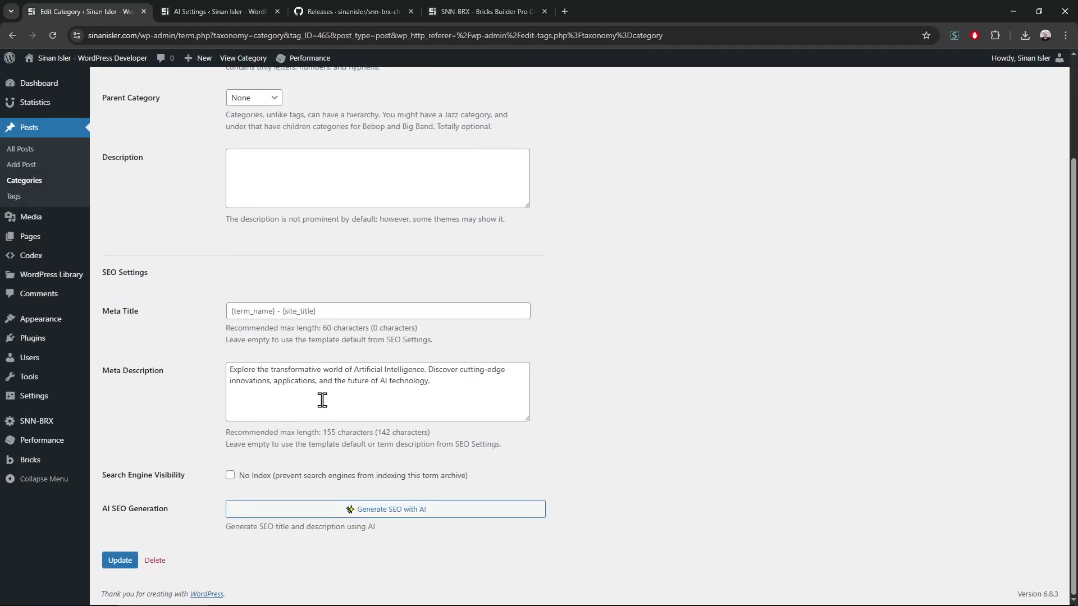
{"action": "left_click", "coordinate": [406, 383]}
{"action": "key", "text": "ctrl+a"}
{"action": "key", "text": "BackSpace"}
{"action": "left_click", "coordinate": [117, 559]}
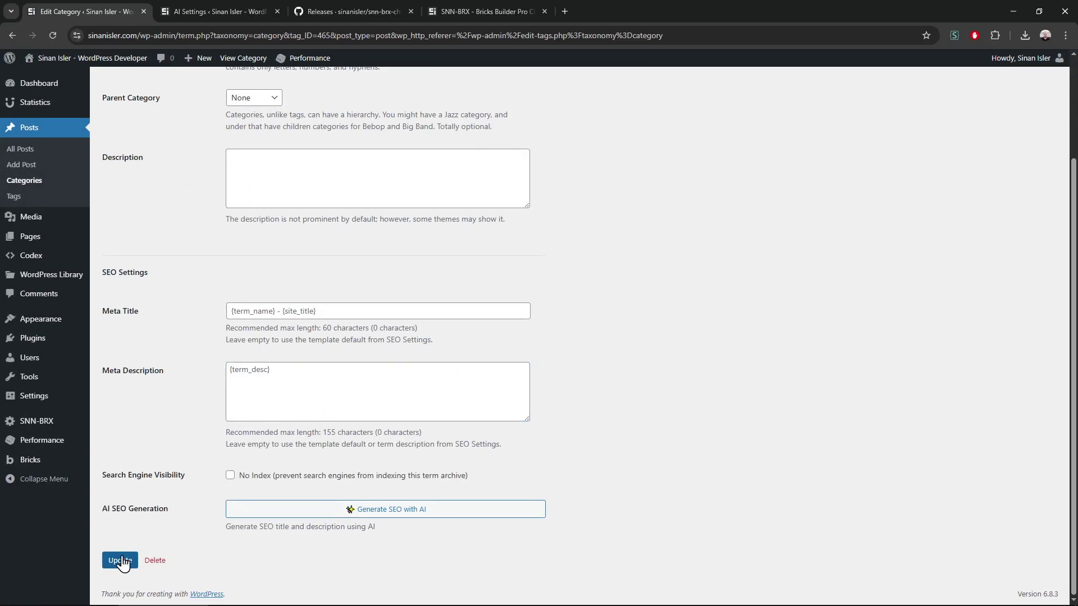
Generate and regenerate an AI SEO description for the category, then dismiss it unsaved
{"action": "scroll", "coordinate": [228, 459], "scroll_direction": "down", "scroll_amount": 2}
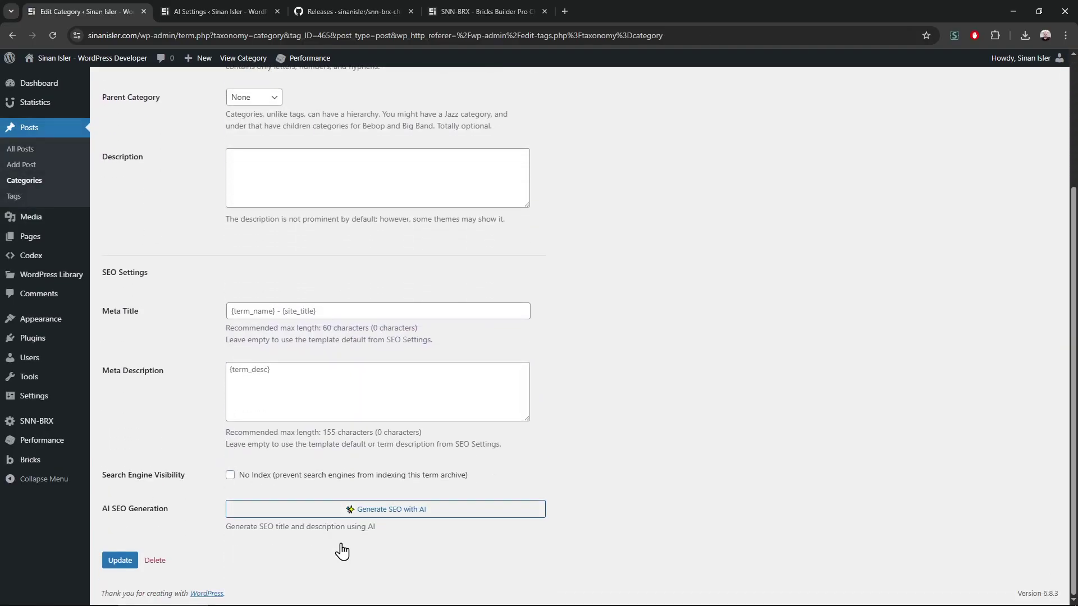
{"action": "left_click", "coordinate": [421, 510]}
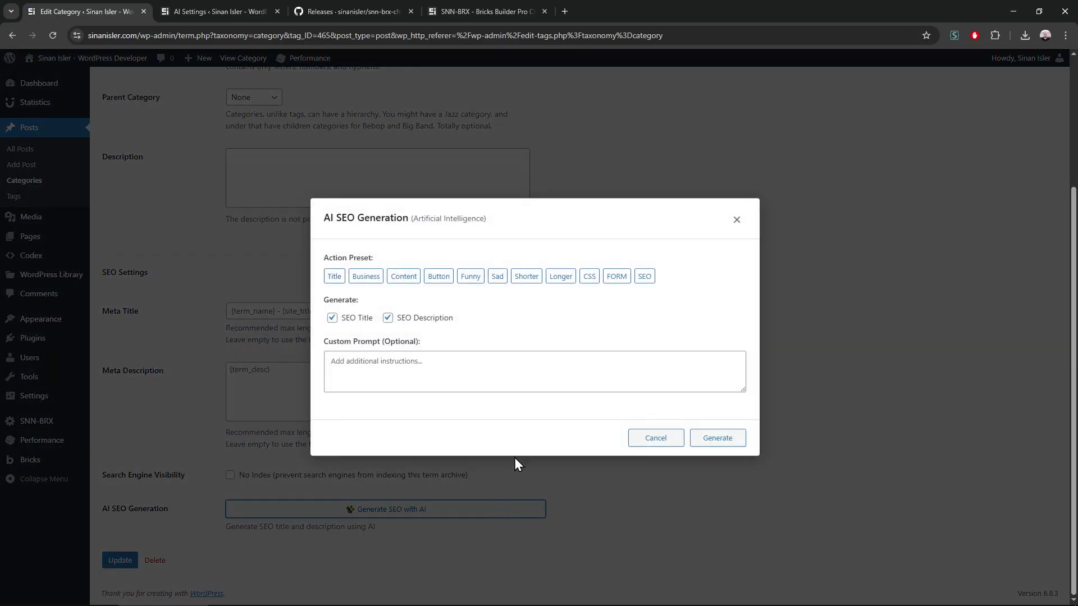
{"action": "left_click", "coordinate": [645, 276]}
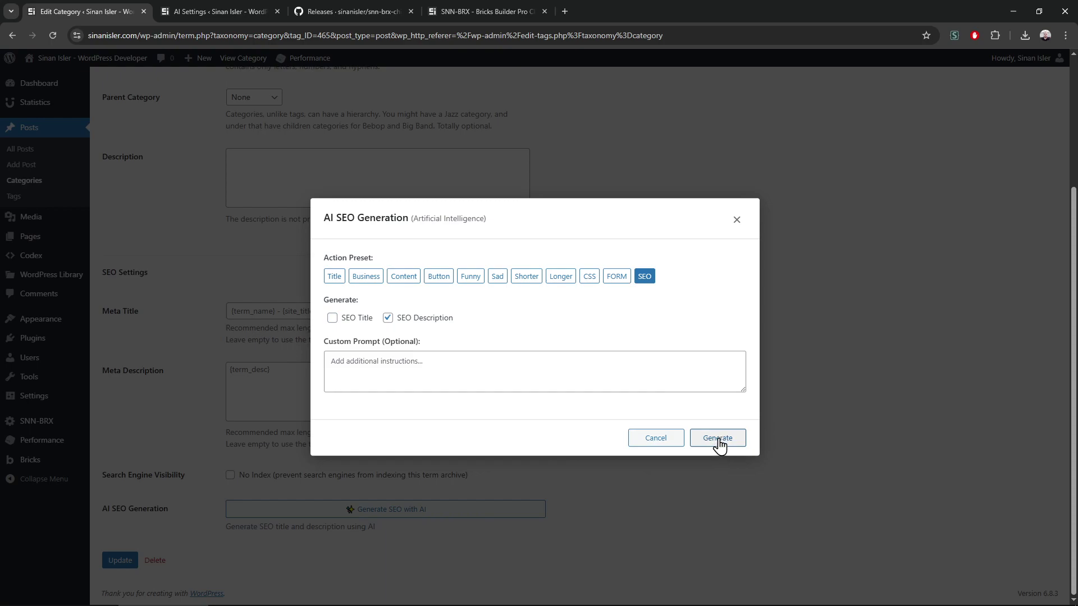
{"action": "left_click", "coordinate": [719, 443]}
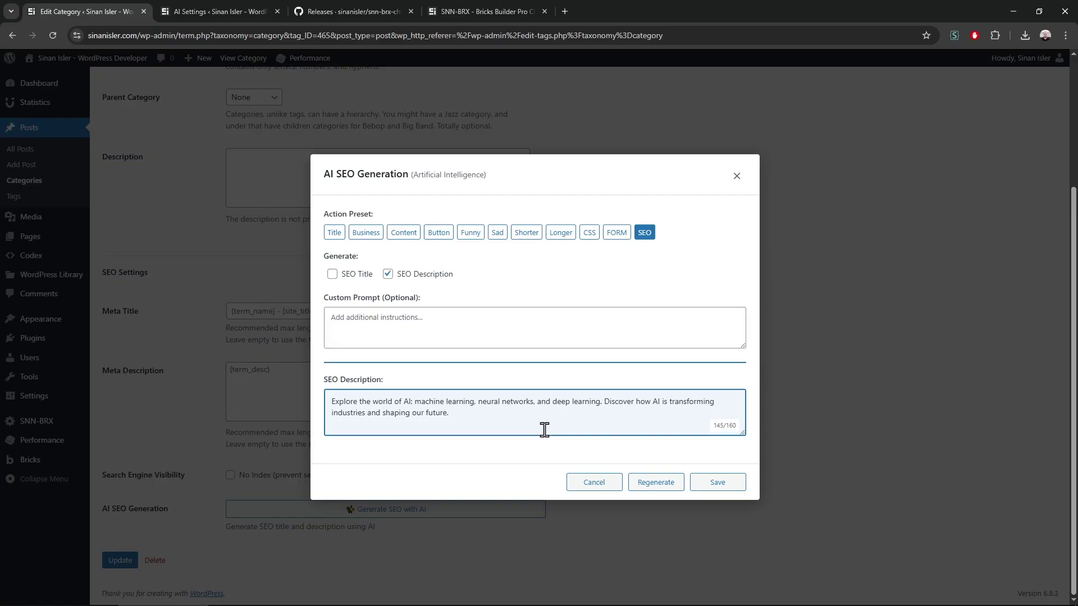
{"action": "left_click", "coordinate": [670, 484]}
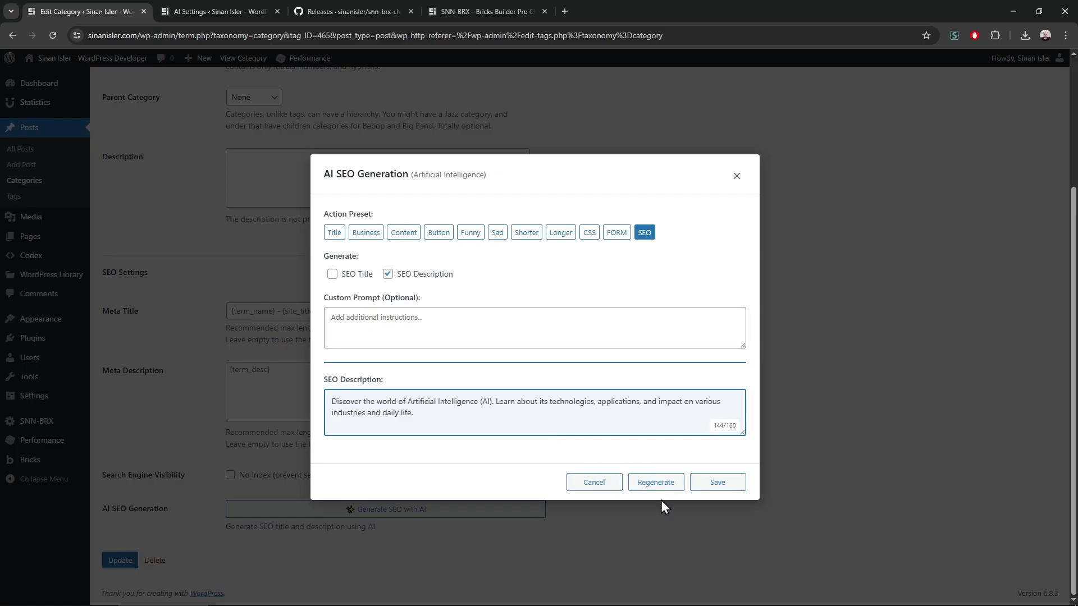
{"action": "left_click", "coordinate": [736, 177]}
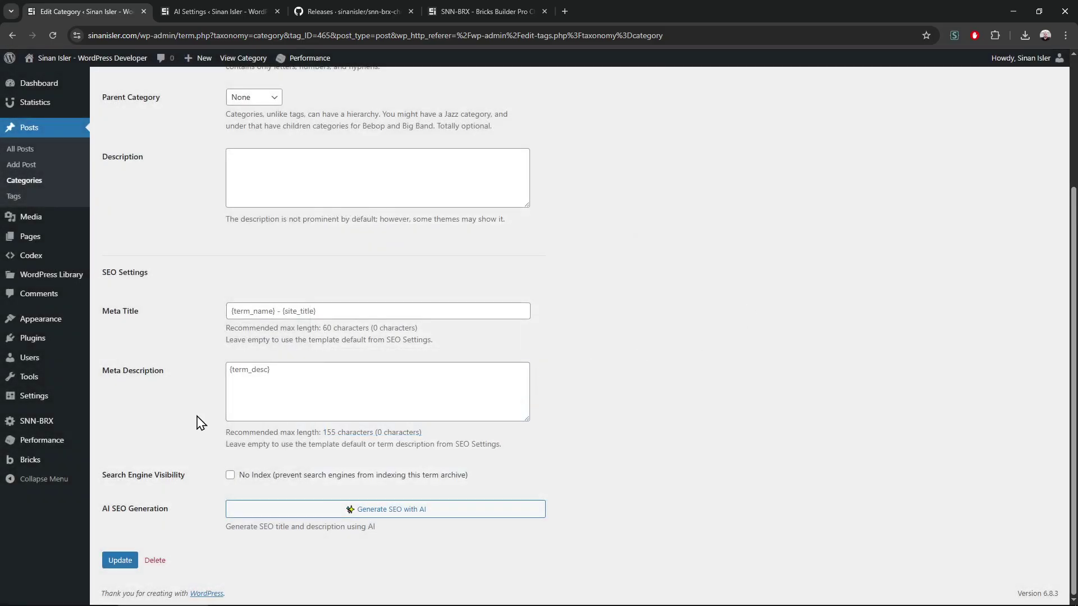
Return to the SNN-BRX changelog with the v0.263 release notes
{"action": "scroll", "coordinate": [195, 381], "scroll_direction": "up", "scroll_amount": 3}
{"action": "scroll", "coordinate": [192, 344], "scroll_direction": "down", "scroll_amount": 3}
{"action": "scroll", "coordinate": [163, 539], "scroll_direction": "up", "scroll_amount": 3}
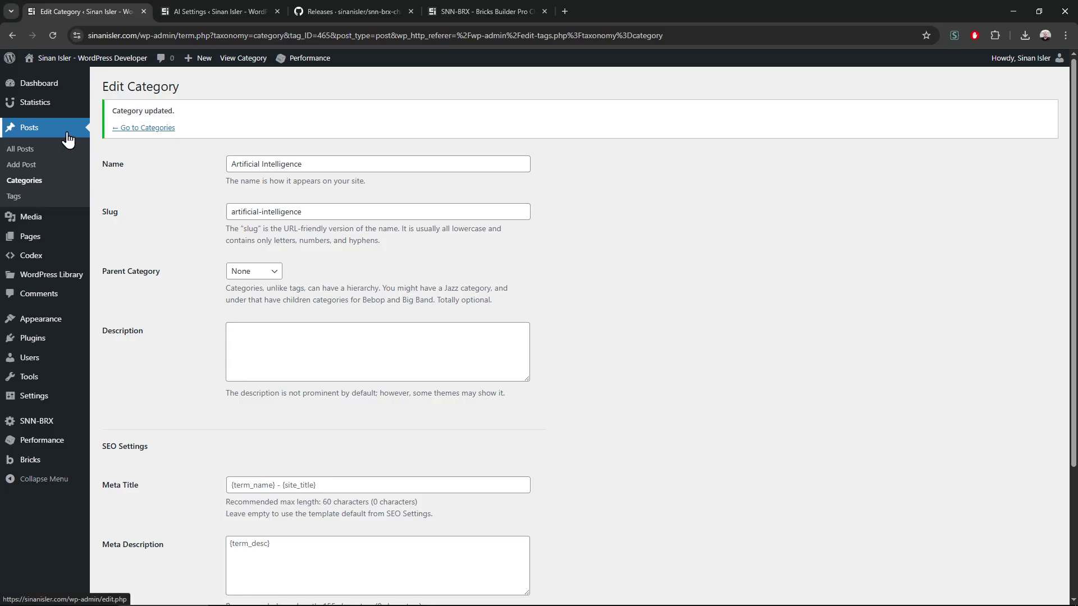
{"action": "left_click", "coordinate": [321, 3]}
{"action": "left_click", "coordinate": [492, 3]}
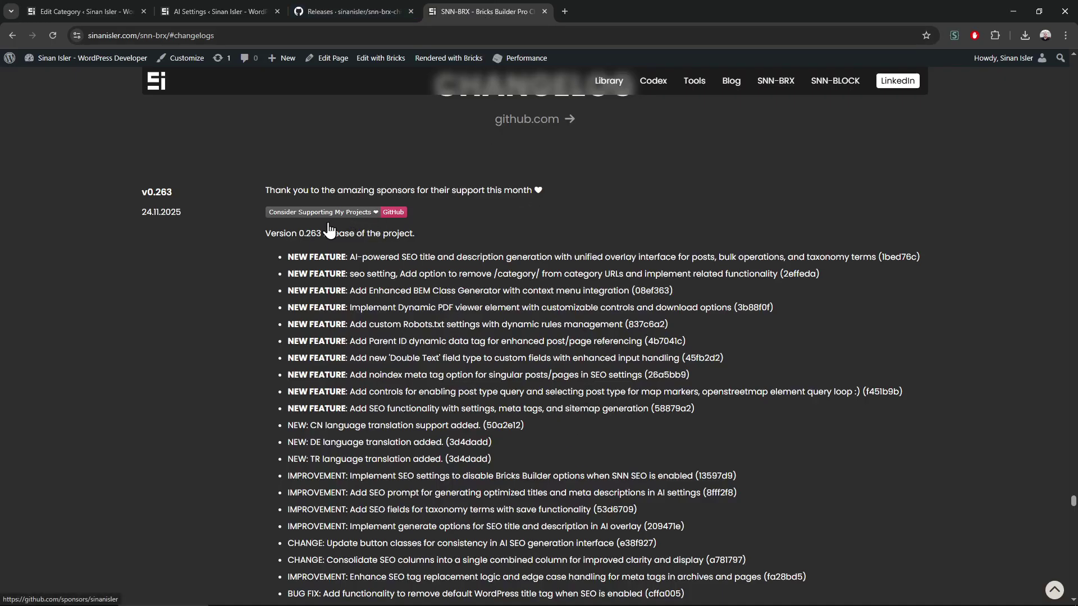
Open the GitHub Sponsors page from the changelog and scroll through the profile
{"action": "scroll", "coordinate": [328, 224], "scroll_direction": "up", "scroll_amount": 2}
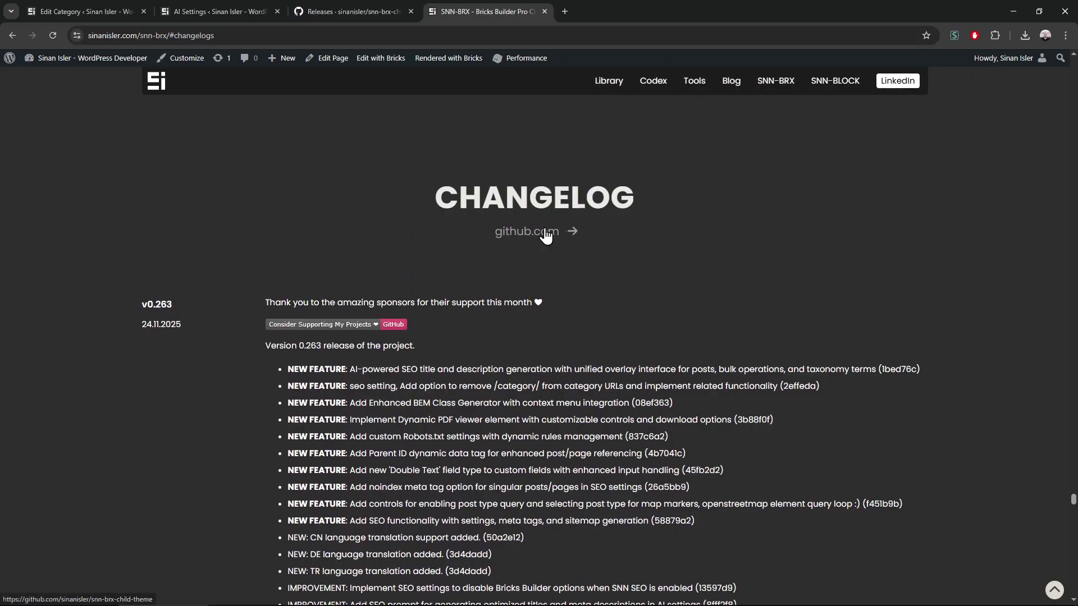
{"action": "left_click", "coordinate": [364, 330]}
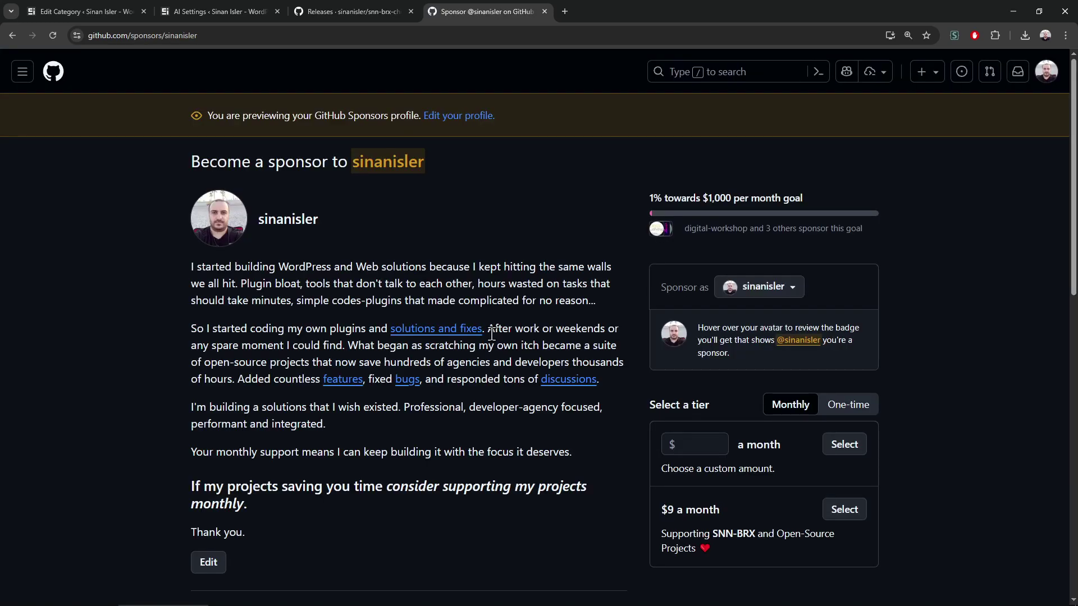
{"action": "scroll", "coordinate": [561, 343], "scroll_direction": "down", "scroll_amount": 3}
{"action": "scroll", "coordinate": [640, 347], "scroll_direction": "up", "scroll_amount": 3}
{"action": "scroll", "coordinate": [640, 331], "scroll_direction": "down", "scroll_amount": 5}
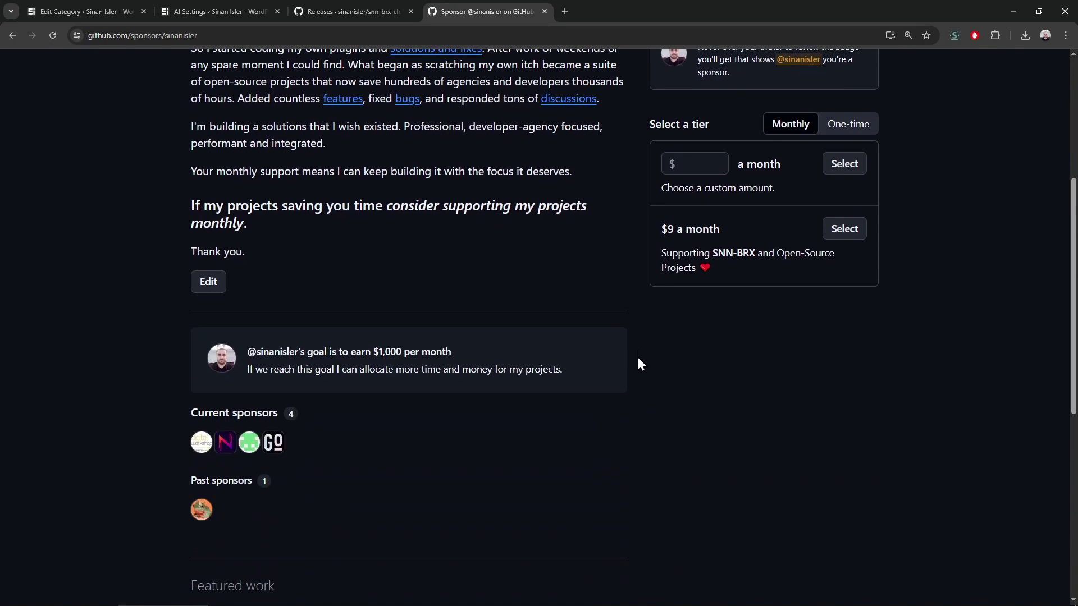
{"action": "scroll", "coordinate": [638, 358], "scroll_direction": "up", "scroll_amount": 5}
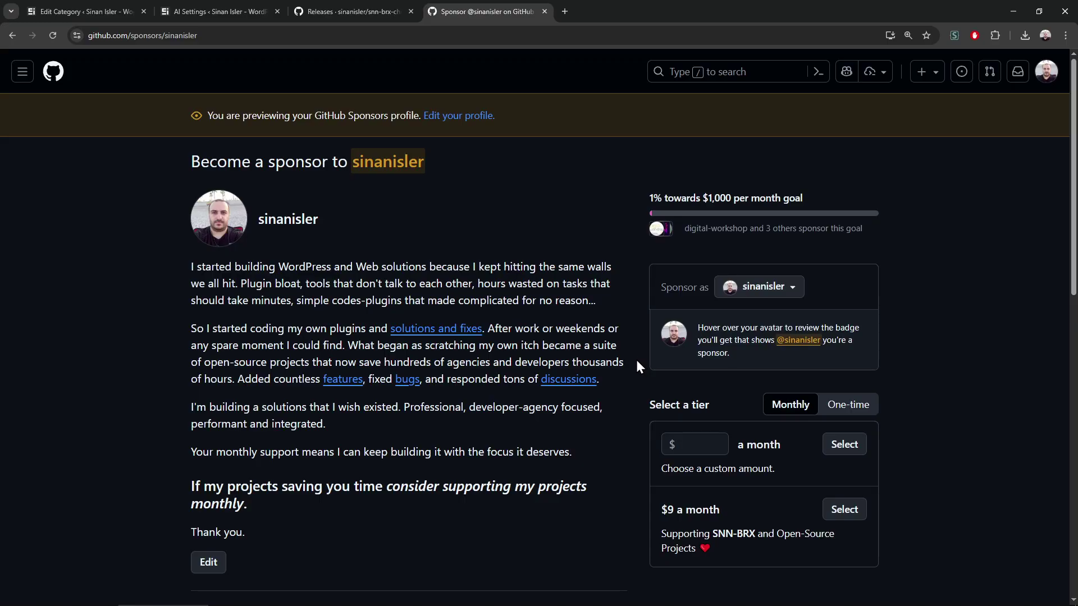
{"action": "scroll", "coordinate": [637, 362], "scroll_direction": "down", "scroll_amount": 3}
{"action": "scroll", "coordinate": [617, 370], "scroll_direction": "up", "scroll_amount": 3}
Highlight the monthly sponsorship goal, then go back to the releases page
{"action": "left_click_drag", "start_coordinate": [665, 200], "coordinate": [796, 200]}
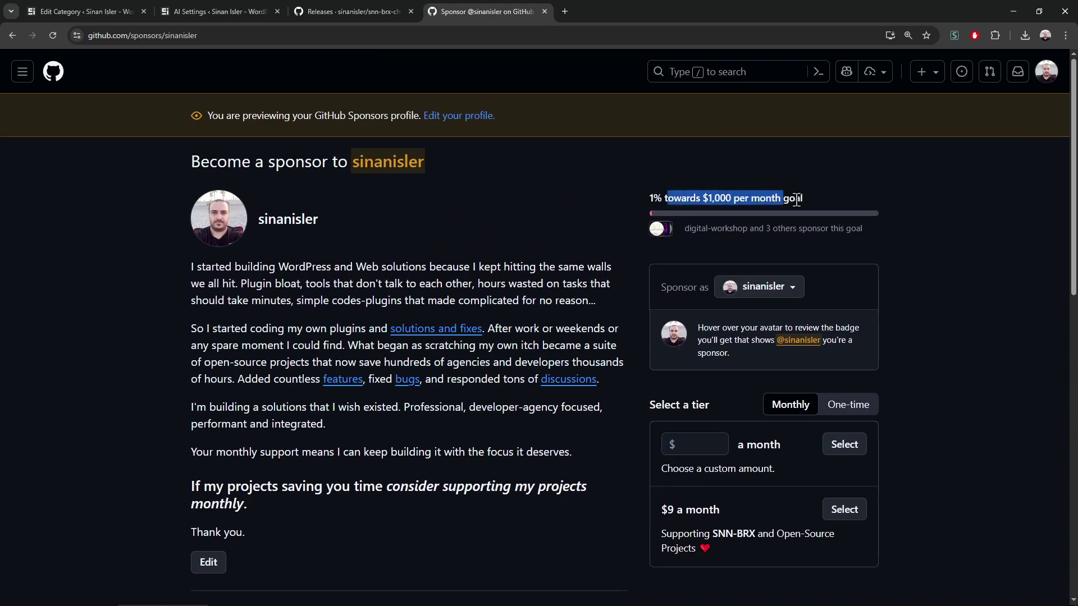
{"action": "left_click", "coordinate": [791, 242]}
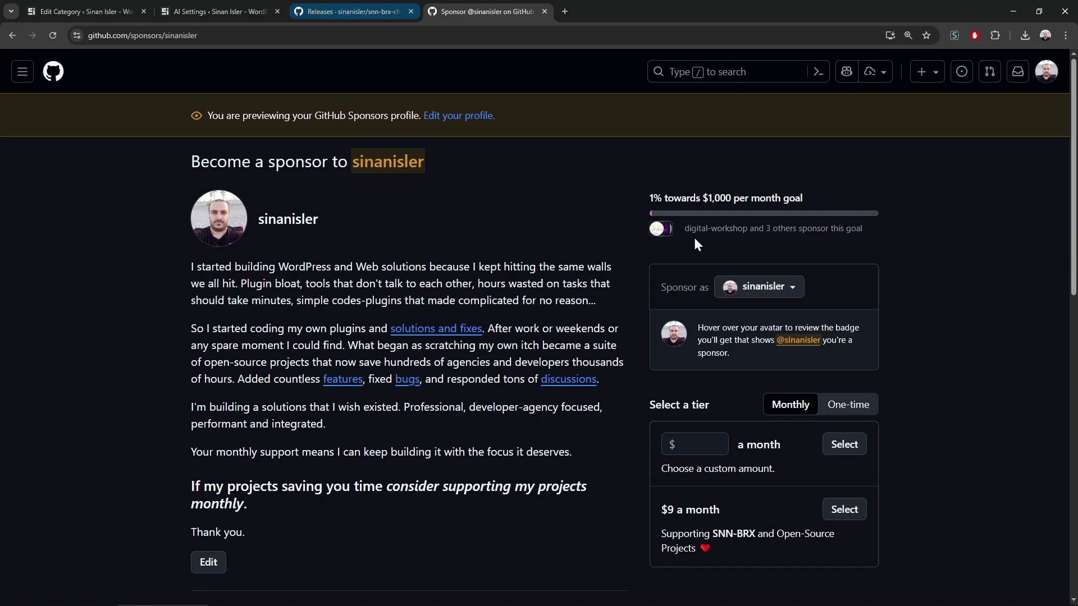
{"action": "left_click_drag", "start_coordinate": [732, 198], "coordinate": [789, 210]}
{"action": "left_click", "coordinate": [366, 2]}
Close the Sponsors tab and open the SNN-BRX theme settings in WordPress admin
{"action": "middle_click", "coordinate": [487, 3]}
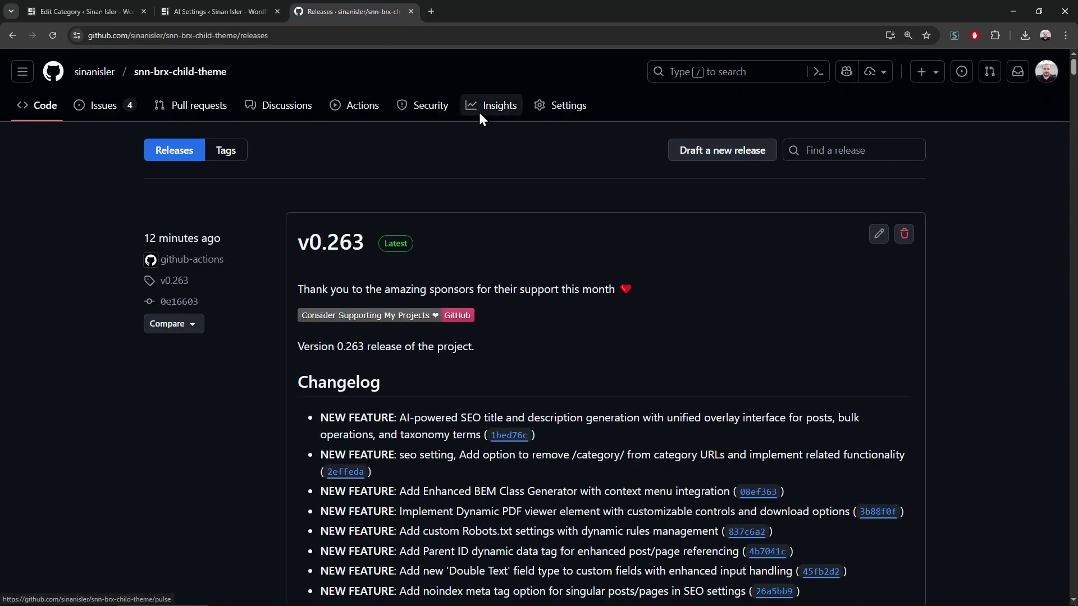
{"action": "left_click", "coordinate": [179, 6]}
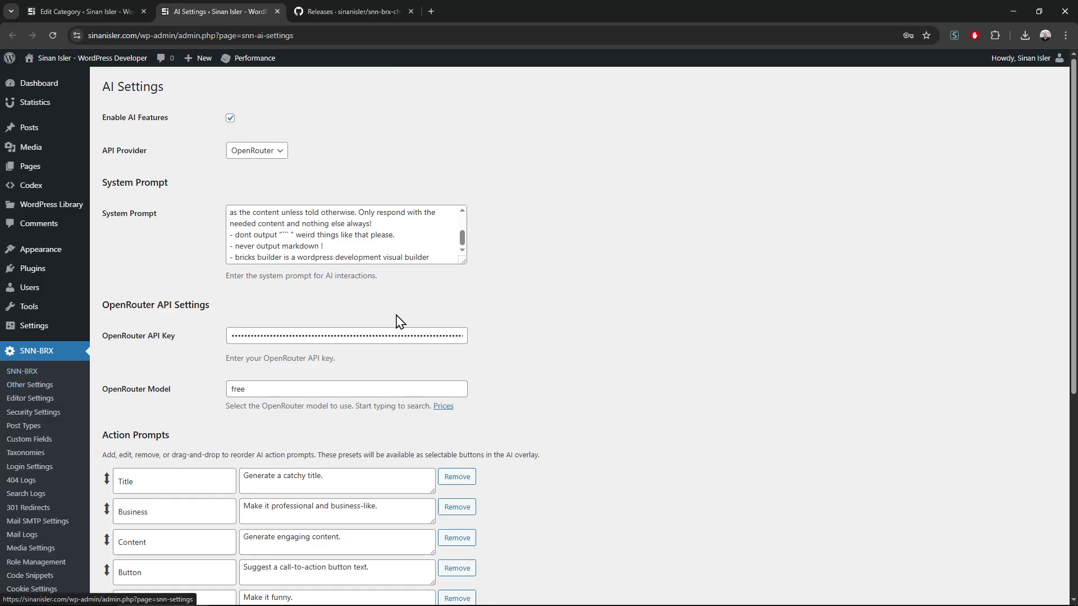
{"action": "left_click", "coordinate": [22, 371]}
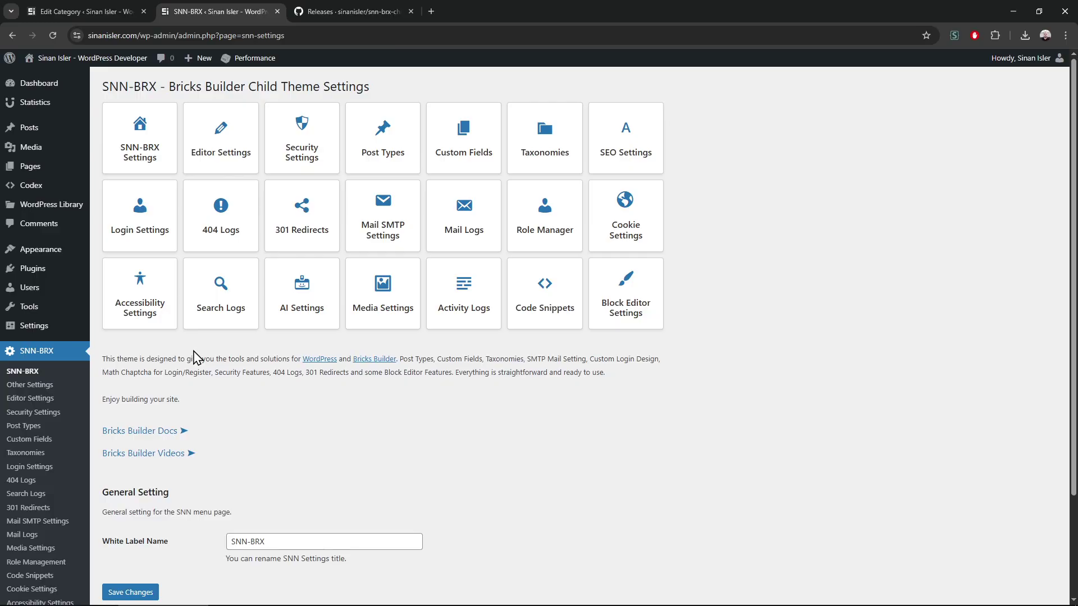
{"action": "scroll", "coordinate": [194, 358], "scroll_direction": "down", "scroll_amount": 2}
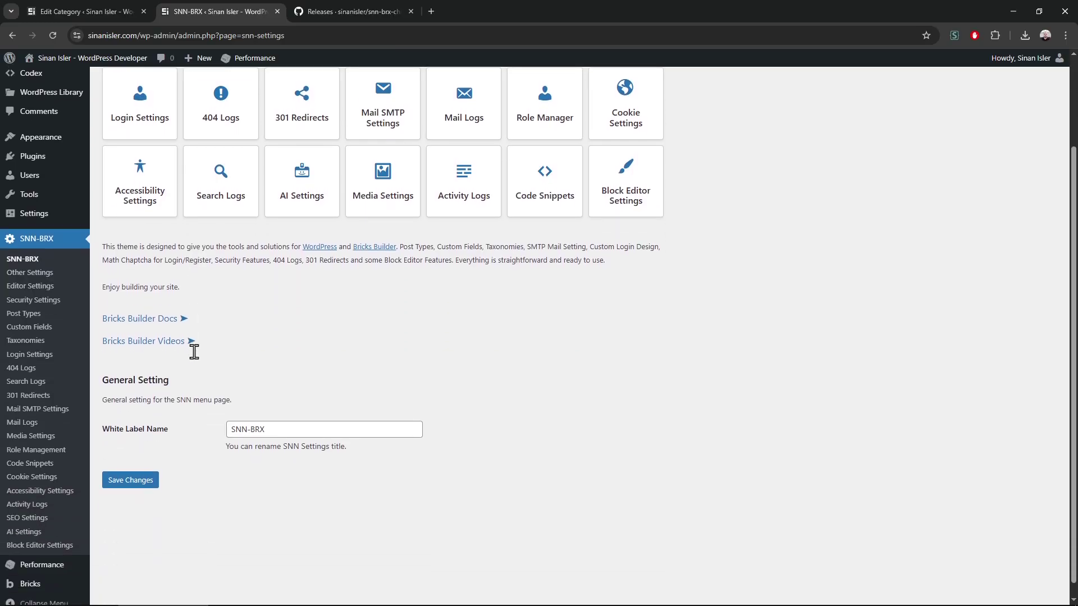
{"action": "scroll", "coordinate": [197, 359], "scroll_direction": "up", "scroll_amount": 2}
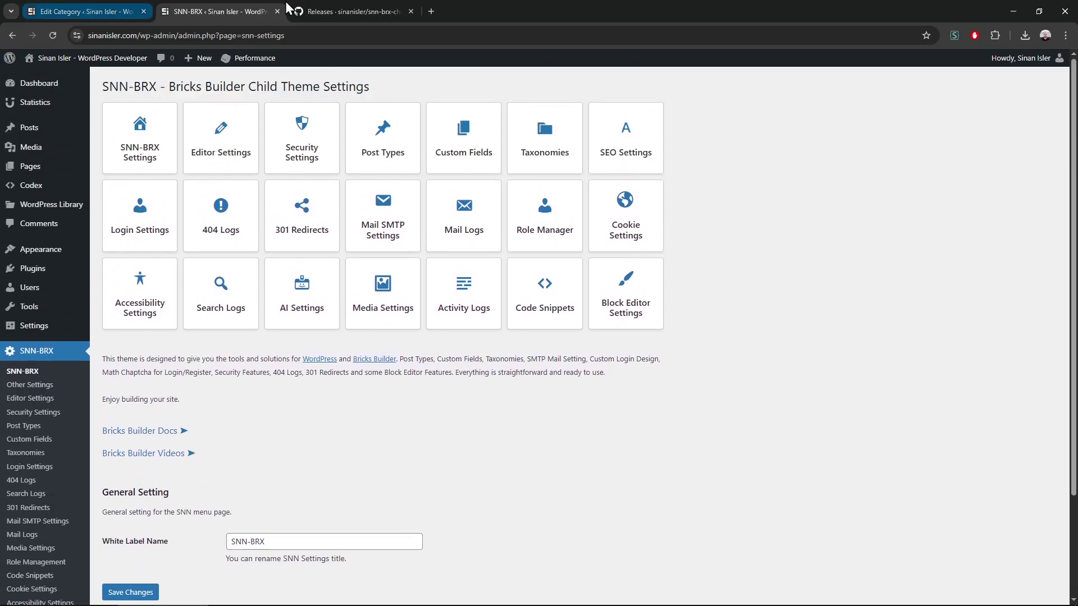
Review the GitHub release notes, then open SNN-BRX > Custom Fields
{"action": "left_click", "coordinate": [339, 6]}
{"action": "scroll", "coordinate": [250, 402], "scroll_direction": "down", "scroll_amount": 3}
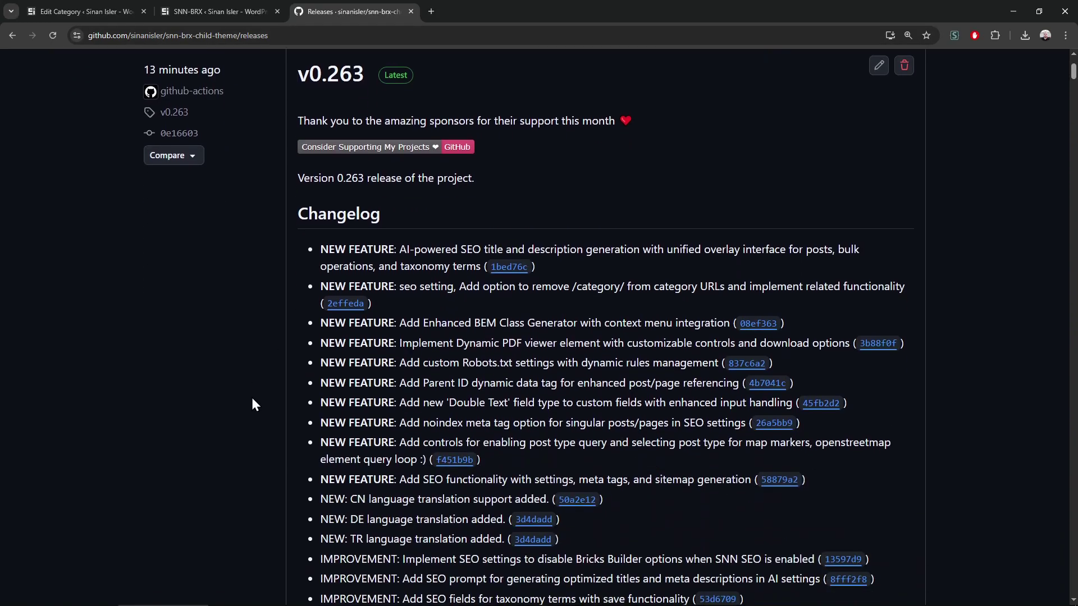
{"action": "left_click", "coordinate": [223, 11]}
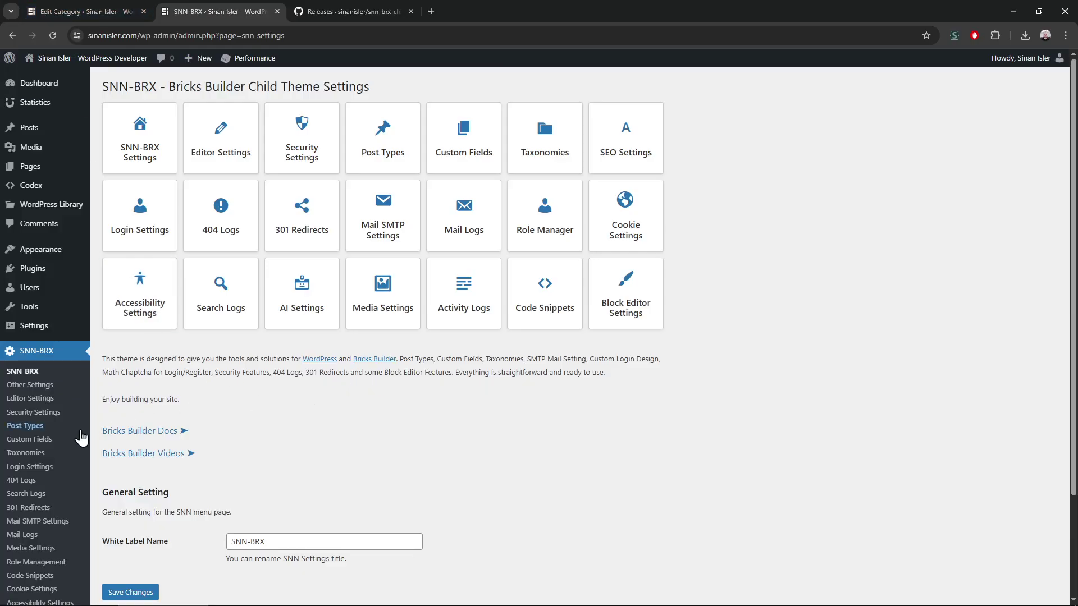
{"action": "left_click", "coordinate": [65, 440]}
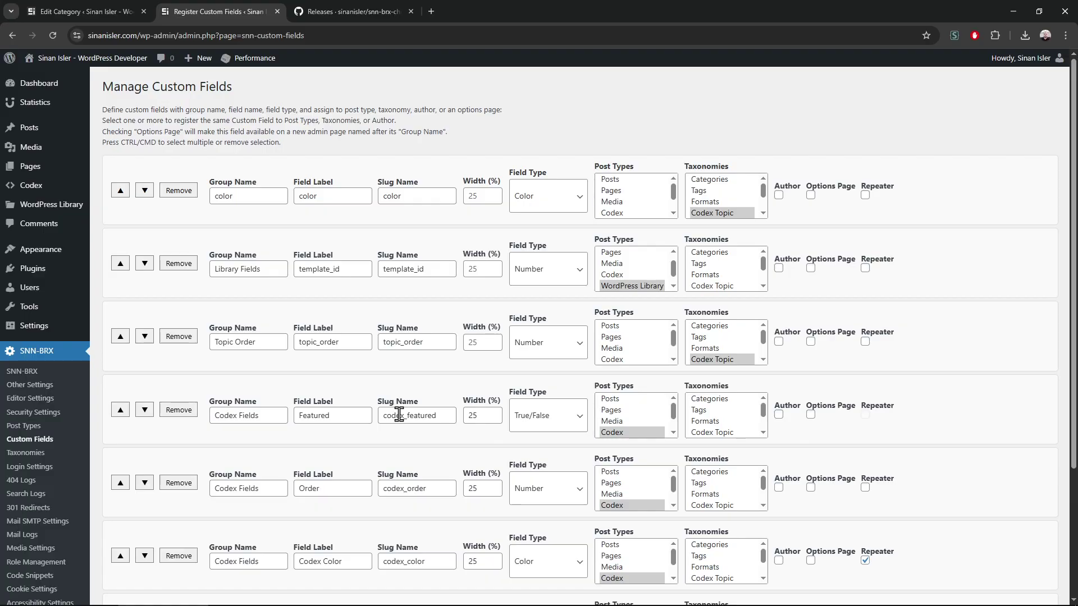
Add a new Double Text field in the Codex Fields group for the Codex post type and save
{"action": "scroll", "coordinate": [397, 413], "scroll_direction": "down", "scroll_amount": 3}
{"action": "left_click", "coordinate": [151, 504]}
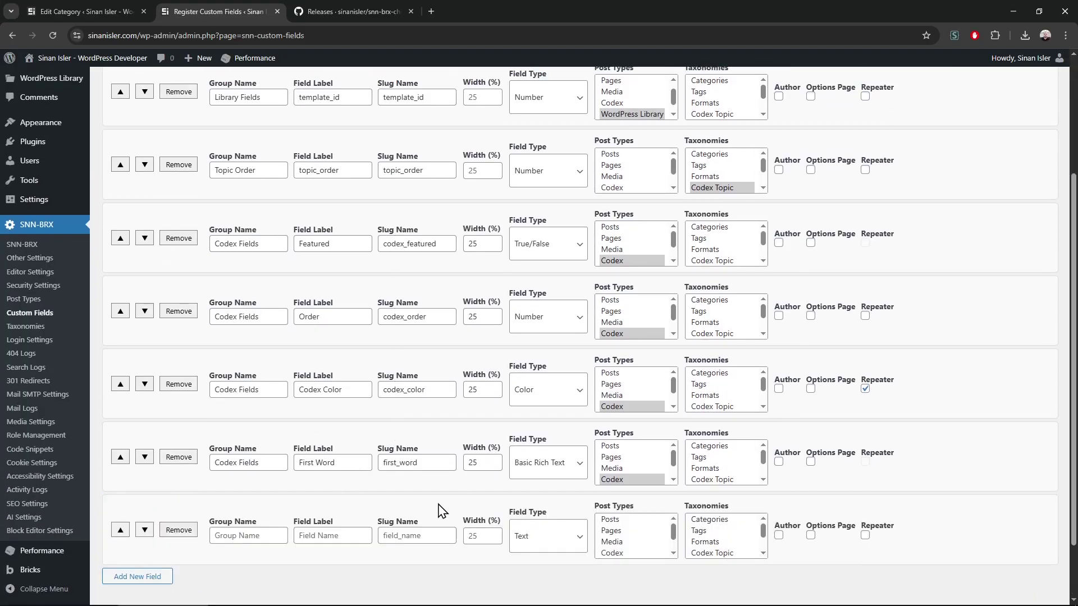
{"action": "scroll", "coordinate": [439, 539], "scroll_direction": "down", "scroll_amount": 1}
{"action": "left_click", "coordinate": [557, 473]}
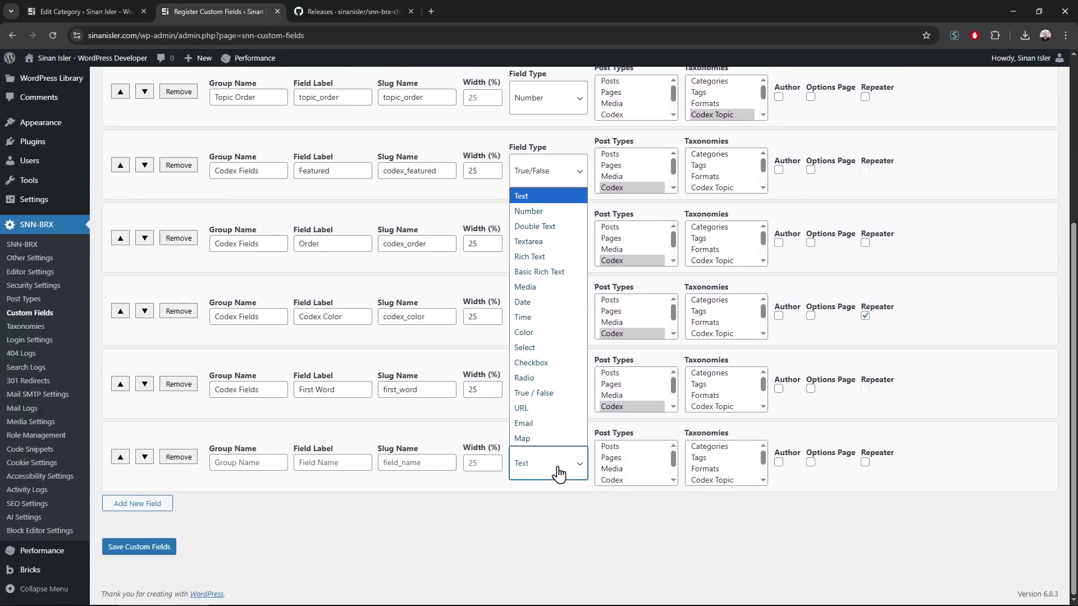
{"action": "left_click", "coordinate": [557, 228]}
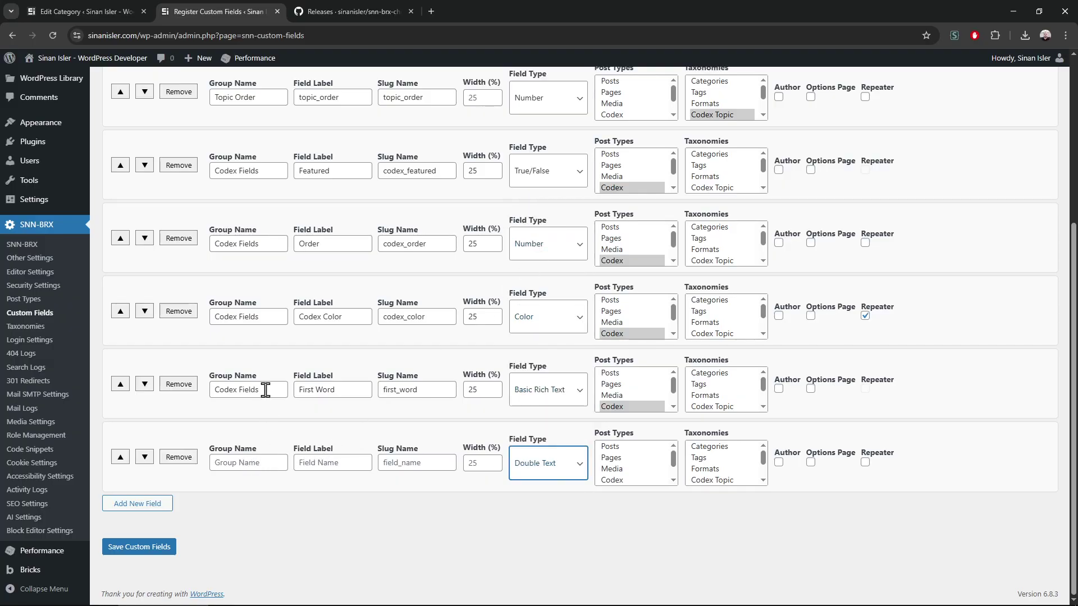
{"action": "left_click_drag", "start_coordinate": [265, 390], "coordinate": [196, 445]}
{"action": "key", "text": "ctrl+c"}
{"action": "left_click", "coordinate": [253, 466]}
{"action": "key", "text": "ctrl+v"}
{"action": "left_click", "coordinate": [325, 463]}
{"action": "type", "text": "d"}
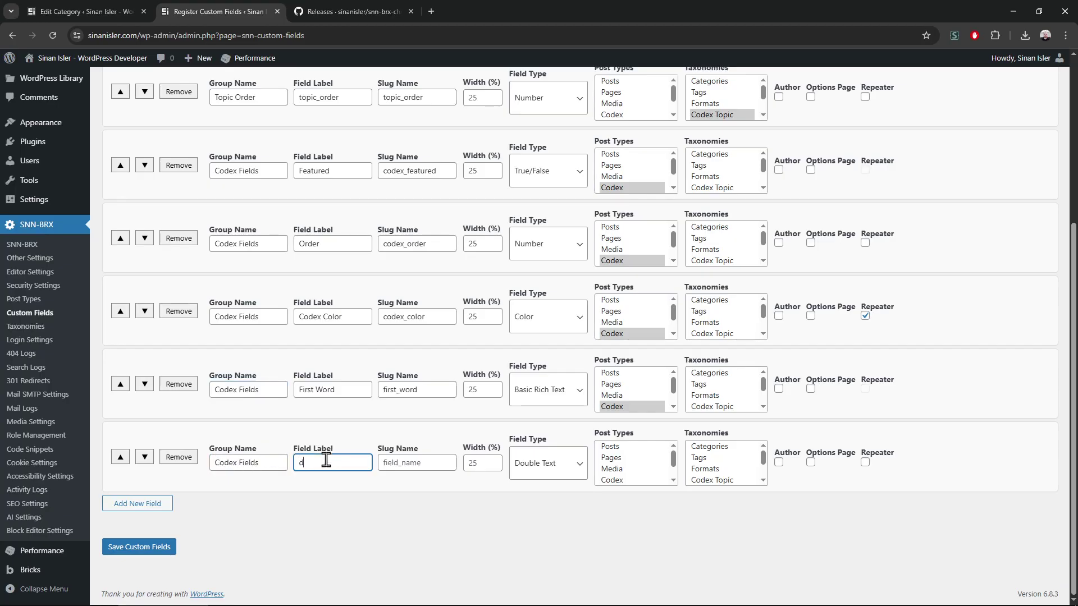
{"action": "left_click", "coordinate": [618, 481]}
{"action": "left_click", "coordinate": [139, 549]}
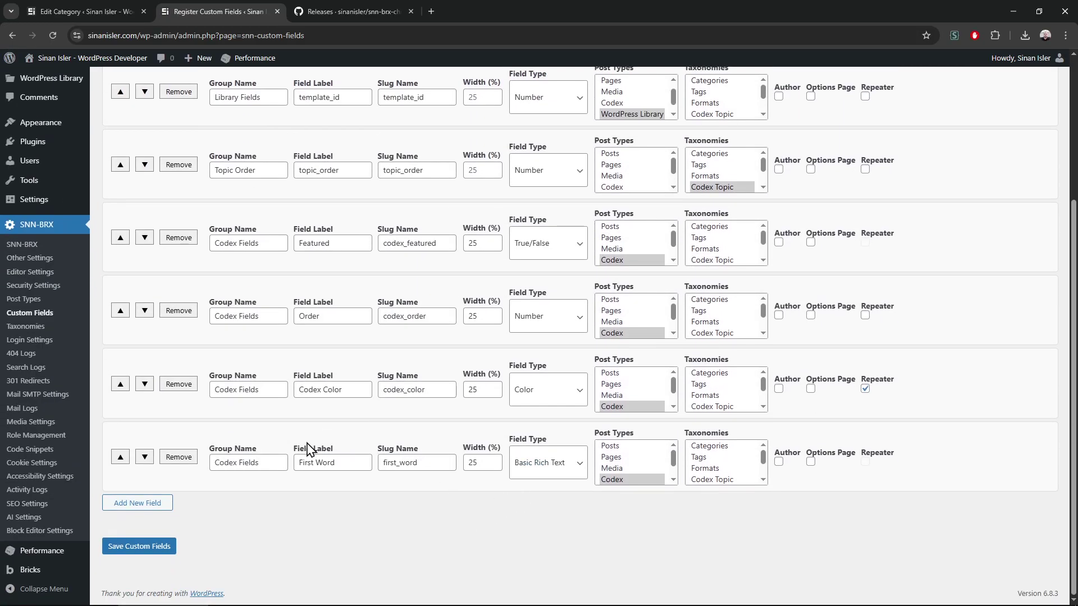
Change the First Word field's type to Double Text and save the custom fields
{"action": "left_click", "coordinate": [559, 476]}
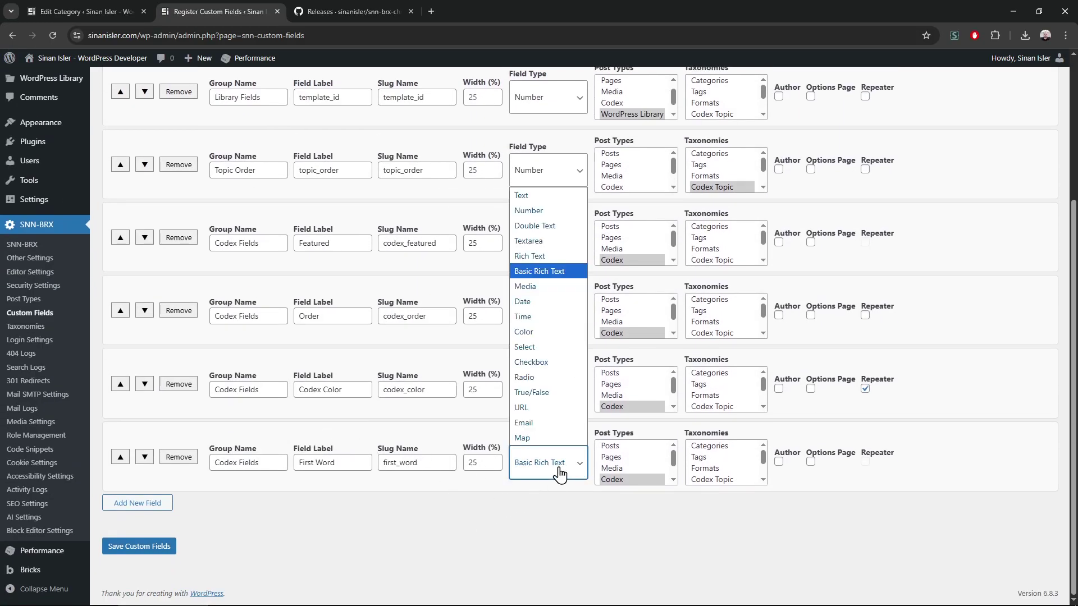
{"action": "left_click", "coordinate": [535, 225]}
{"action": "left_click", "coordinate": [139, 546]}
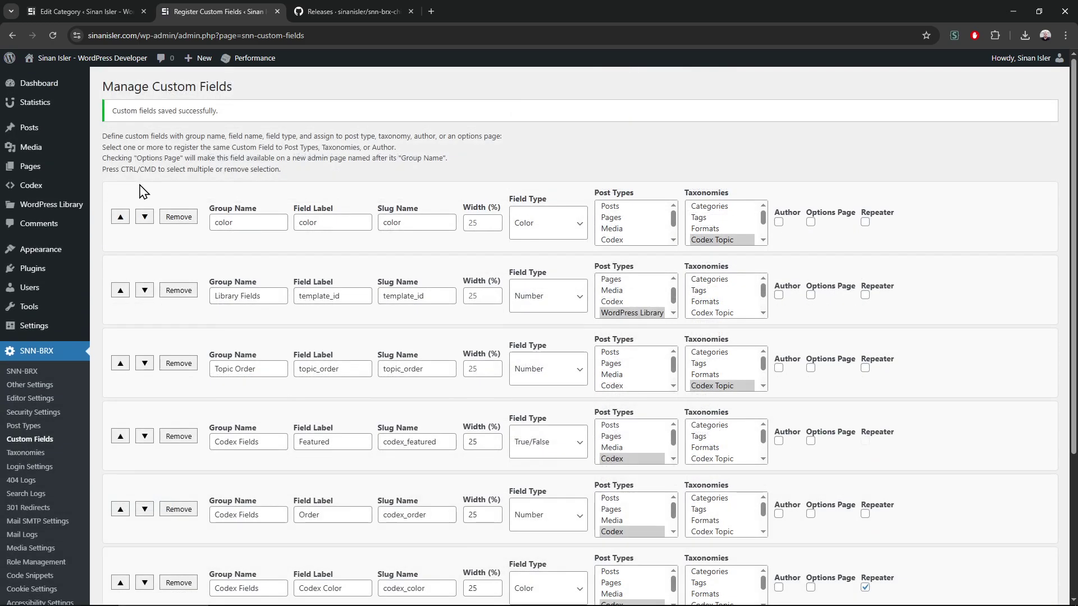
{"action": "mouse_move", "coordinate": [54, 187]}
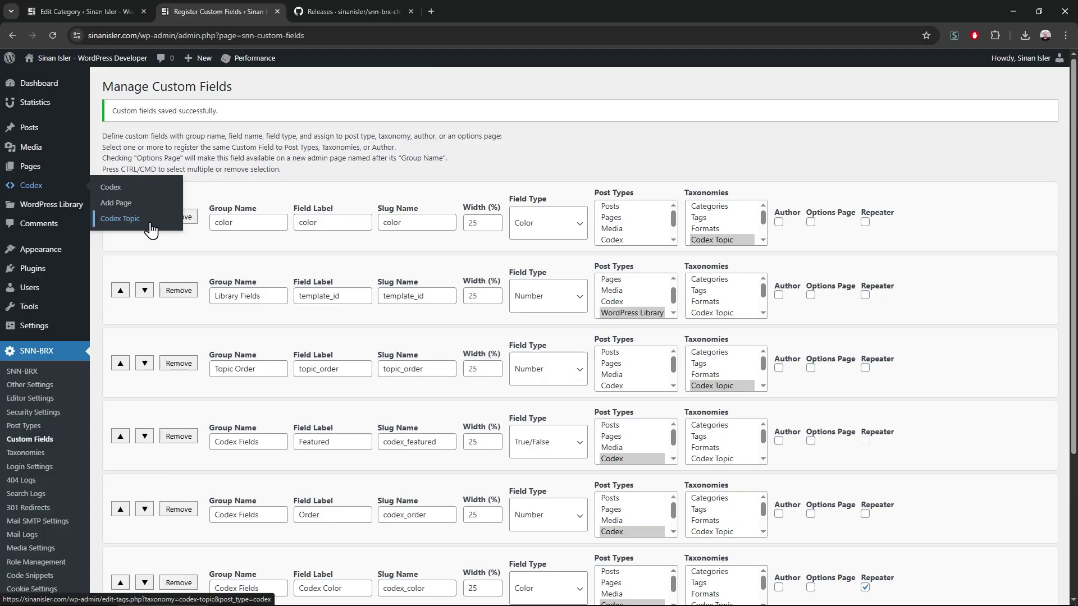
Open a new Codex page in the block editor and expand the Codex Fields panel
{"action": "middle_click", "coordinate": [149, 202]}
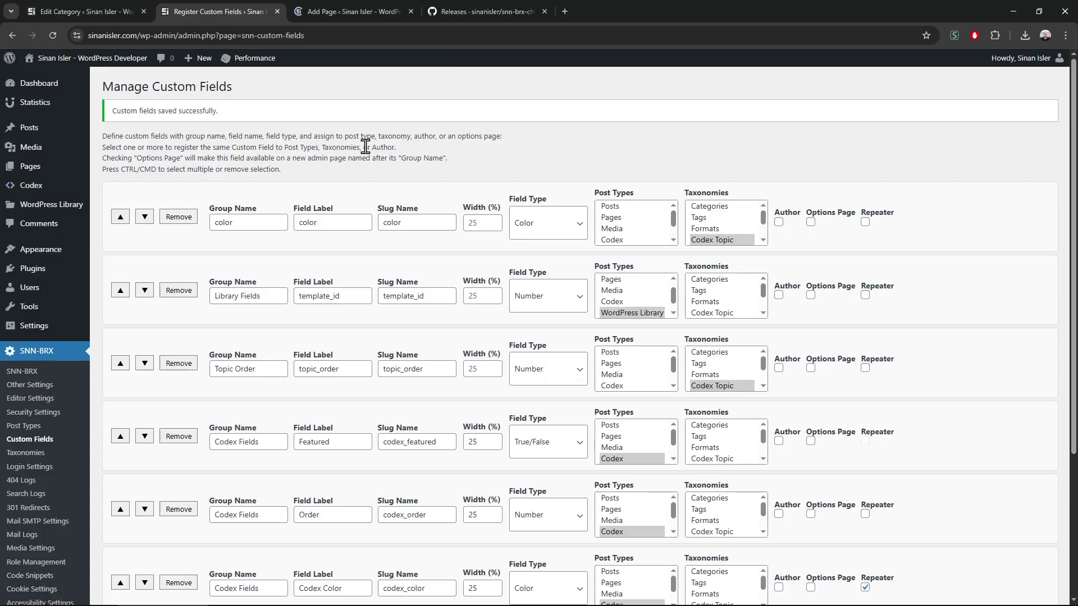
{"action": "left_click", "coordinate": [349, 11]}
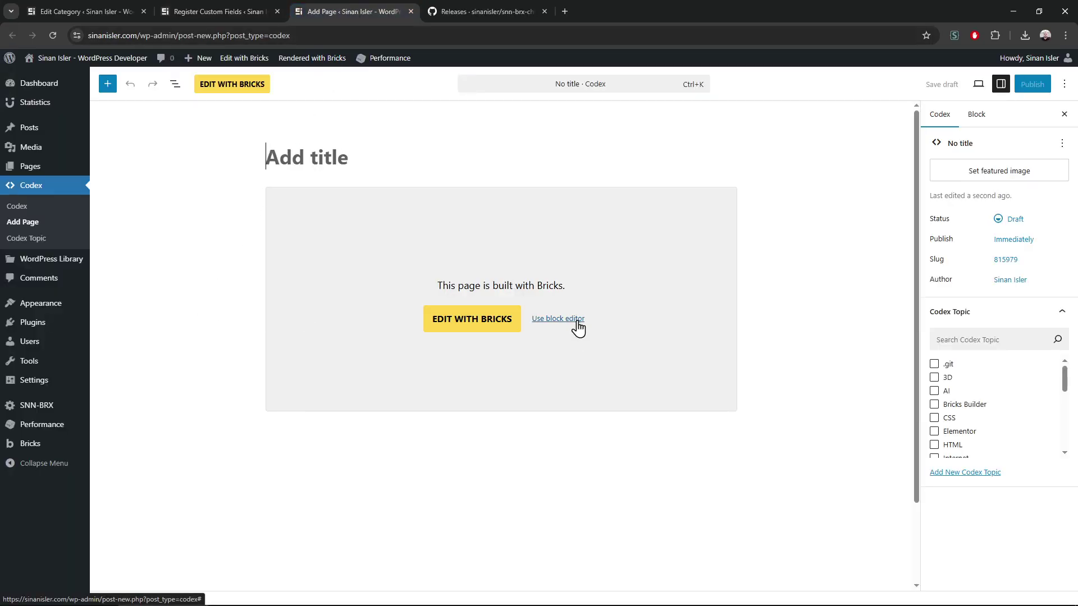
{"action": "left_click", "coordinate": [577, 320]}
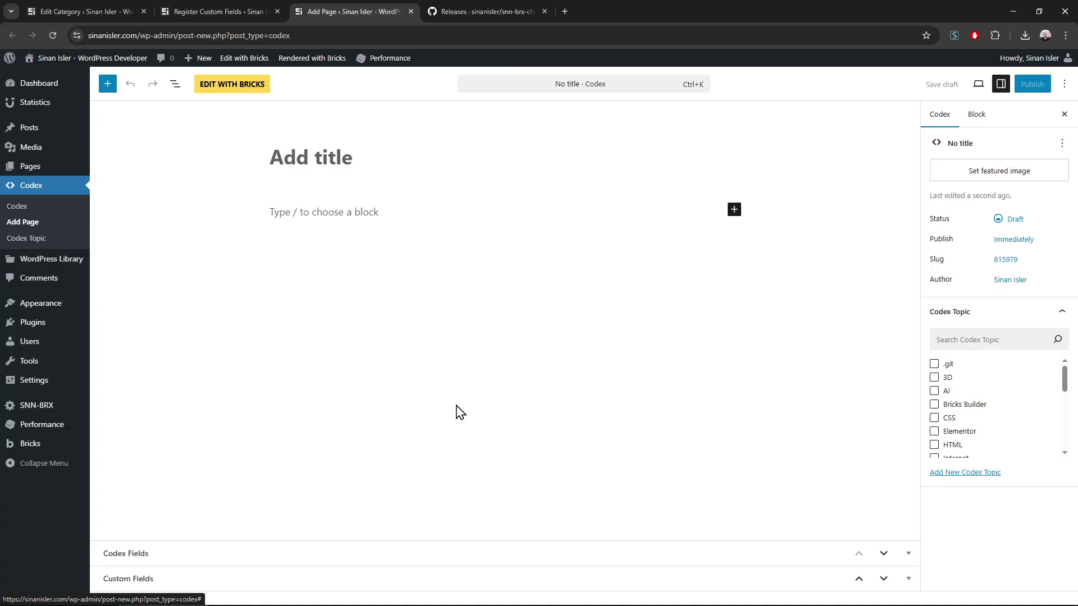
{"action": "left_click", "coordinate": [356, 557]}
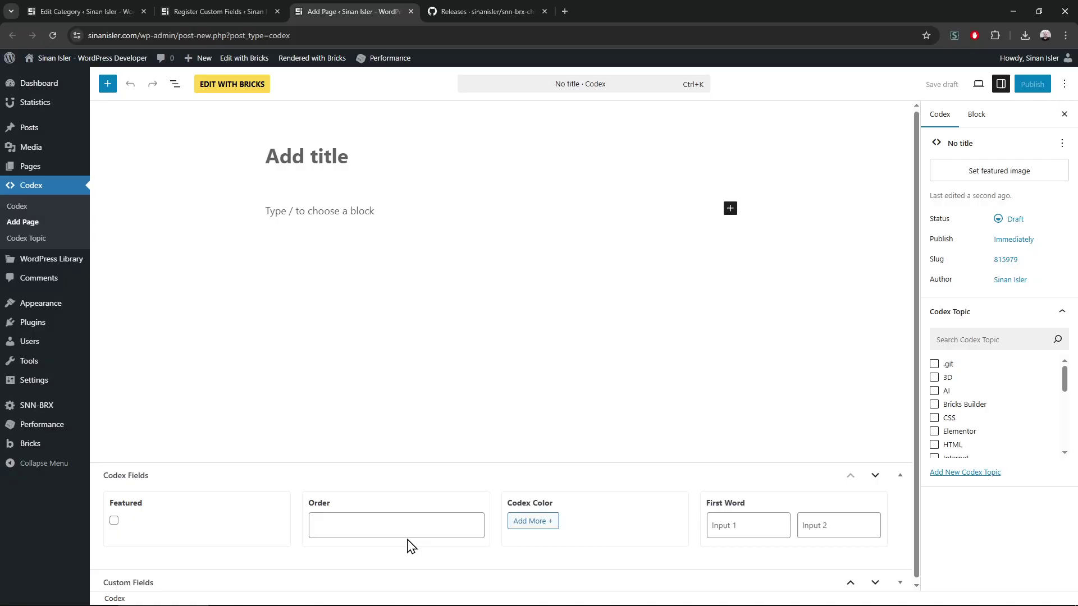
Try First Word's two inputs, then open a new tab to learnwp.cc/wp-admin
{"action": "left_click", "coordinate": [770, 523]}
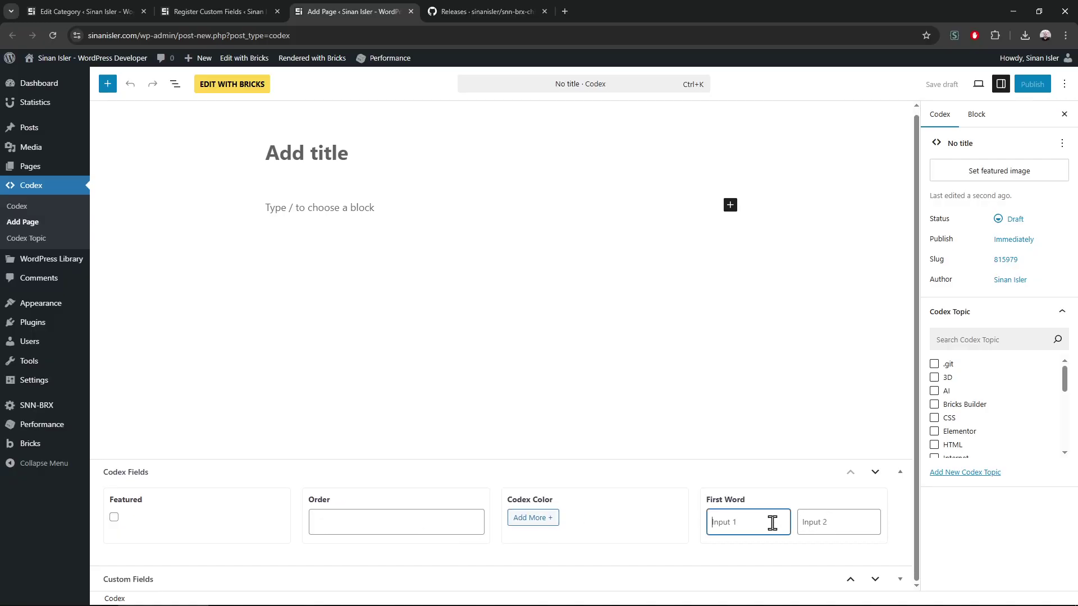
{"action": "left_click", "coordinate": [814, 523]}
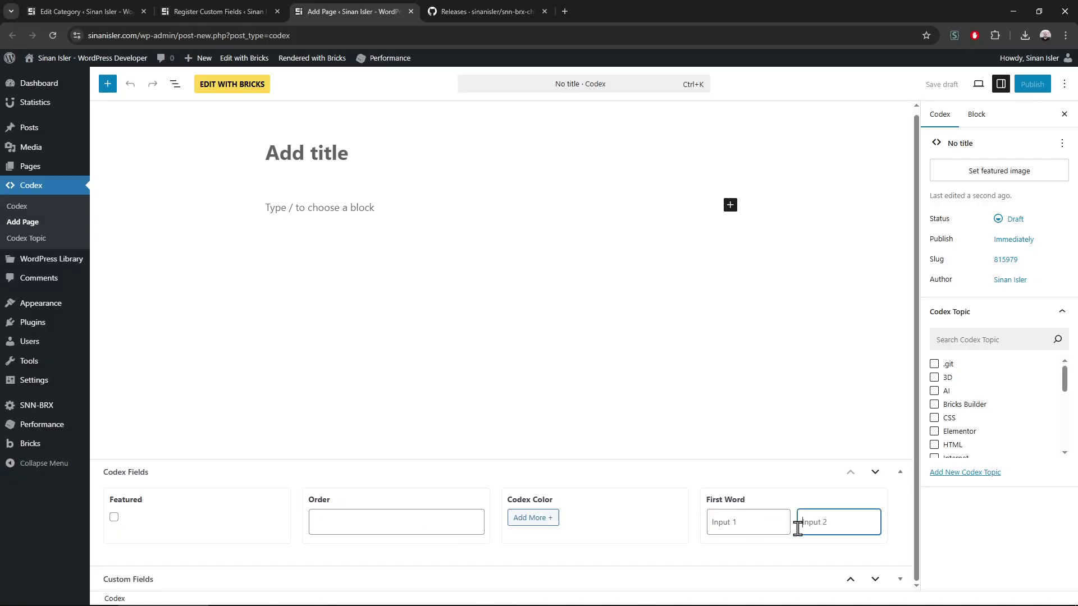
{"action": "left_click", "coordinate": [761, 546]}
{"action": "left_click", "coordinate": [733, 515]}
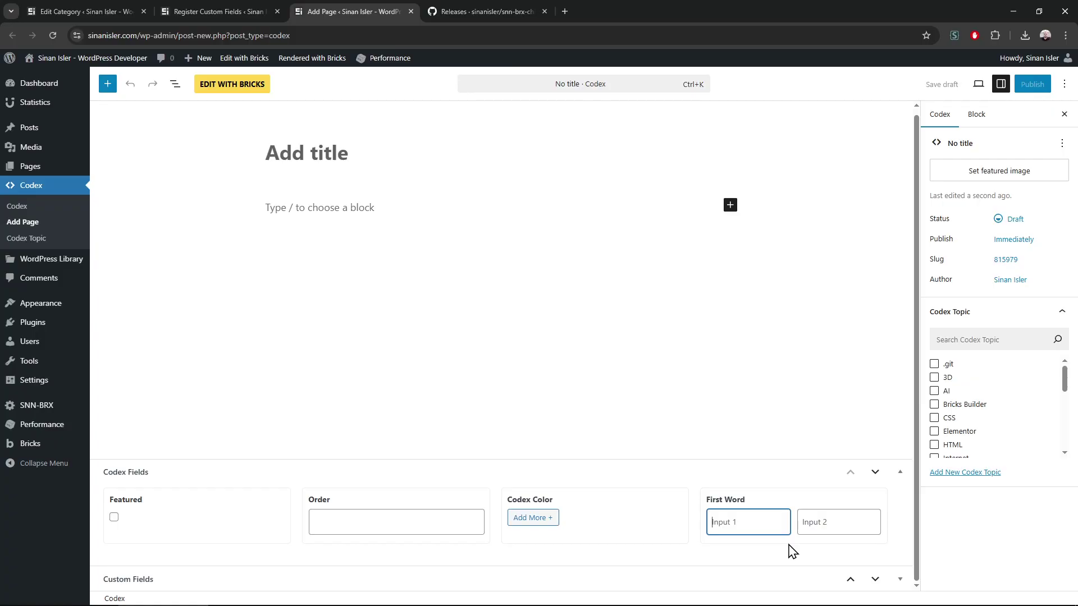
{"action": "key", "text": "ctrl+t"}
{"action": "type", "text": "learnwp.cc"}
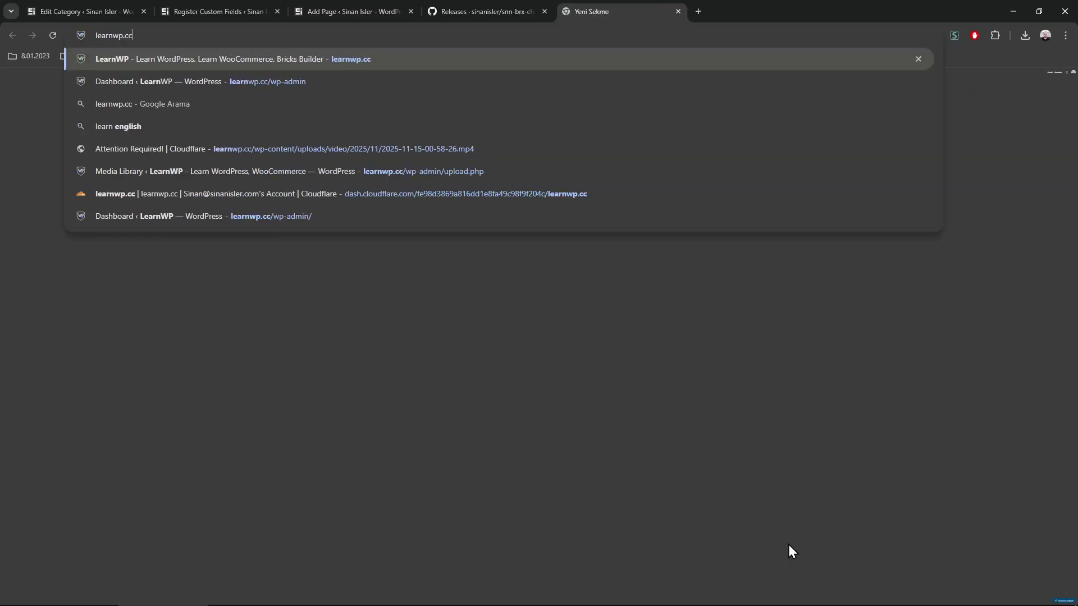
{"action": "type", "text": "/wp-admin/"}
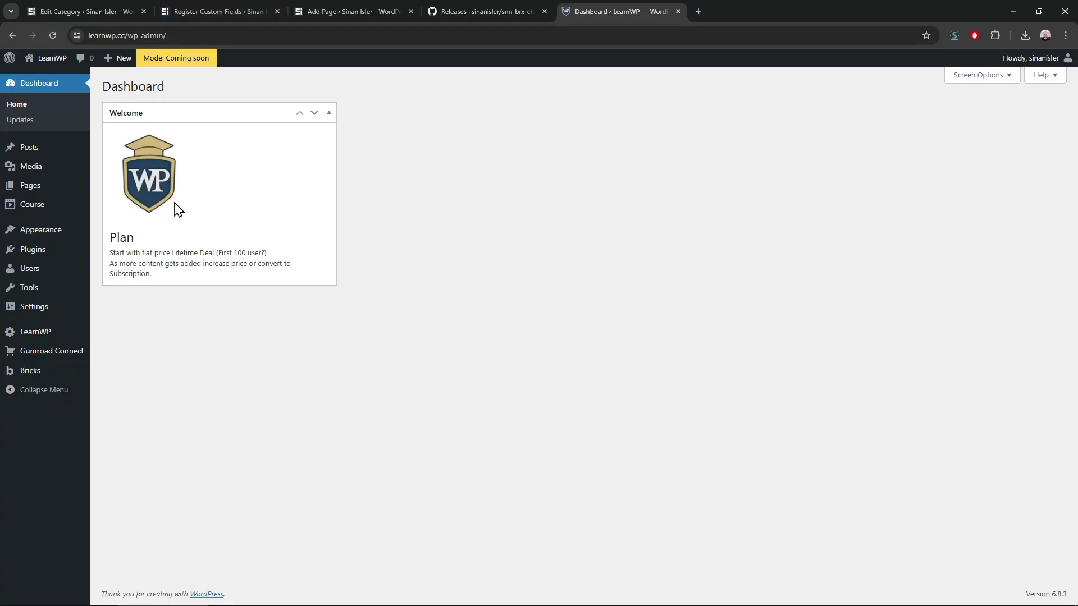
Add two empty chapter rows to the new course draft, then go to the Course list
{"action": "mouse_move", "coordinate": [67, 212]}
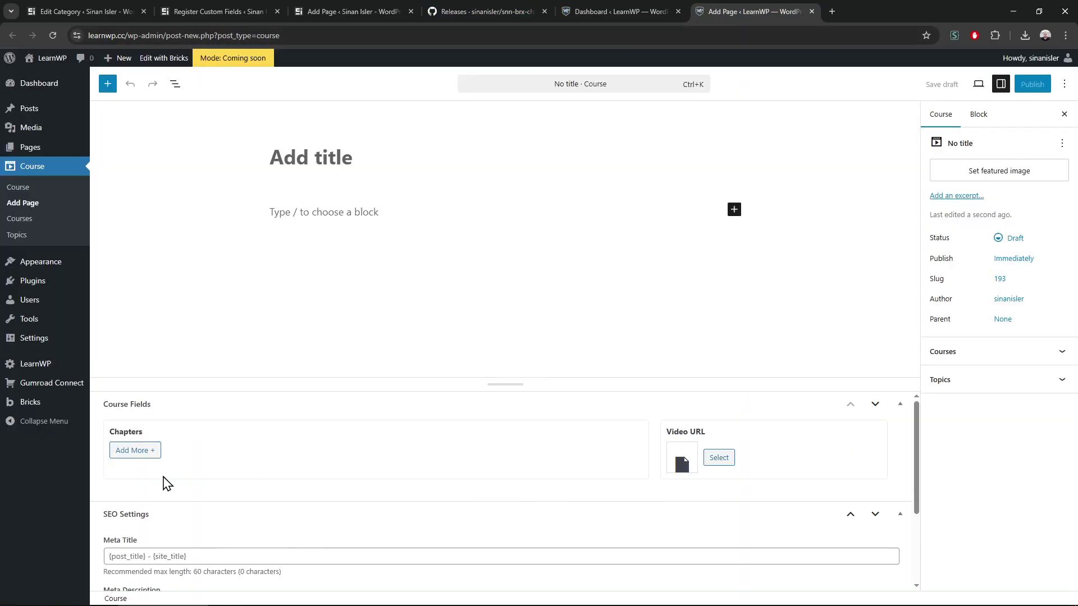
{"action": "left_click", "coordinate": [140, 450]}
{"action": "left_click", "coordinate": [143, 486]}
{"action": "left_click", "coordinate": [197, 459]}
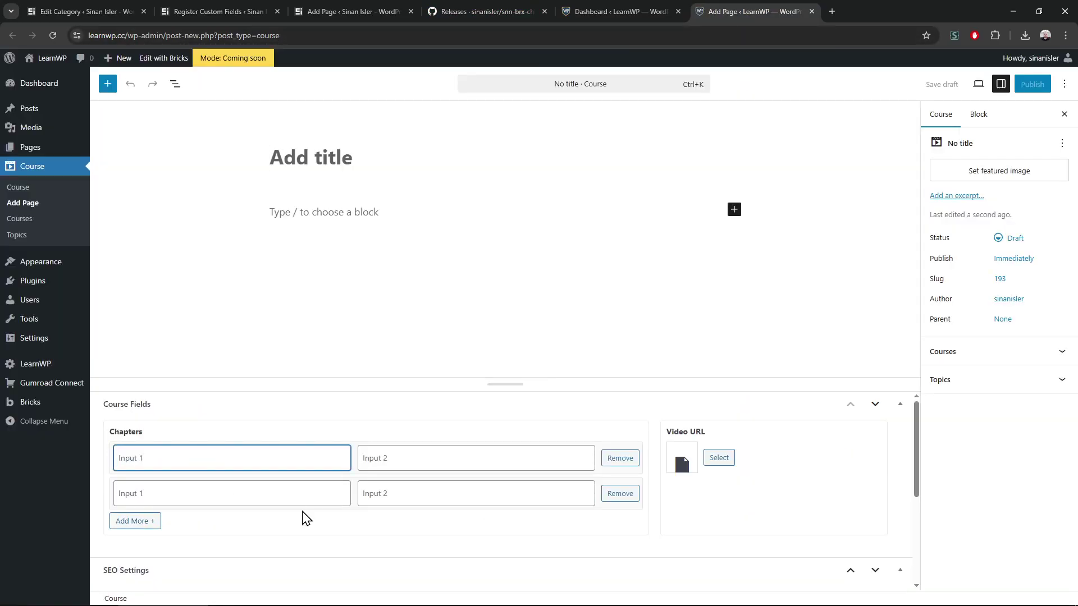
{"action": "left_click", "coordinate": [34, 168]}
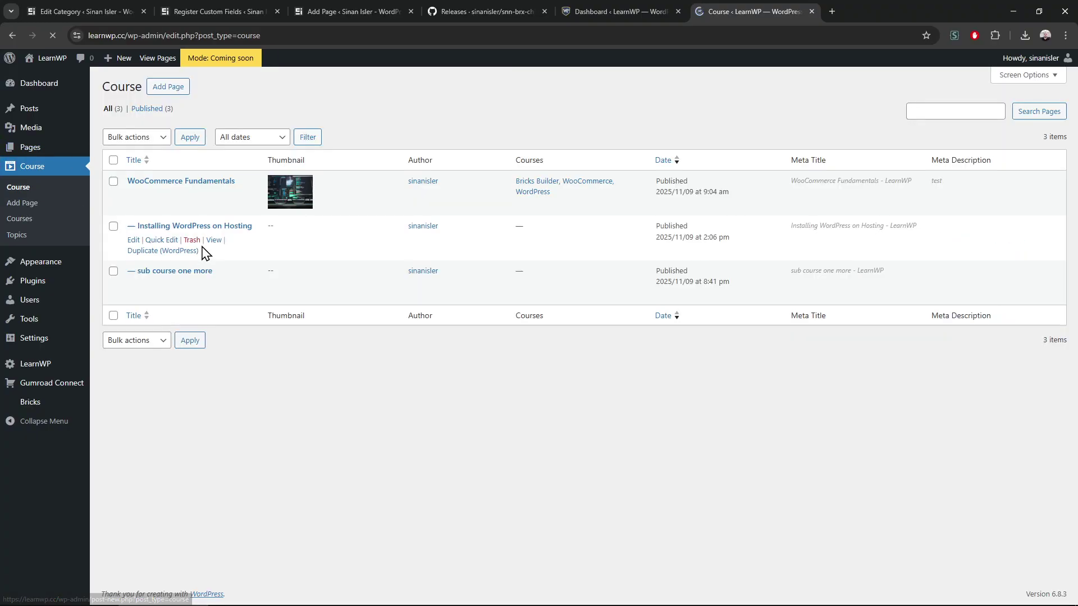
Open WooCommerce Fundamentals for editing and play its video on the published course page
{"action": "left_click", "coordinate": [181, 181]}
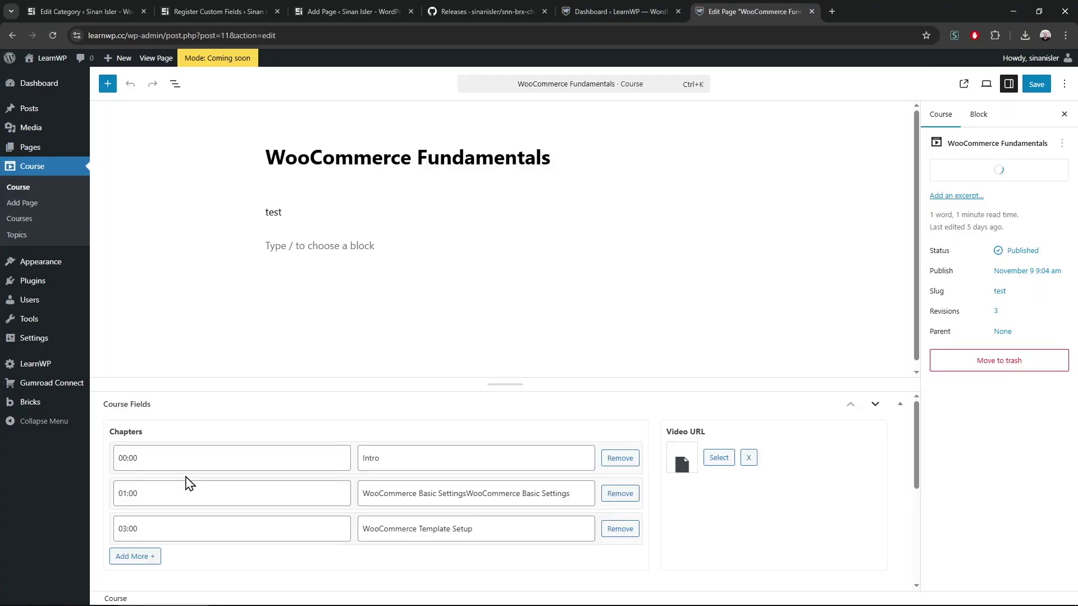
{"action": "triple_click", "coordinate": [176, 458]}
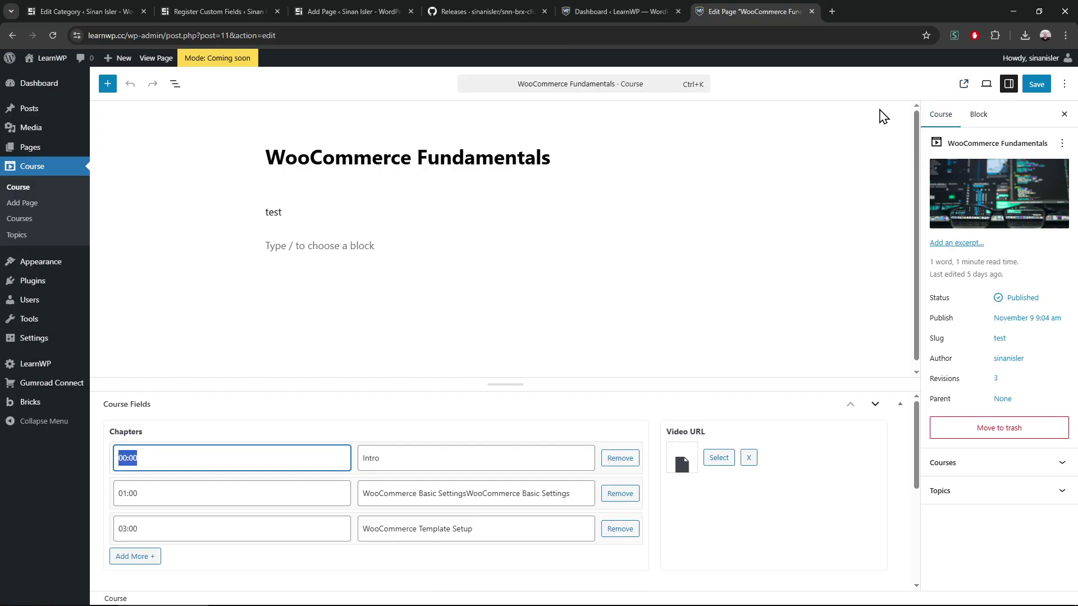
{"action": "left_click", "coordinate": [963, 84]}
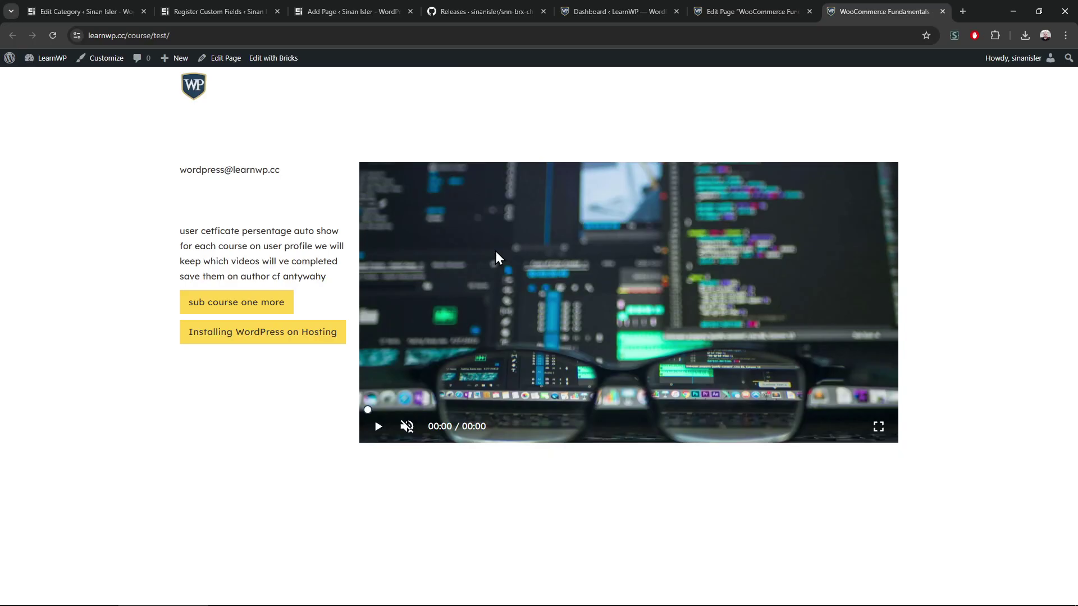
{"action": "left_click", "coordinate": [377, 427]}
{"action": "left_click", "coordinate": [756, 1]}
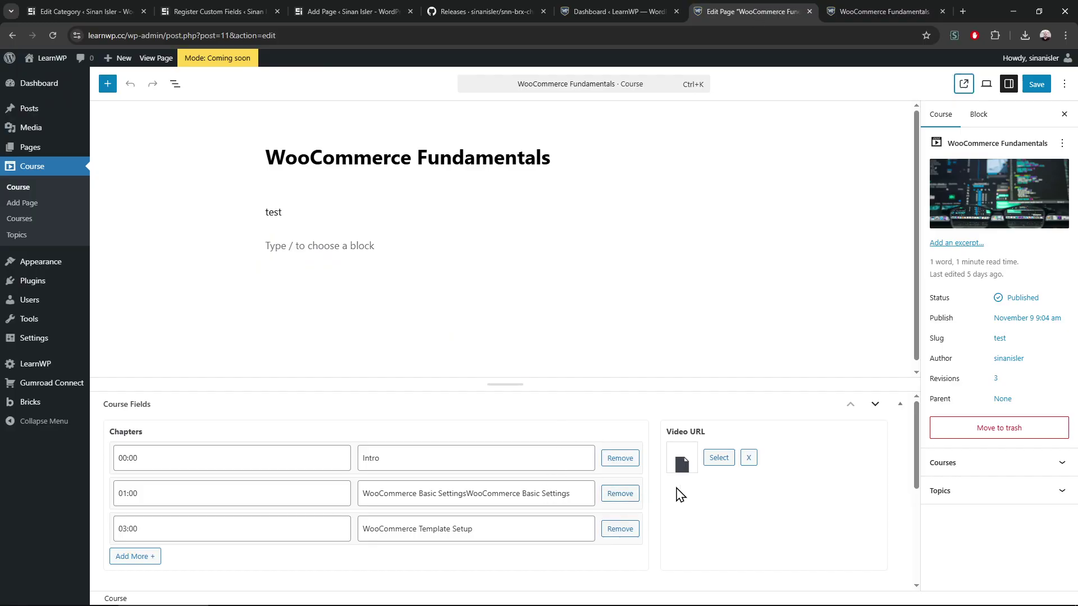
{"action": "left_click", "coordinate": [718, 458]}
{"action": "left_click", "coordinate": [233, 191]}
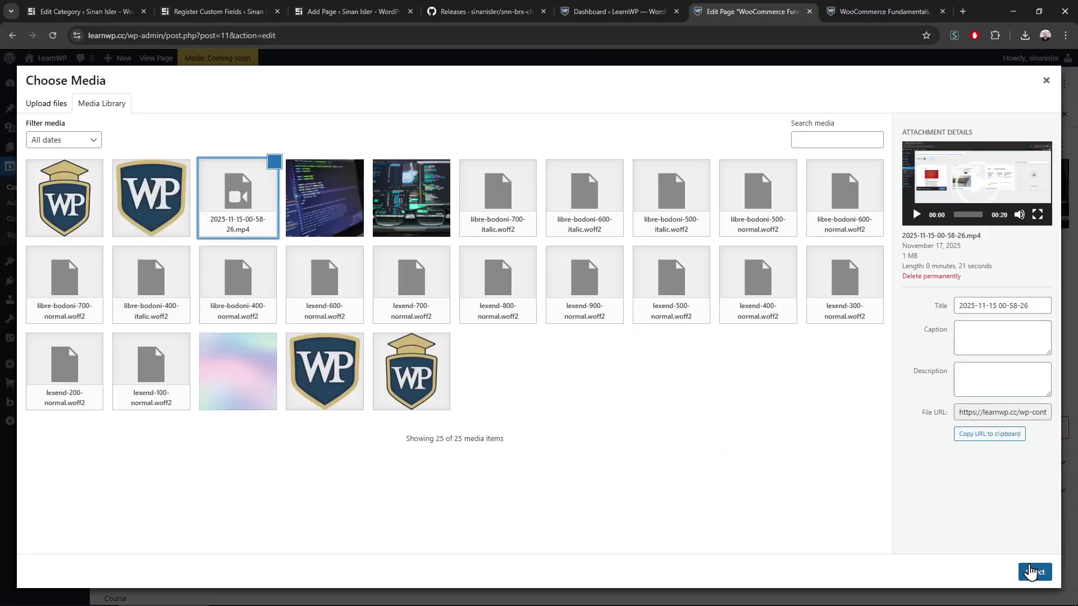
{"action": "left_click", "coordinate": [1033, 571]}
{"action": "left_click", "coordinate": [1036, 84]}
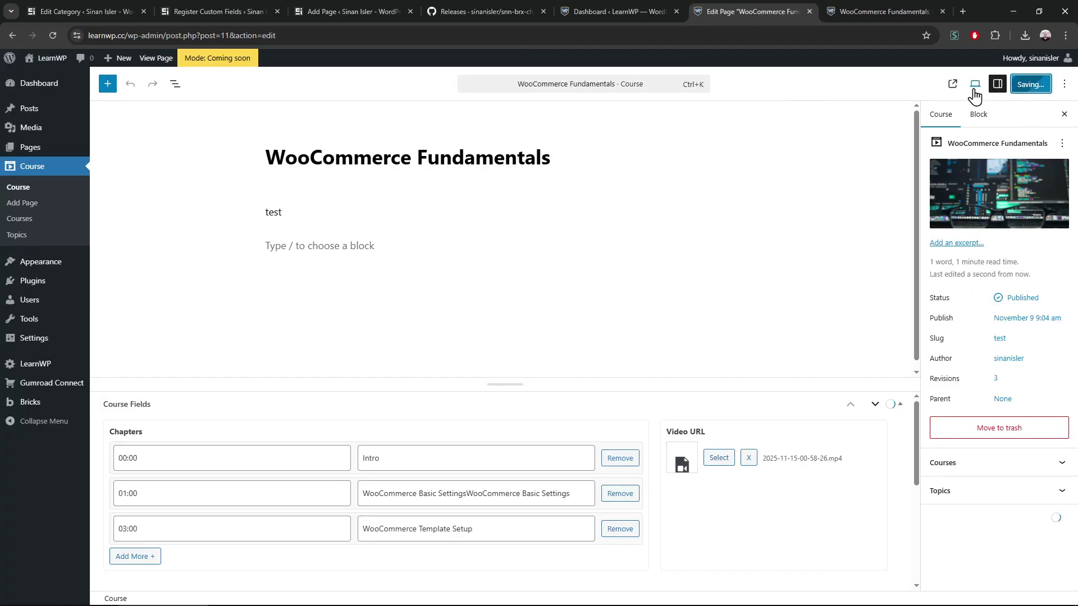
{"action": "left_click", "coordinate": [898, 12]}
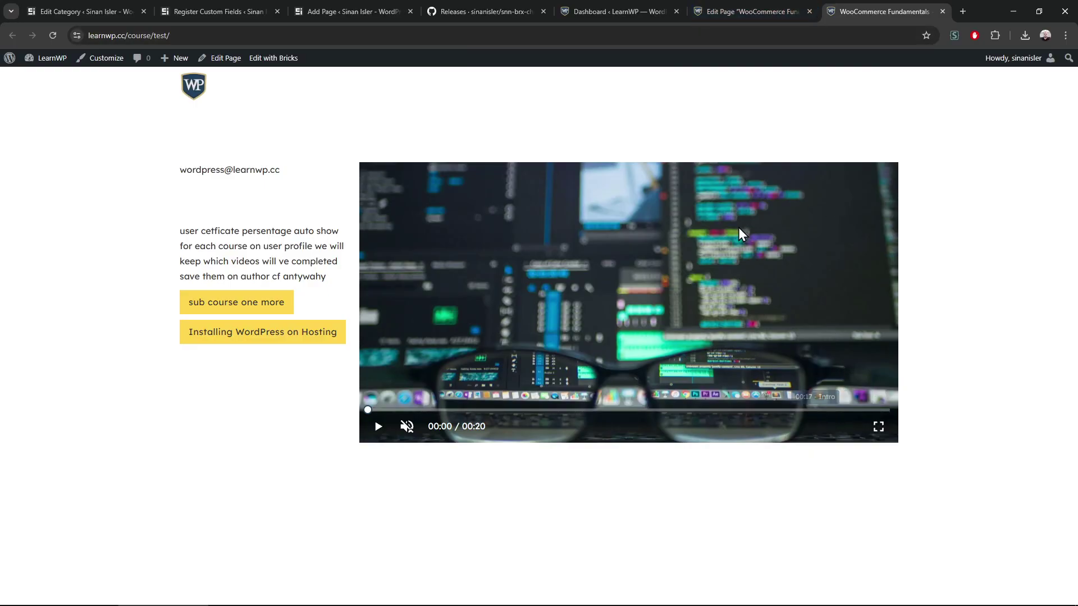
Check the video on the course page and come back to the course editor
{"action": "left_click", "coordinate": [749, 12]}
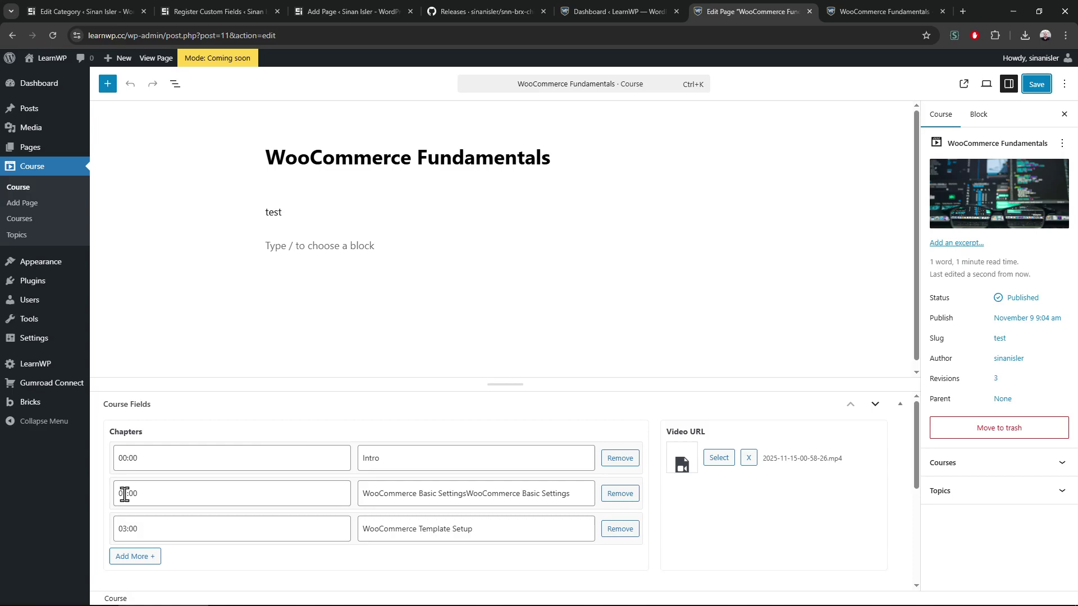
{"action": "left_click", "coordinate": [884, 11]}
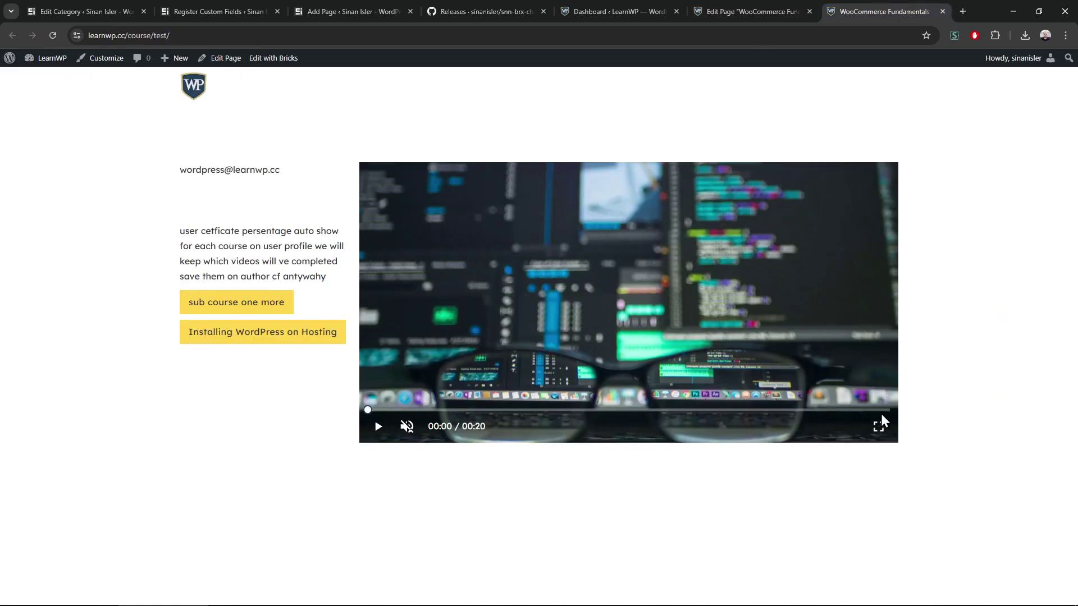
{"action": "left_click", "coordinate": [752, 11]}
Retime the second and third chapters to 00:10 and 00:15 and save the course
{"action": "left_click", "coordinate": [123, 495]}
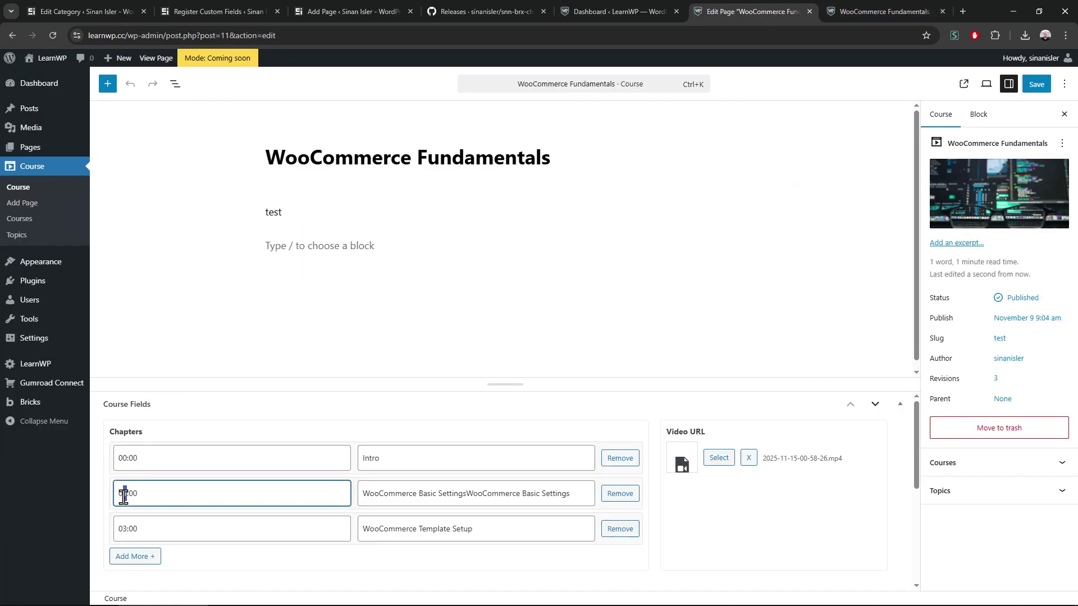
{"action": "type", "text": "0"}
{"action": "left_click", "coordinate": [129, 494]}
{"action": "type", "text": "1"}
{"action": "key", "text": "Delete"}
{"action": "double_click", "coordinate": [132, 528]}
{"action": "type", "text": "15"}
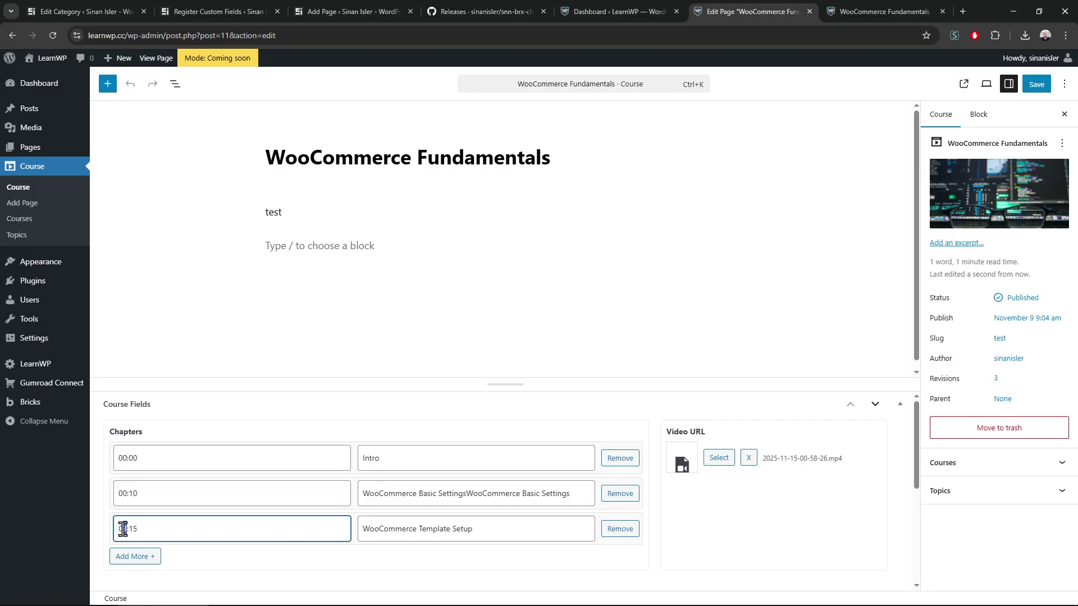
{"action": "left_click", "coordinate": [1036, 85]}
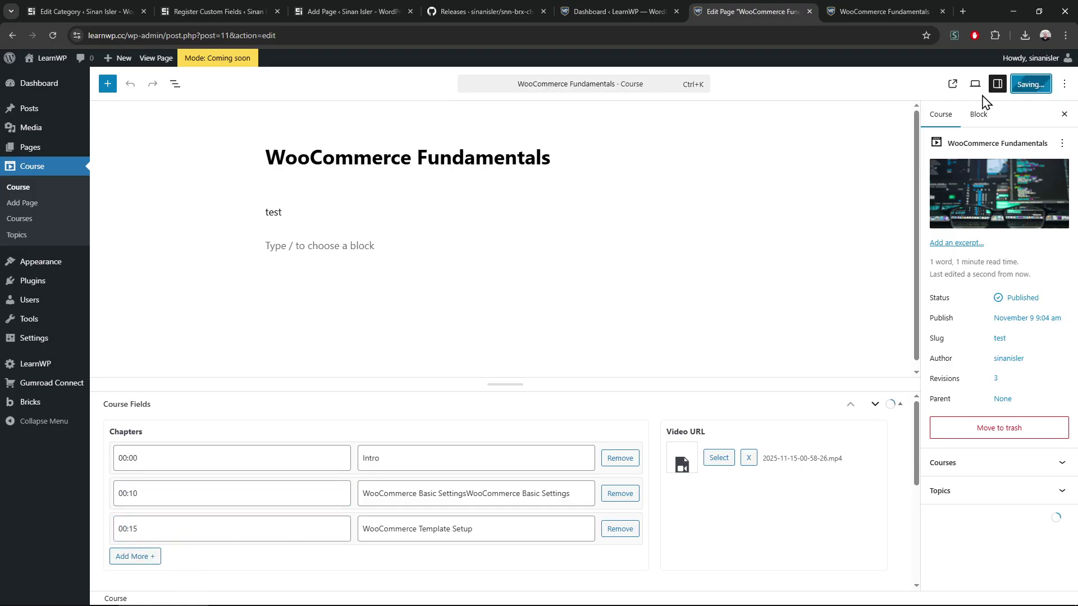
Go to the course page to test the video's chapter markers
{"action": "left_click", "coordinate": [893, 8]}
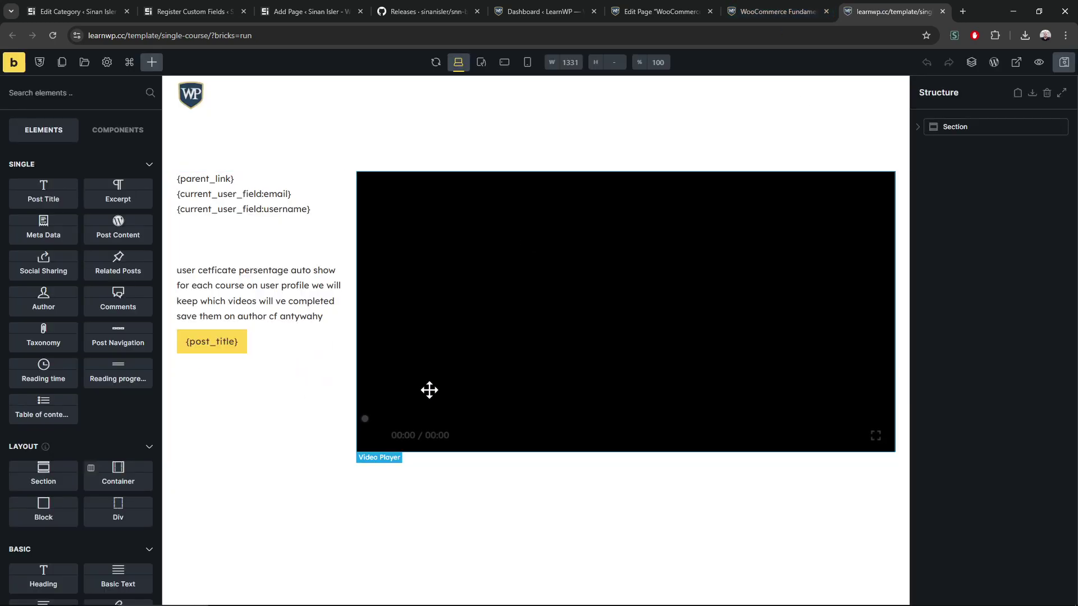
Select the Video Player and scroll its settings to the Enable Chapter Looping explanation
{"action": "left_click", "coordinate": [486, 412]}
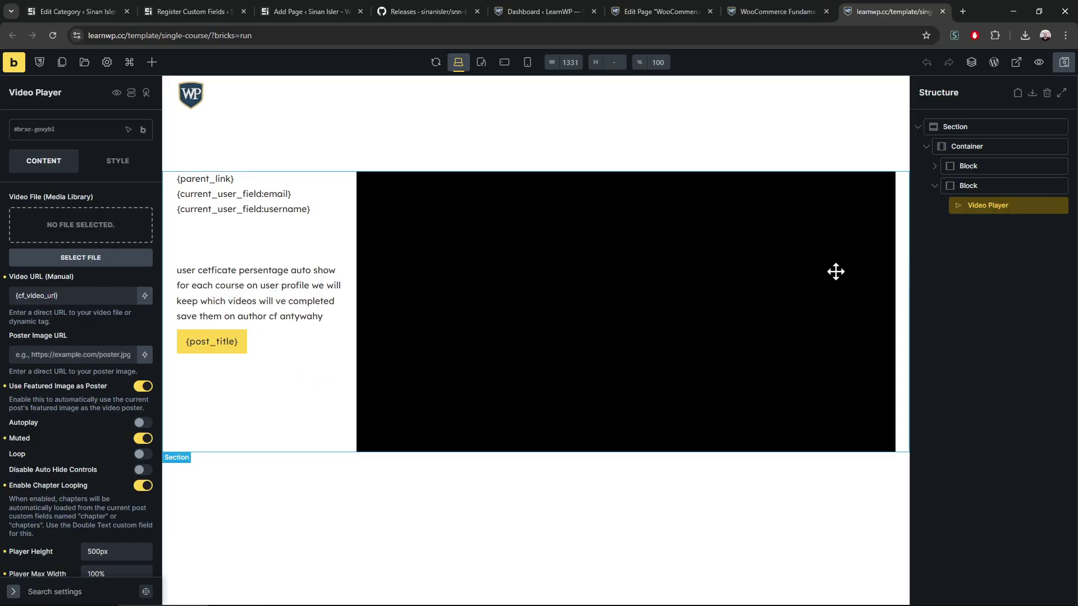
{"action": "scroll", "coordinate": [113, 501], "scroll_direction": "down", "scroll_amount": 2}
{"action": "scroll", "coordinate": [113, 500], "scroll_direction": "down", "scroll_amount": 2}
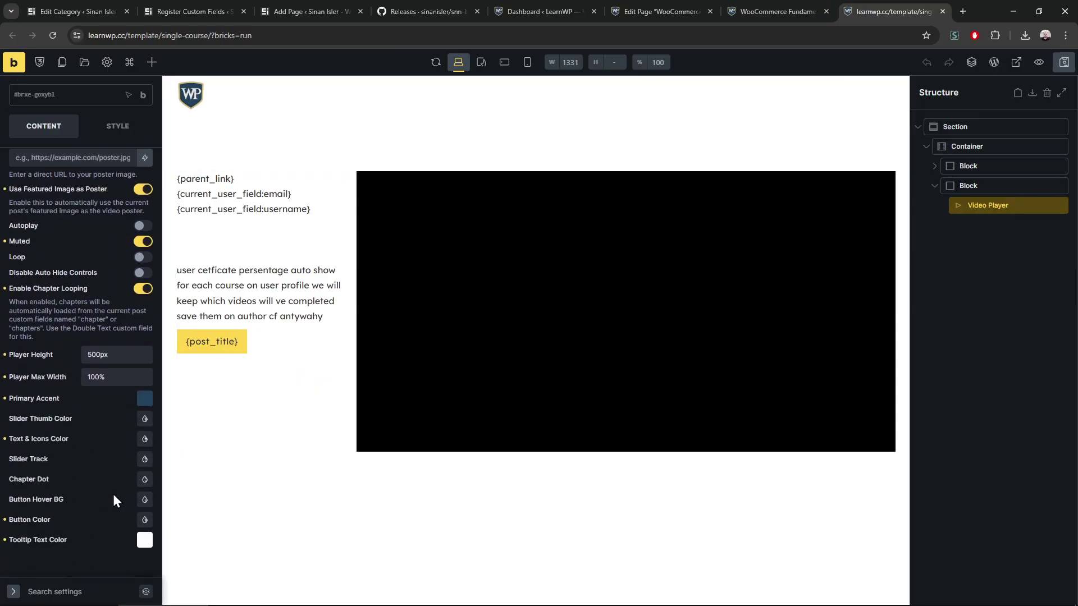
{"action": "triple_click", "coordinate": [54, 312]}
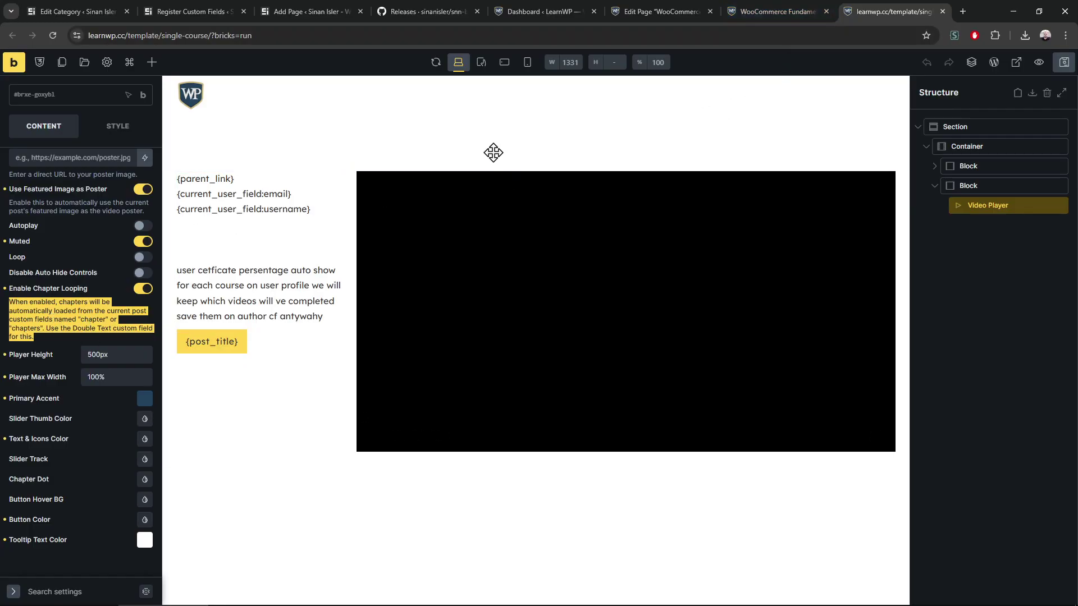
Compare with the course page video and the course's chapter fields, then return to the template
{"action": "left_click", "coordinate": [796, 3]}
{"action": "left_click", "coordinate": [683, 2]}
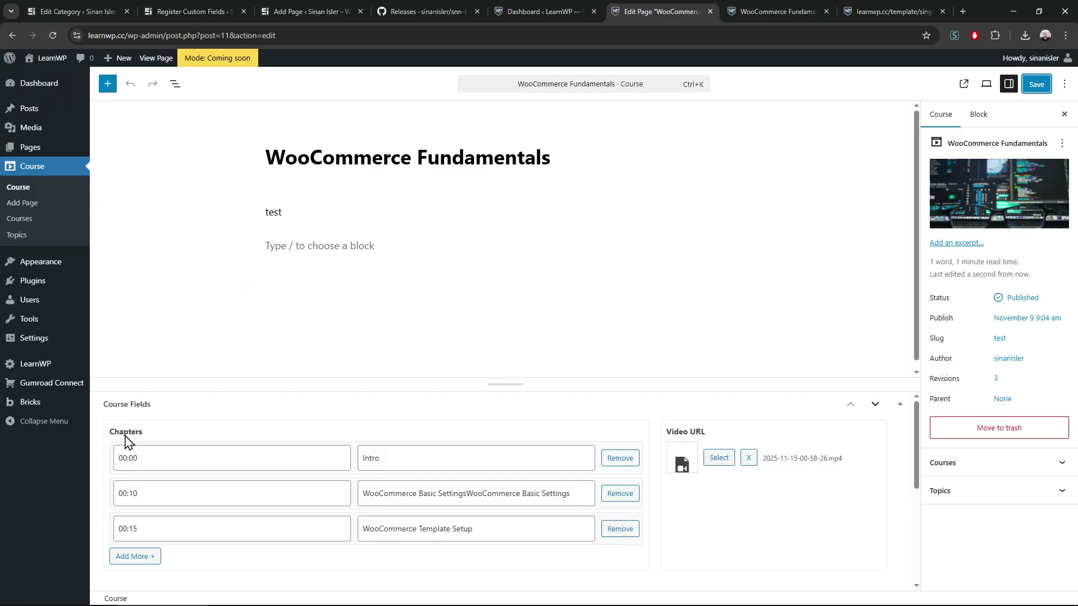
{"action": "left_click", "coordinate": [892, 10]}
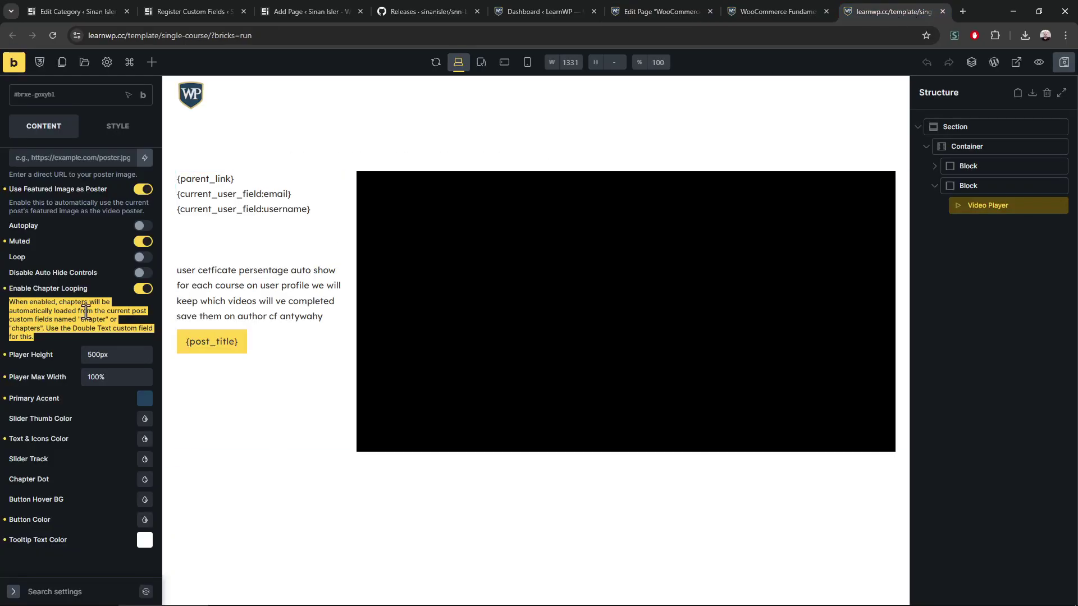
Point out the 'chapters' field name in the looping explanation, then preview markers on the course page
{"action": "triple_click", "coordinate": [91, 330]}
{"action": "left_click", "coordinate": [89, 326]}
{"action": "double_click", "coordinate": [91, 320]}
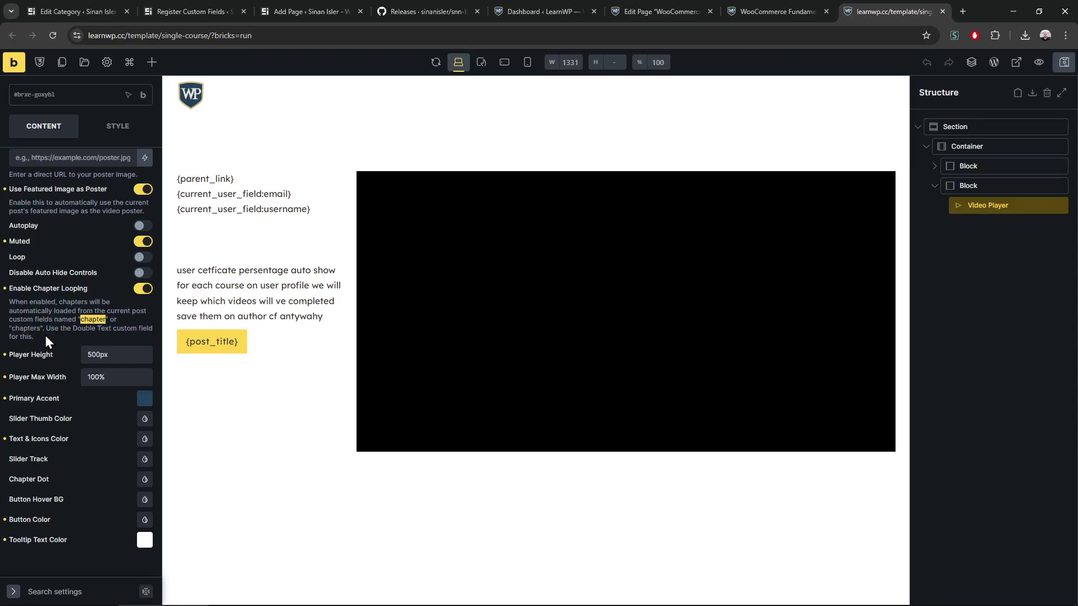
{"action": "left_click", "coordinate": [28, 328]}
{"action": "double_click", "coordinate": [29, 328]}
{"action": "left_click", "coordinate": [777, 12]}
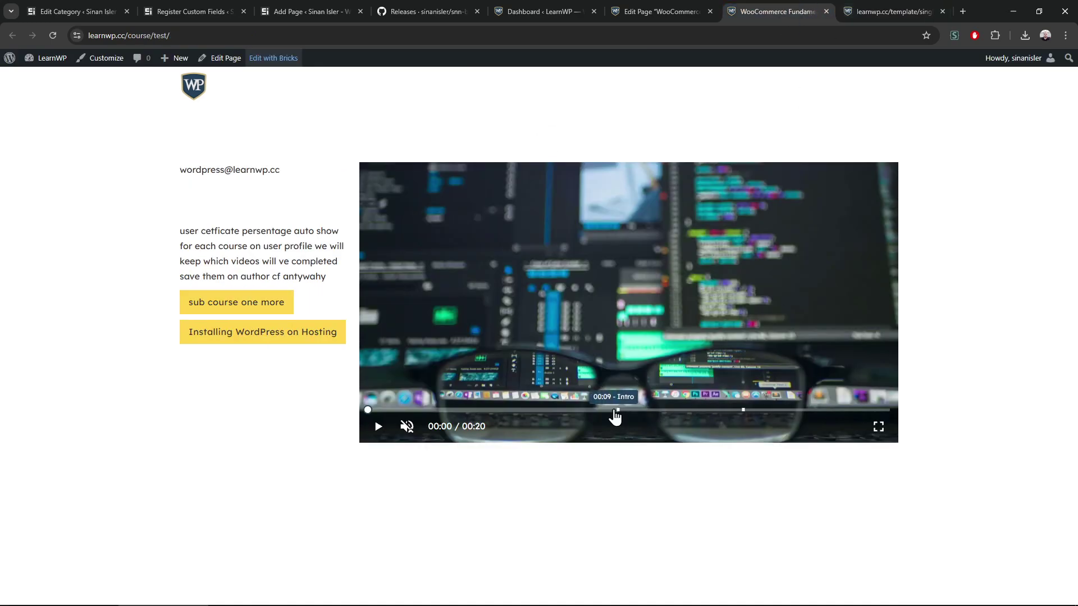
Scroll the v0.263 release notes and highlight the CN, DE and TR translation entries
{"action": "left_click", "coordinate": [427, 12]}
{"action": "scroll", "coordinate": [298, 336], "scroll_direction": "down", "scroll_amount": 1}
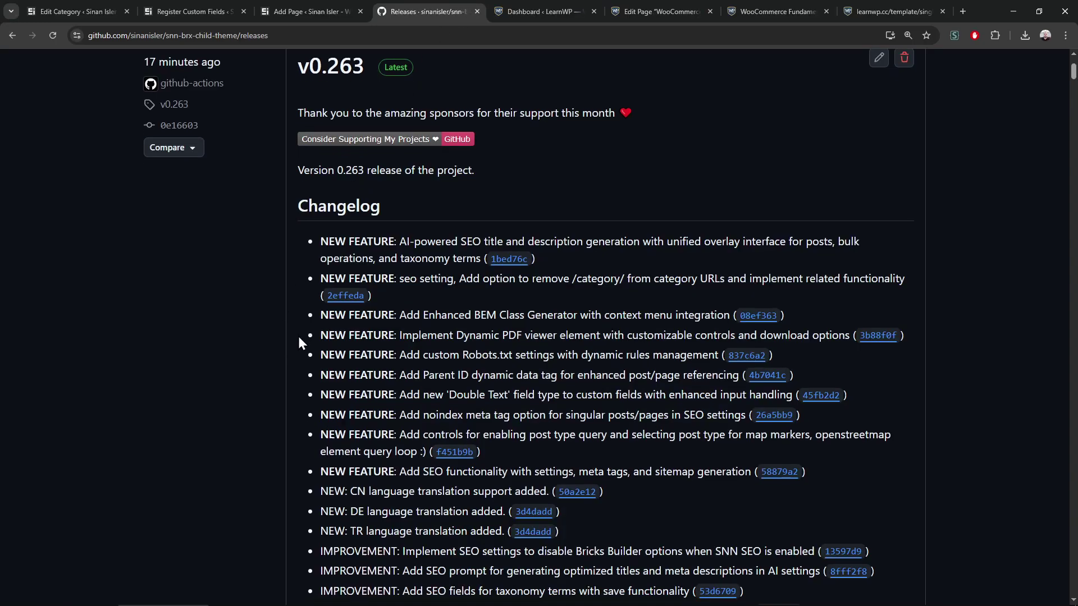
{"action": "scroll", "coordinate": [298, 335], "scroll_direction": "down", "scroll_amount": 2}
{"action": "left_click_drag", "start_coordinate": [352, 387], "coordinate": [512, 429]}
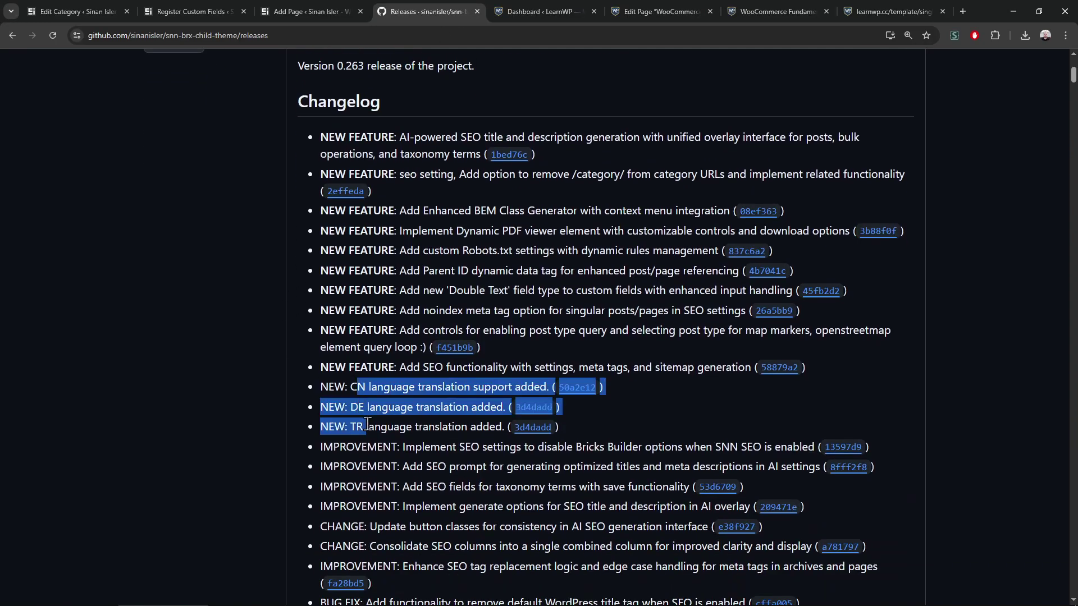
{"action": "left_click", "coordinate": [281, 419]}
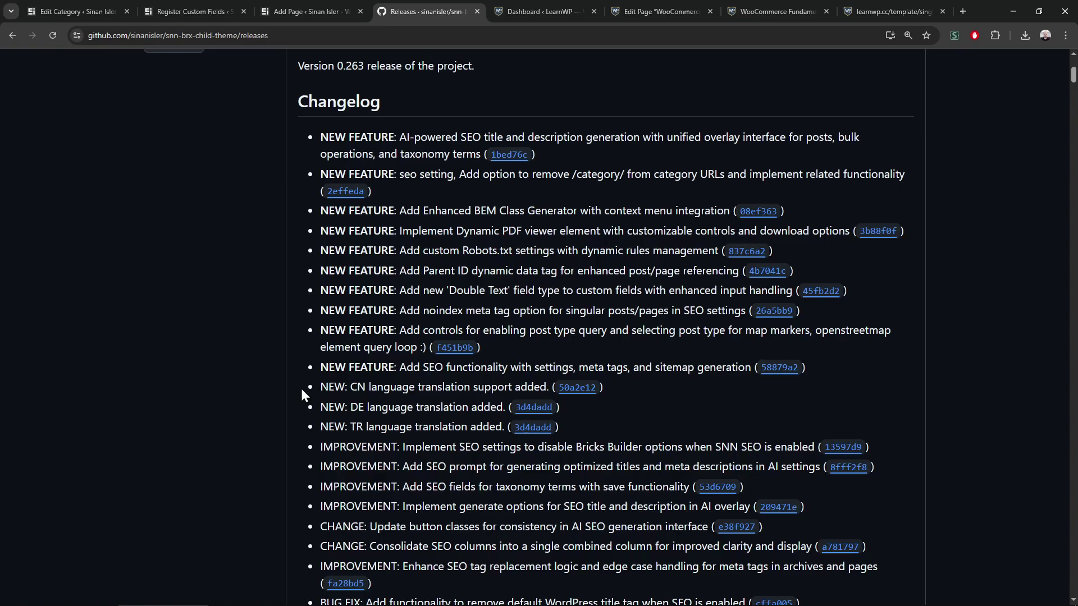
{"action": "scroll", "coordinate": [301, 388], "scroll_direction": "down", "scroll_amount": 1}
{"action": "left_click_drag", "start_coordinate": [357, 390], "coordinate": [374, 430]}
{"action": "left_click", "coordinate": [374, 431]}
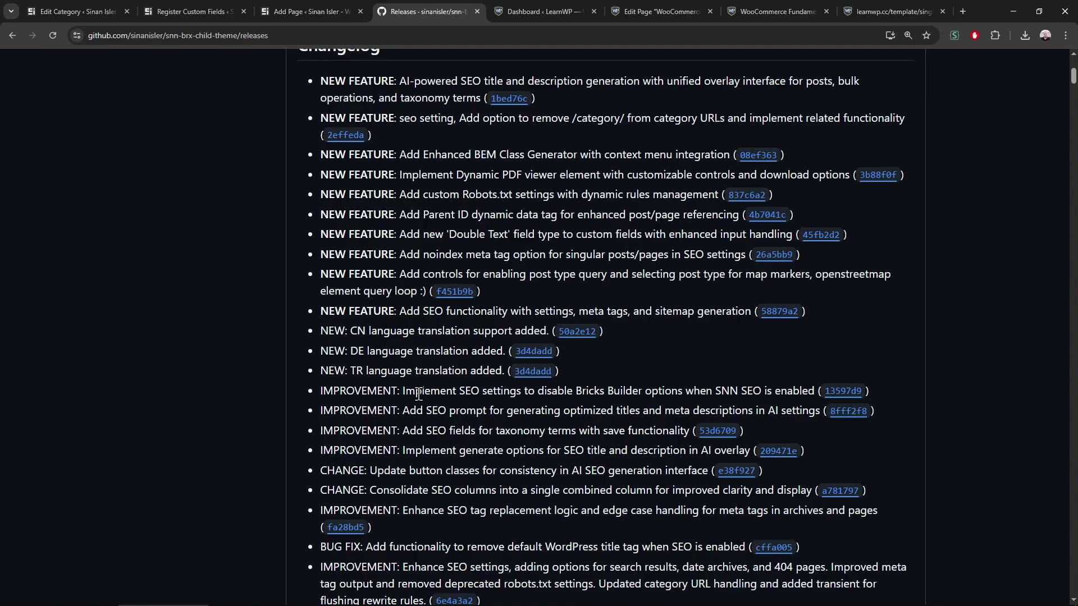
Highlight the Parent ID dynamic tag entry in the changelog
{"action": "scroll", "coordinate": [238, 218], "scroll_direction": "up", "scroll_amount": 6}
{"action": "scroll", "coordinate": [274, 348], "scroll_direction": "down", "scroll_amount": 5}
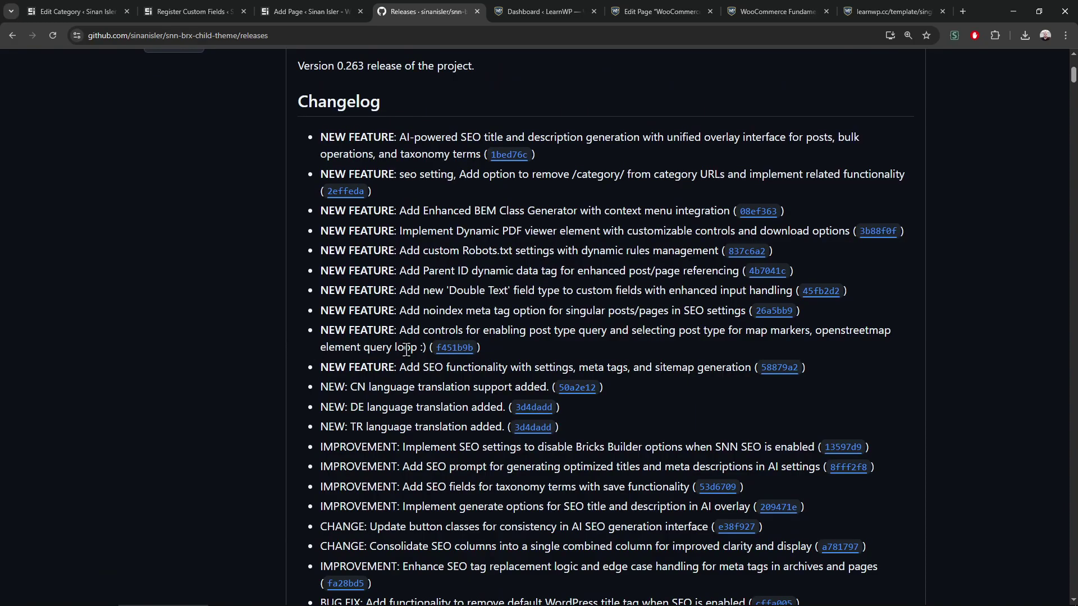
{"action": "left_click_drag", "start_coordinate": [443, 274], "coordinate": [568, 274]}
{"action": "left_click", "coordinate": [573, 289]}
In the single-course template, select the block holding the course buttons and open its query loop
{"action": "left_click", "coordinate": [869, 8]}
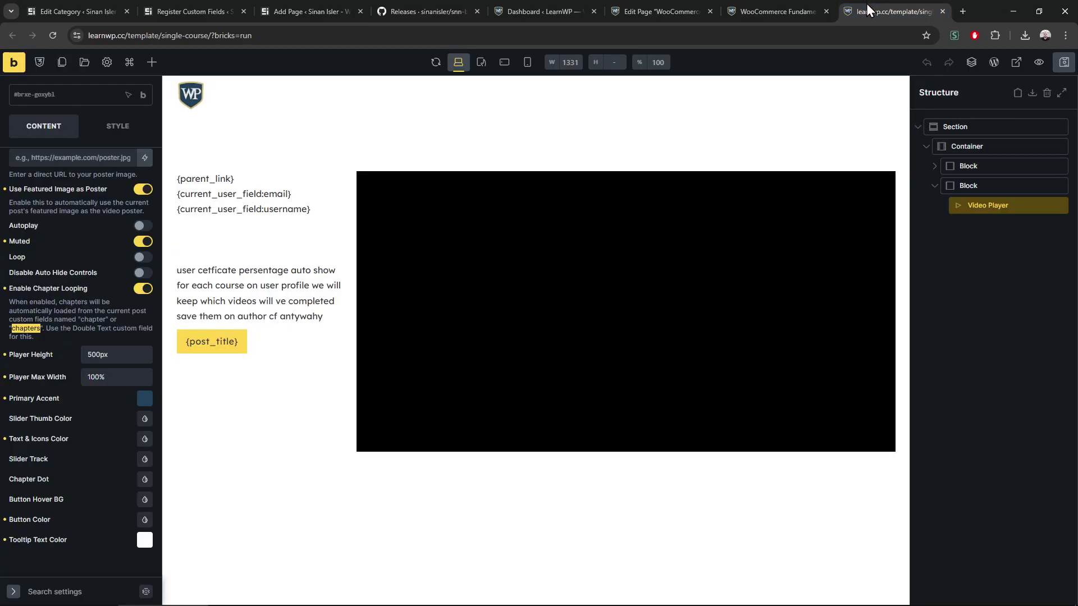
{"action": "left_click", "coordinate": [213, 192]}
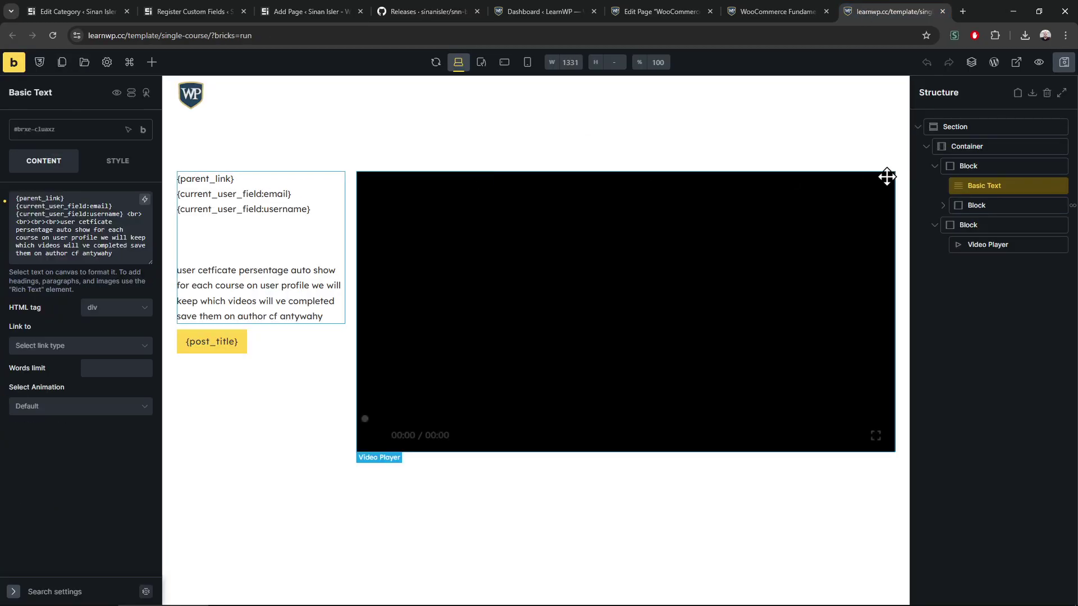
{"action": "left_click", "coordinate": [1008, 207]}
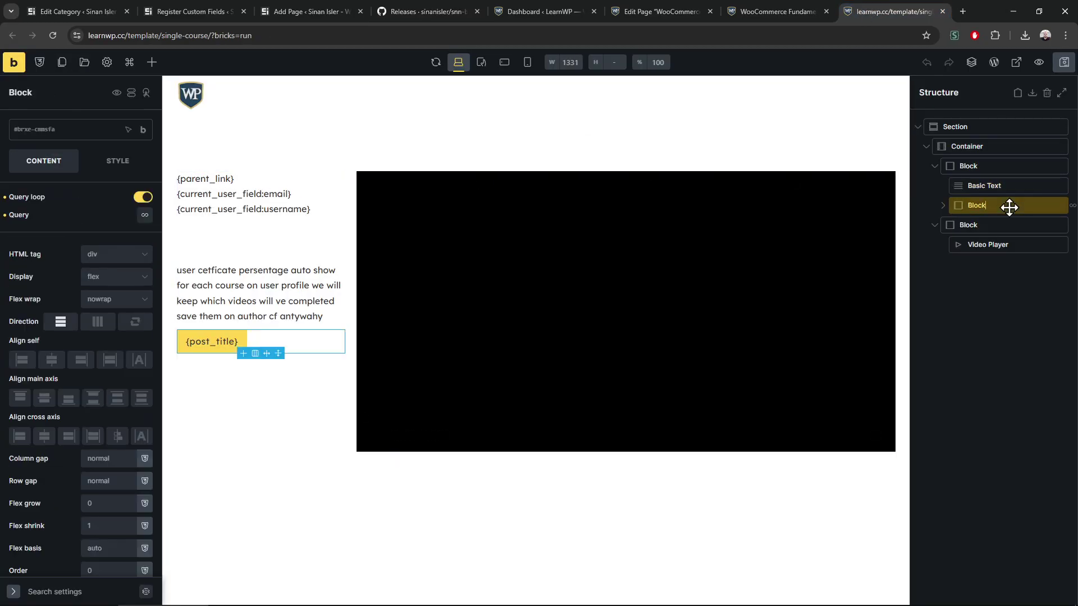
{"action": "left_click", "coordinate": [942, 206]}
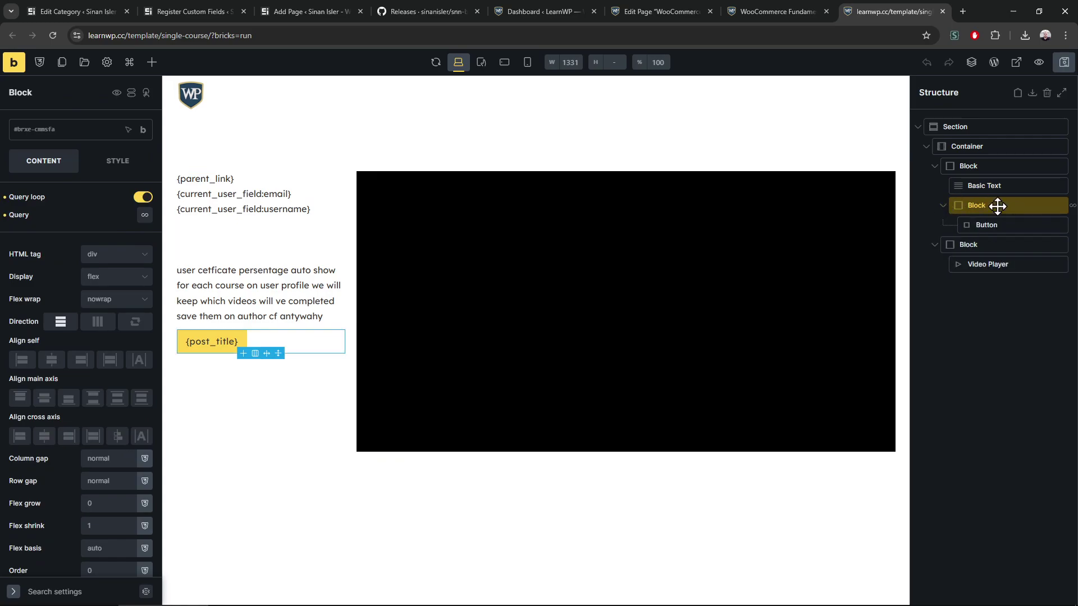
{"action": "left_click", "coordinate": [146, 216]}
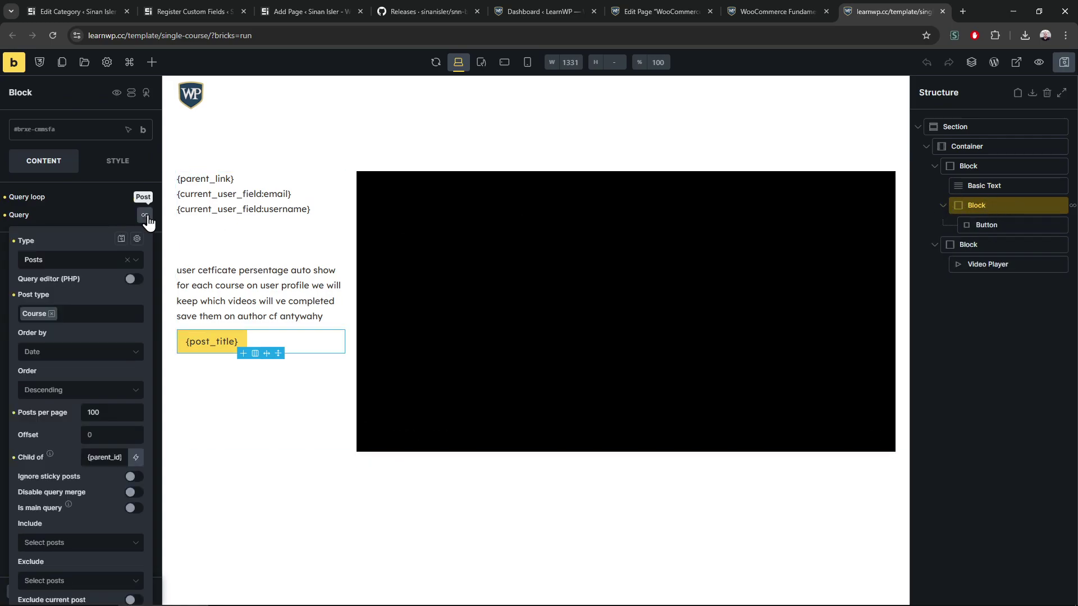
Widen the settings panel and set the query's Child of to {parent_id}, found by searching 'pare'
{"action": "scroll", "coordinate": [99, 414], "scroll_direction": "down", "scroll_amount": 8}
{"action": "scroll", "coordinate": [104, 416], "scroll_direction": "up", "scroll_amount": 4}
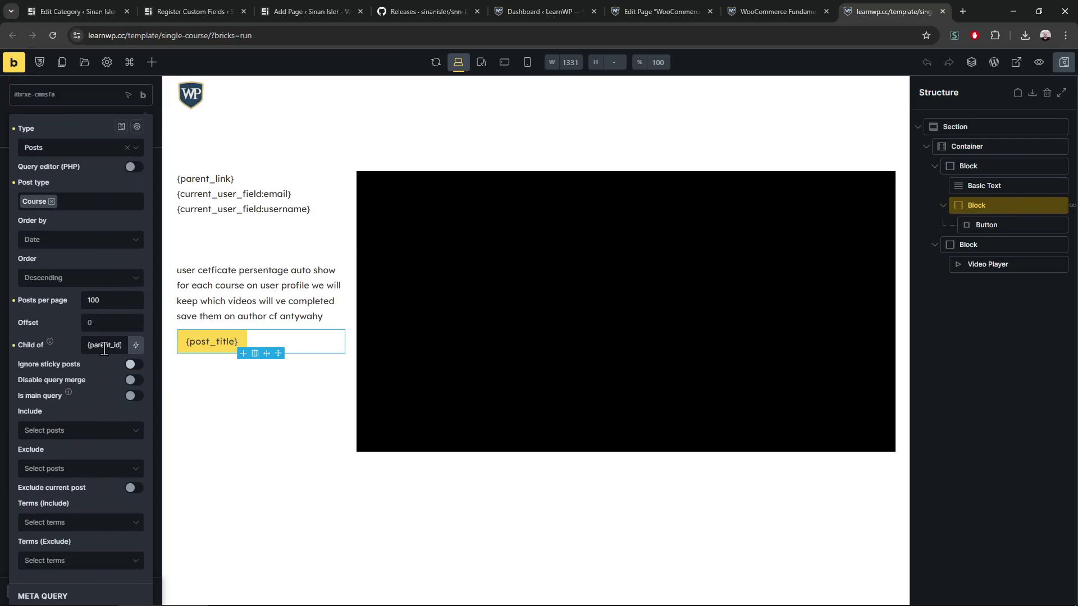
{"action": "left_click_drag", "start_coordinate": [160, 328], "coordinate": [173, 331]}
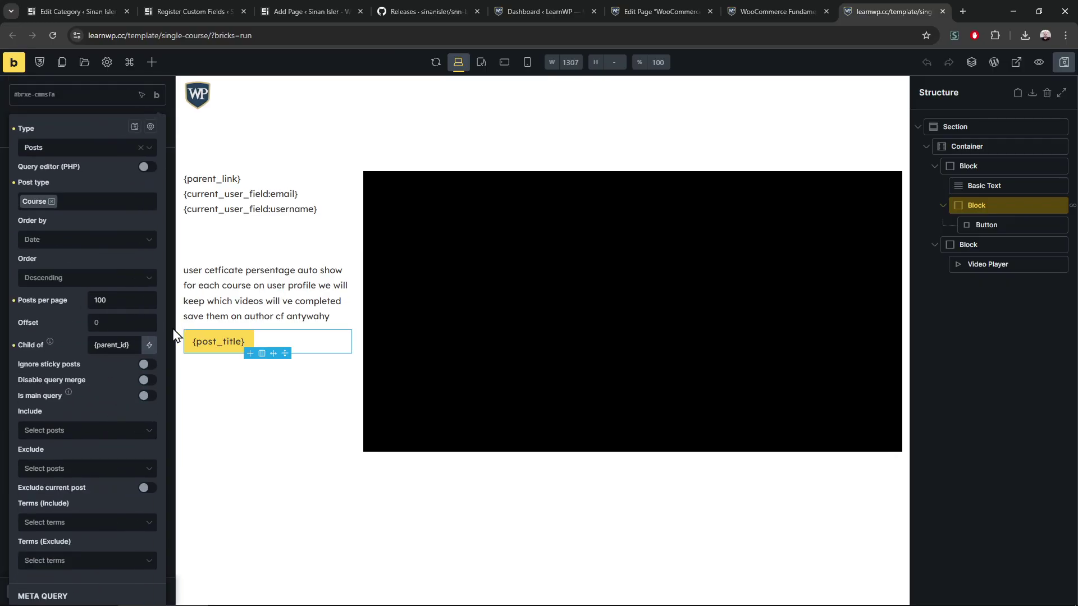
{"action": "scroll", "coordinate": [158, 160], "scroll_direction": "up", "scroll_amount": 3}
{"action": "left_click", "coordinate": [157, 218]}
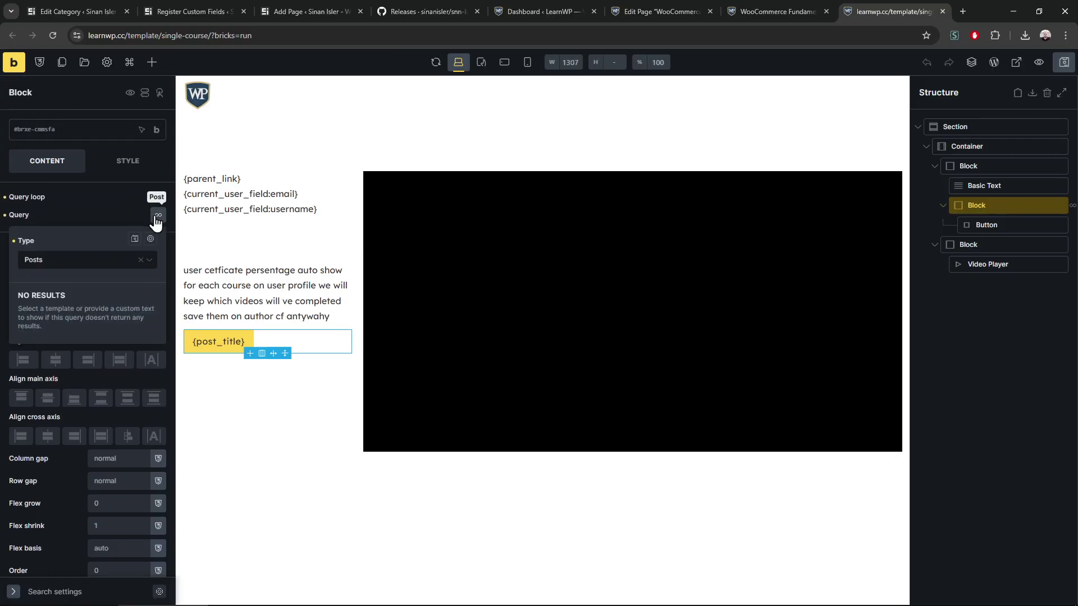
{"action": "scroll", "coordinate": [134, 393], "scroll_direction": "down", "scroll_amount": 2}
{"action": "left_click", "coordinate": [149, 401]}
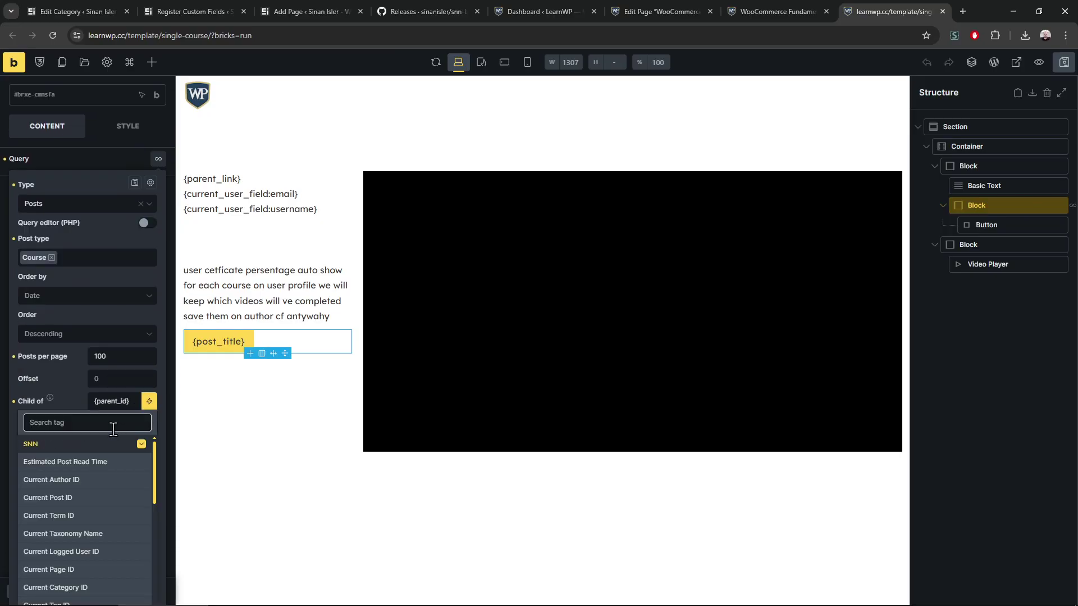
{"action": "type", "text": "parent"}
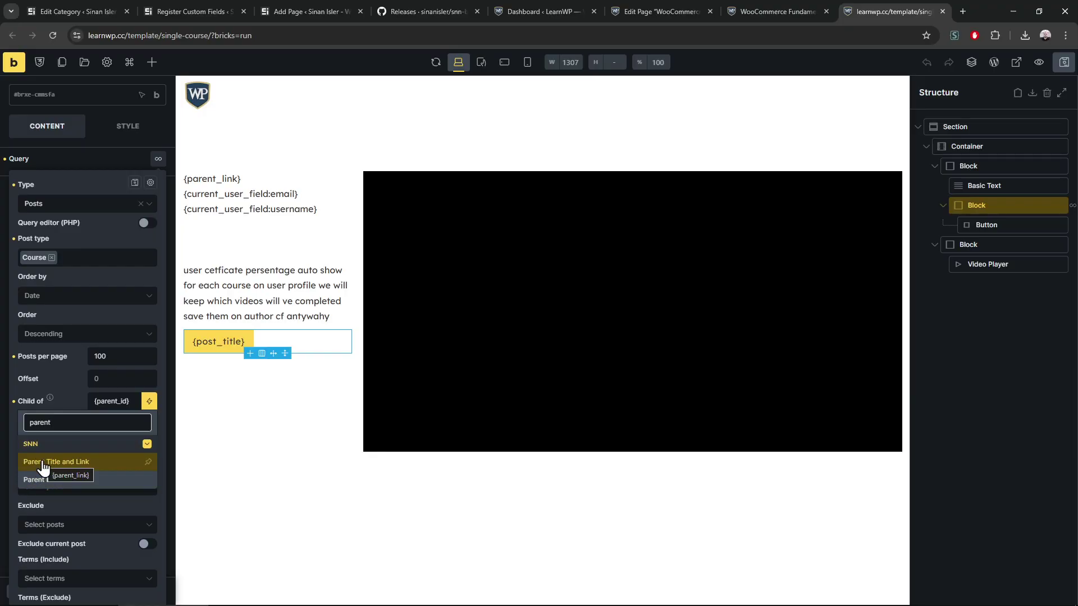
{"action": "left_click", "coordinate": [68, 388]}
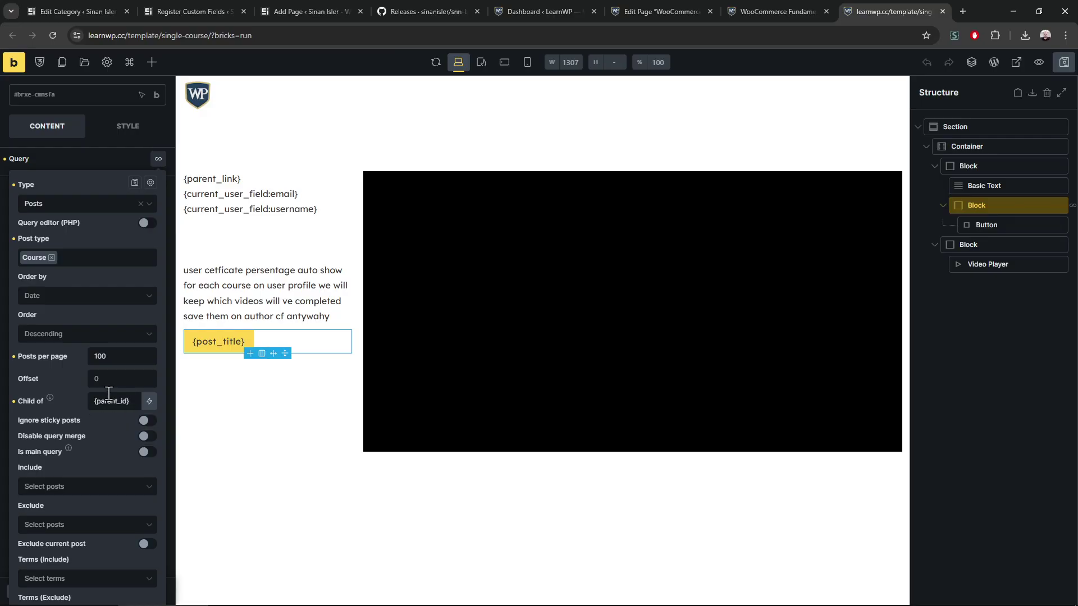
From WooCommerce Fundamentals, open the Installing WordPress on Hosting and sub course one more child courses
{"action": "left_click", "coordinate": [814, 11]}
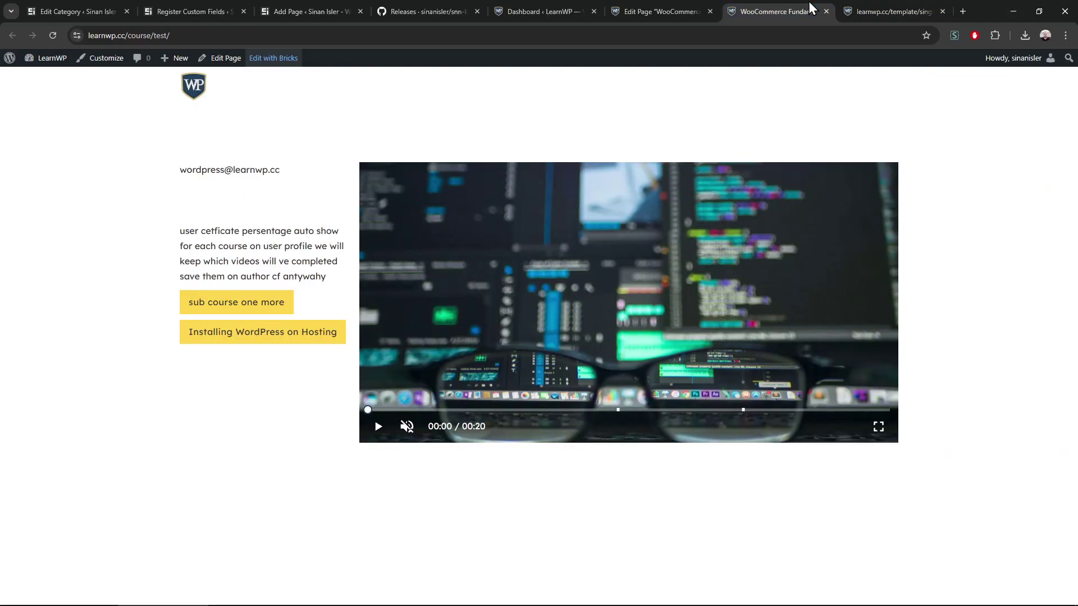
{"action": "left_click", "coordinate": [257, 340]}
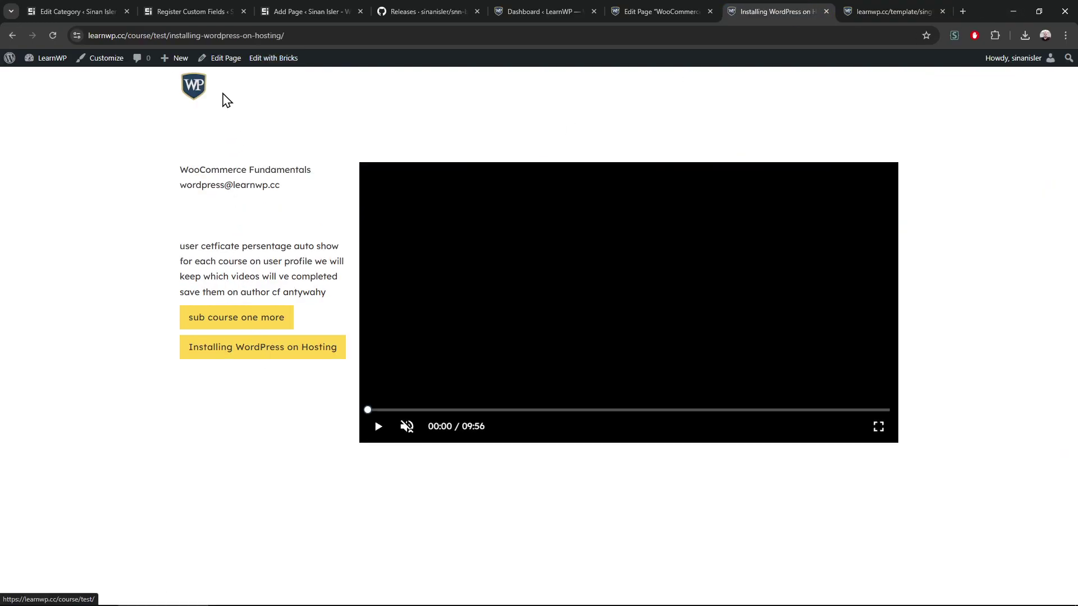
{"action": "left_click", "coordinate": [273, 327]}
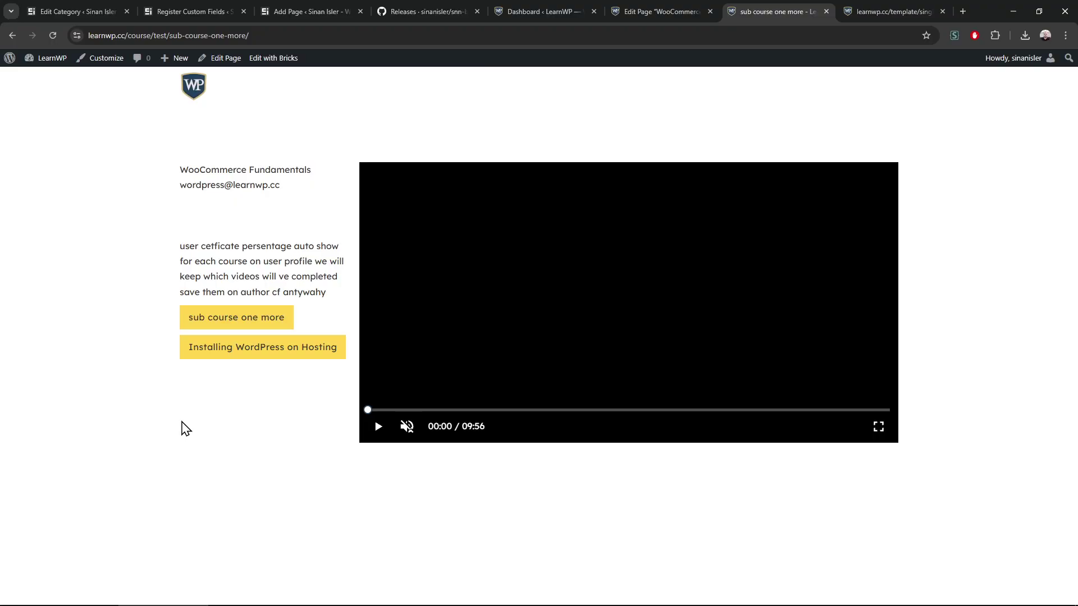
Switch between the template editor and the release changelog, ending on the changelog
{"action": "left_click", "coordinate": [859, 11]}
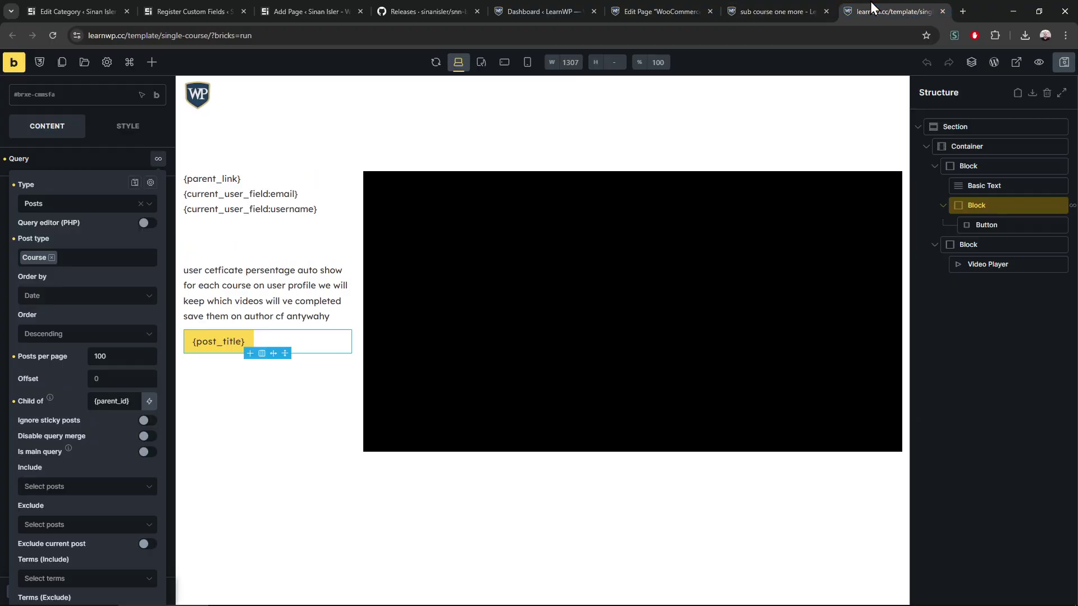
{"action": "left_click", "coordinate": [444, 1]}
{"action": "left_click", "coordinate": [869, 2]}
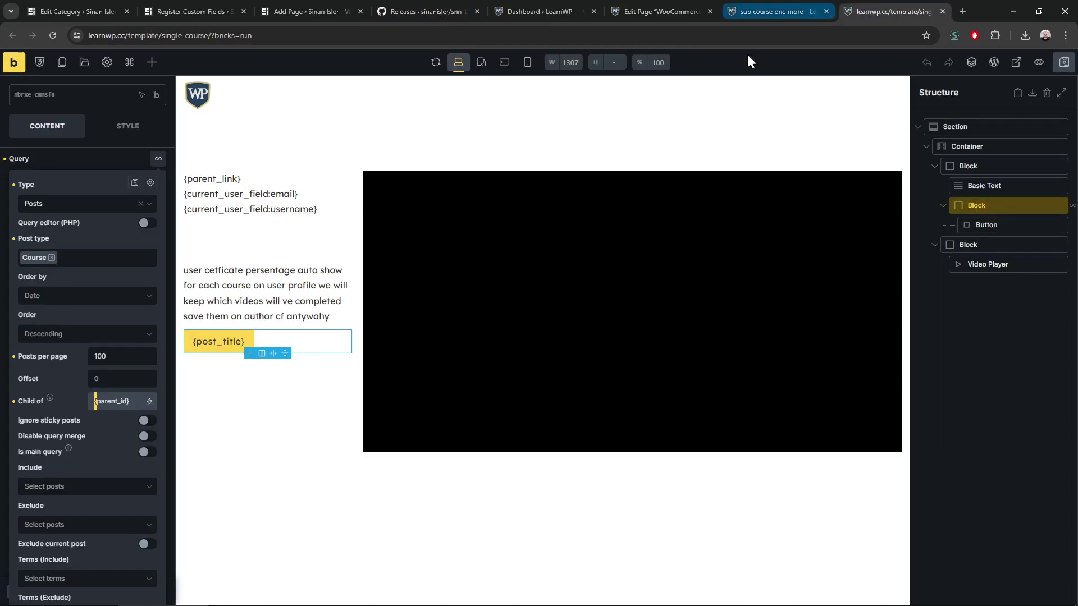
{"action": "left_click", "coordinate": [418, 3]}
{"action": "left_click_drag", "start_coordinate": [399, 251], "coordinate": [387, 486]}
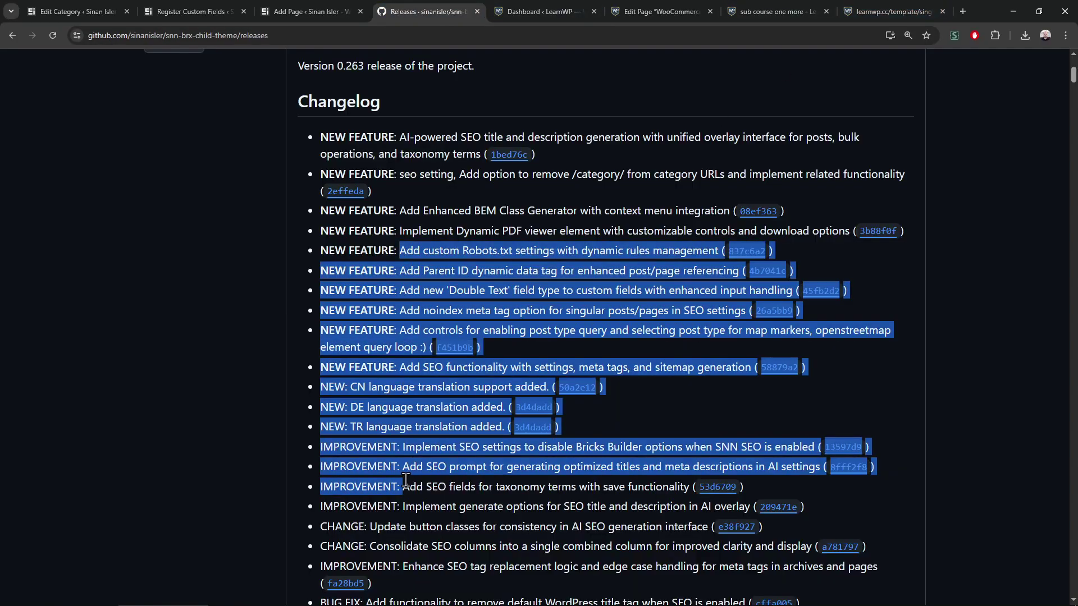
{"action": "left_click", "coordinate": [892, 12]}
{"action": "left_click", "coordinate": [416, 7]}
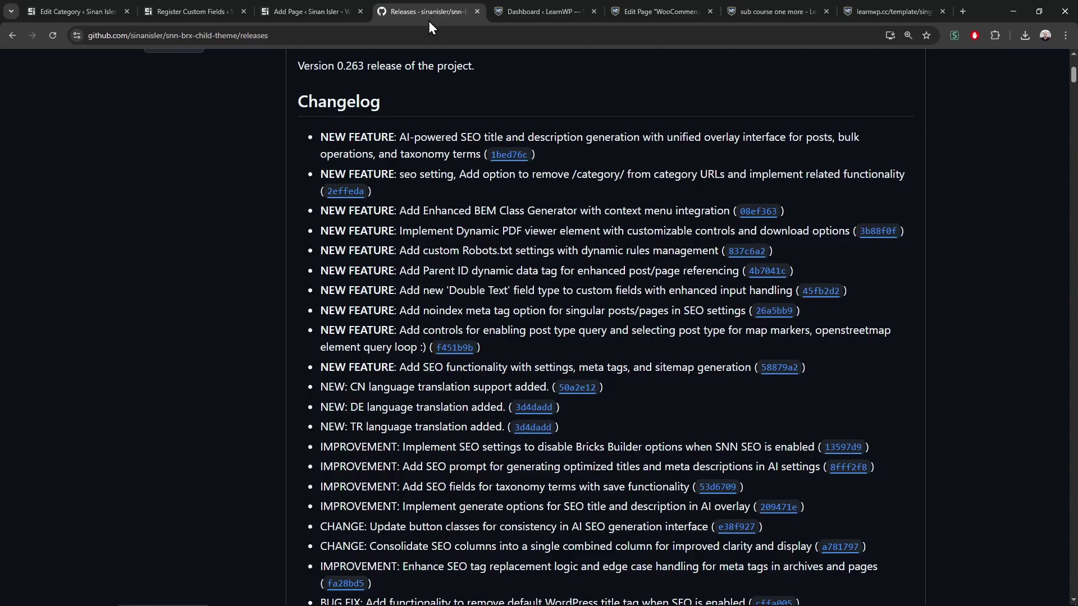
{"action": "left_click", "coordinate": [898, 8]}
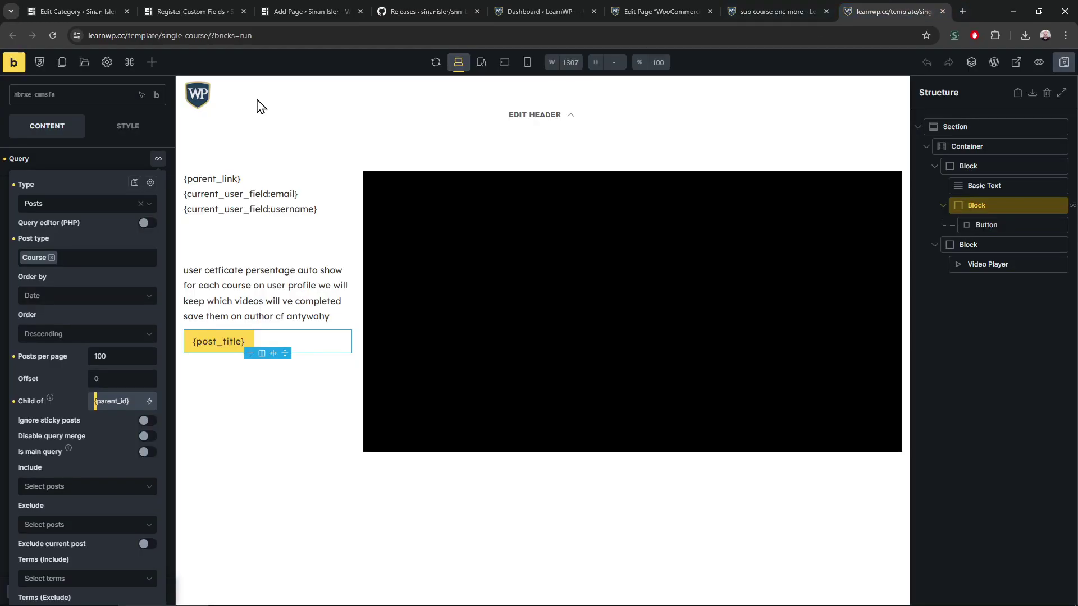
{"action": "left_click", "coordinate": [300, 7]}
{"action": "left_click", "coordinate": [449, 6]}
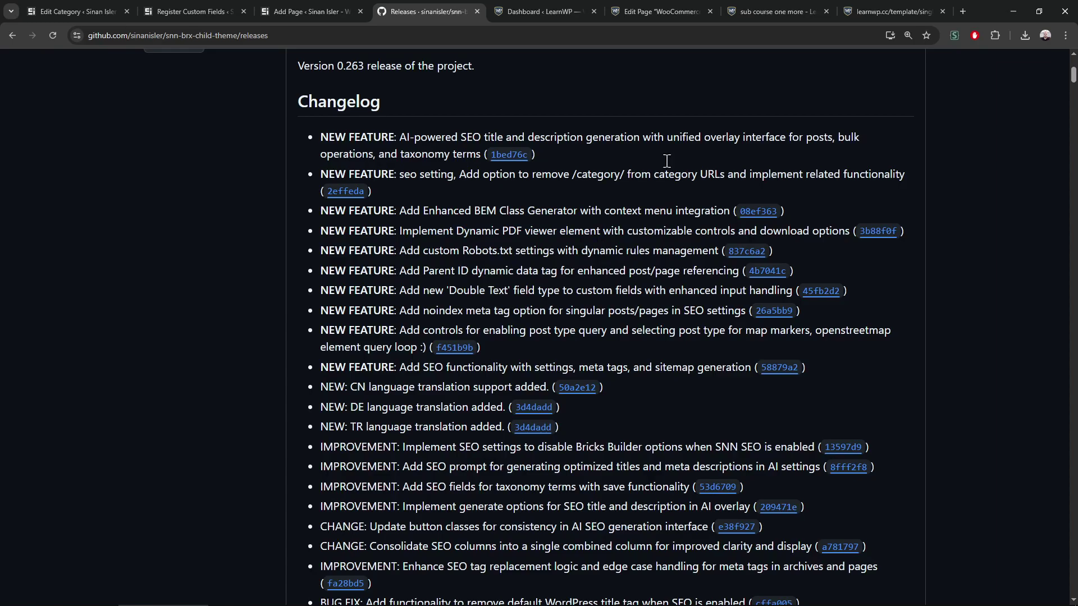
Search the Bricks elements list for 'pdf' to show Print Page/PDF and the dynamic PDF embed
{"action": "left_click", "coordinate": [892, 11]}
{"action": "left_click", "coordinate": [149, 66]}
{"action": "type", "text": "pdf"}
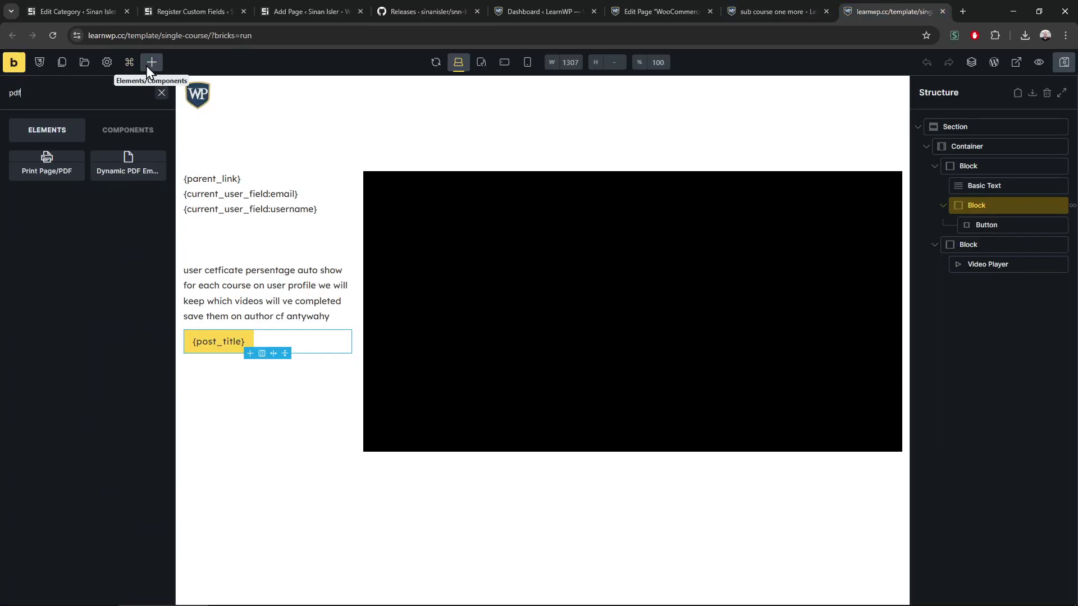
Cycle through the open tabs back to the GitHub release changelog
{"action": "left_click", "coordinate": [765, 1]}
{"action": "left_click", "coordinate": [674, 1]}
{"action": "left_click", "coordinate": [573, 1]}
{"action": "left_click", "coordinate": [431, 2]}
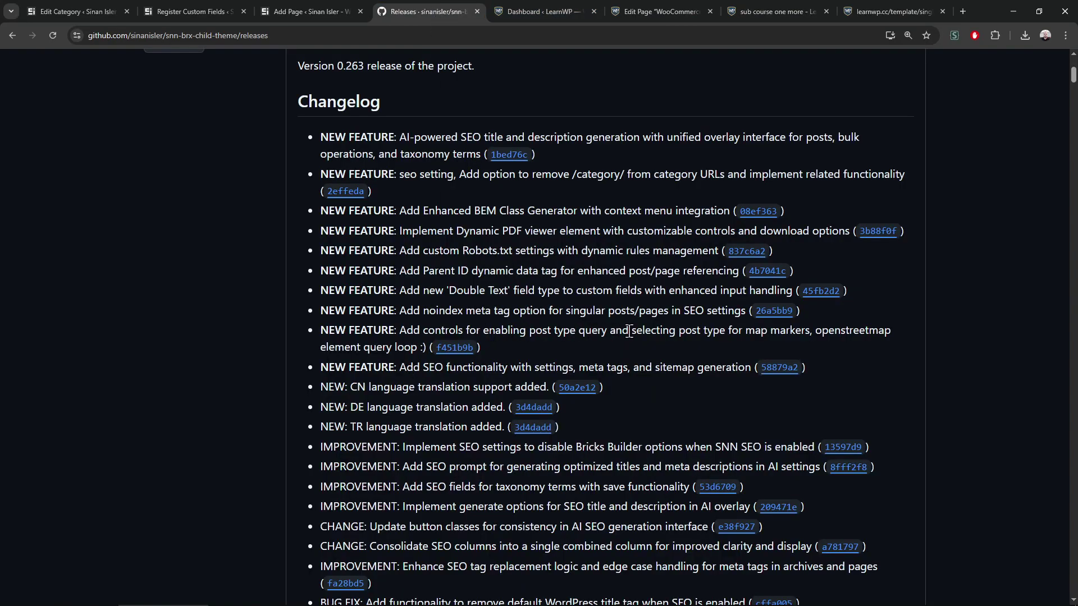
Highlight the openstreetmap query loop entry and its 'controls for enabling post type query' phrase
{"action": "triple_click", "coordinate": [394, 340]}
{"action": "left_click", "coordinate": [396, 339]}
{"action": "triple_click", "coordinate": [399, 339]}
{"action": "left_click", "coordinate": [406, 359]}
{"action": "triple_click", "coordinate": [403, 339]}
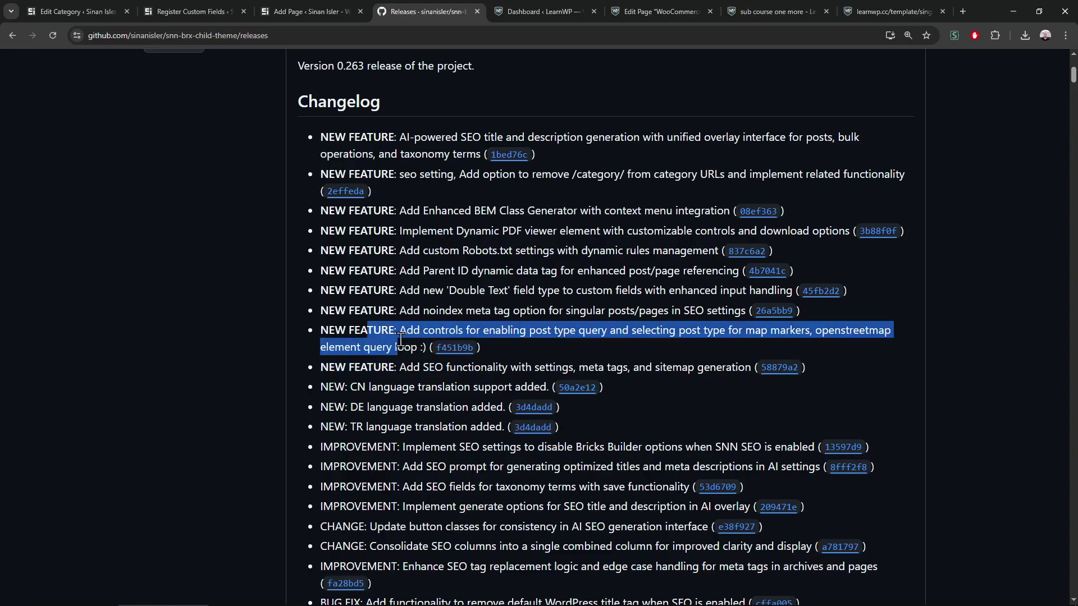
{"action": "left_click", "coordinate": [400, 340]}
{"action": "triple_click", "coordinate": [417, 332]}
{"action": "left_click", "coordinate": [412, 346]}
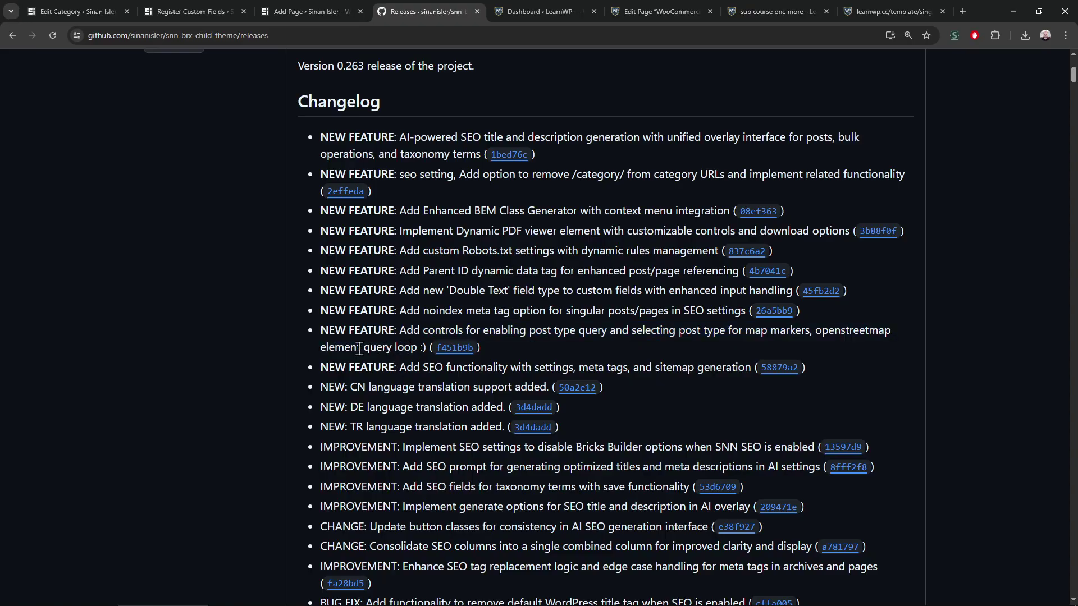
{"action": "triple_click", "coordinate": [396, 334]}
{"action": "left_click", "coordinate": [404, 359]}
{"action": "left_click_drag", "start_coordinate": [425, 330], "coordinate": [601, 329]}
{"action": "left_click", "coordinate": [892, 11]}
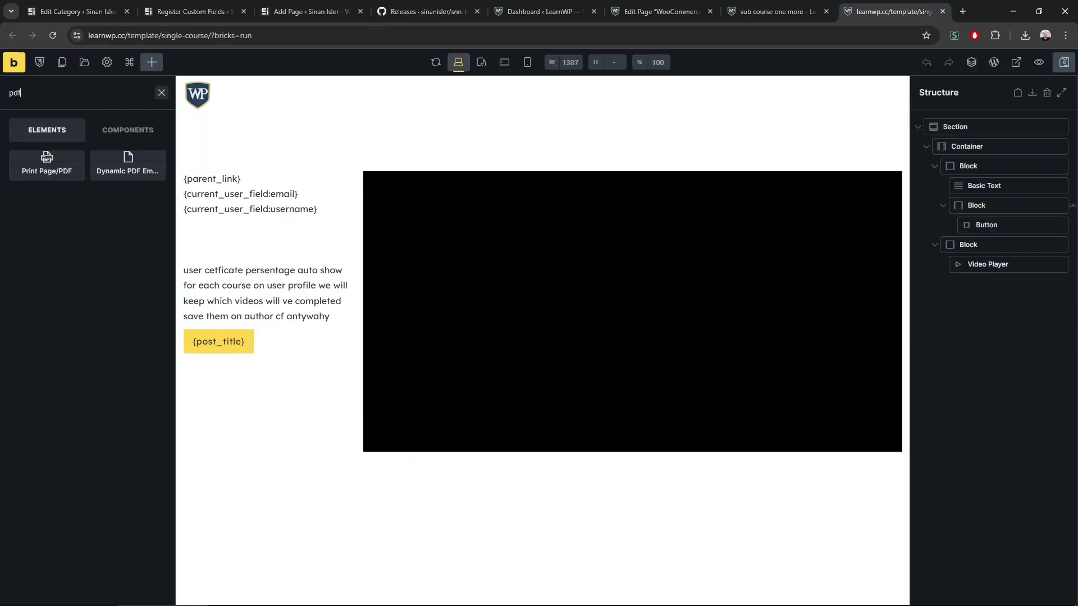
Skip the Looping Map Locations video ahead to 7:29, then 7:39, to show the map marker
{"action": "mouse_move", "coordinate": [671, 603]}
{"action": "key", "text": "alt+Tab"}
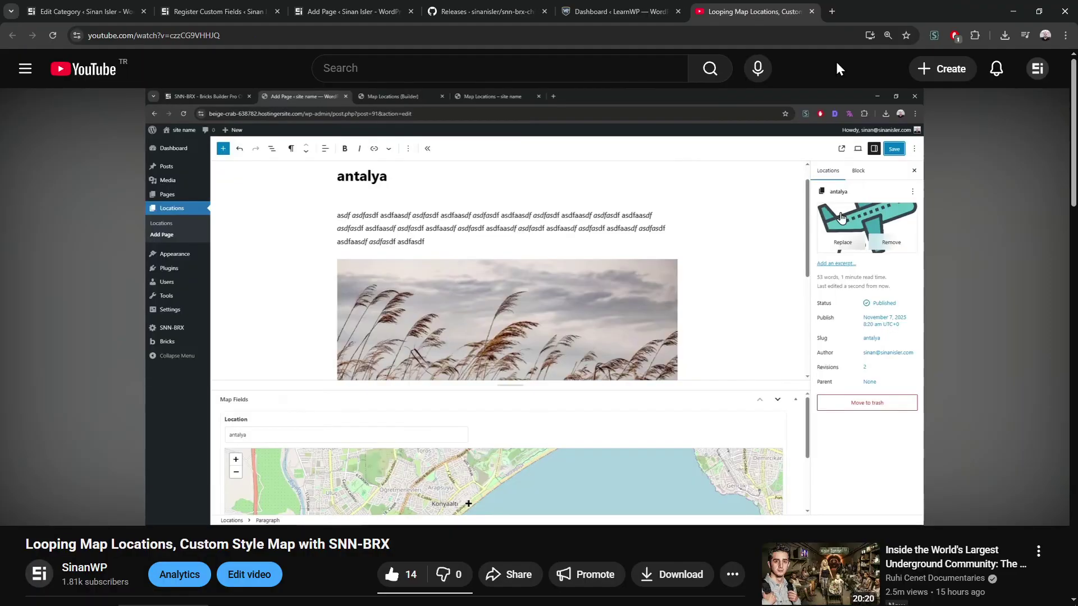
{"action": "mouse_move", "coordinate": [334, 444]}
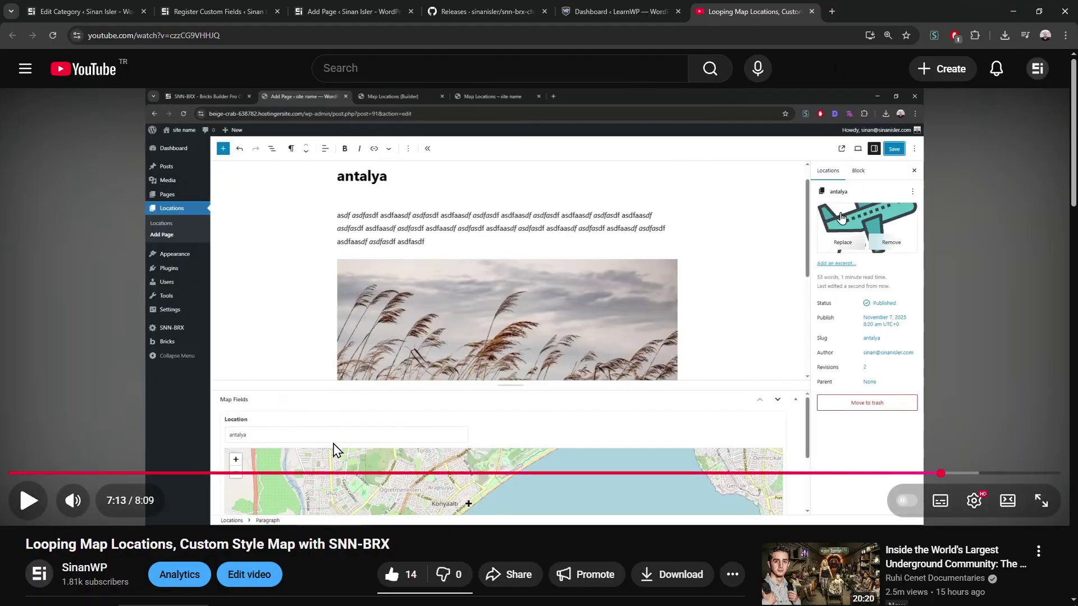
{"action": "left_click", "coordinate": [976, 473]}
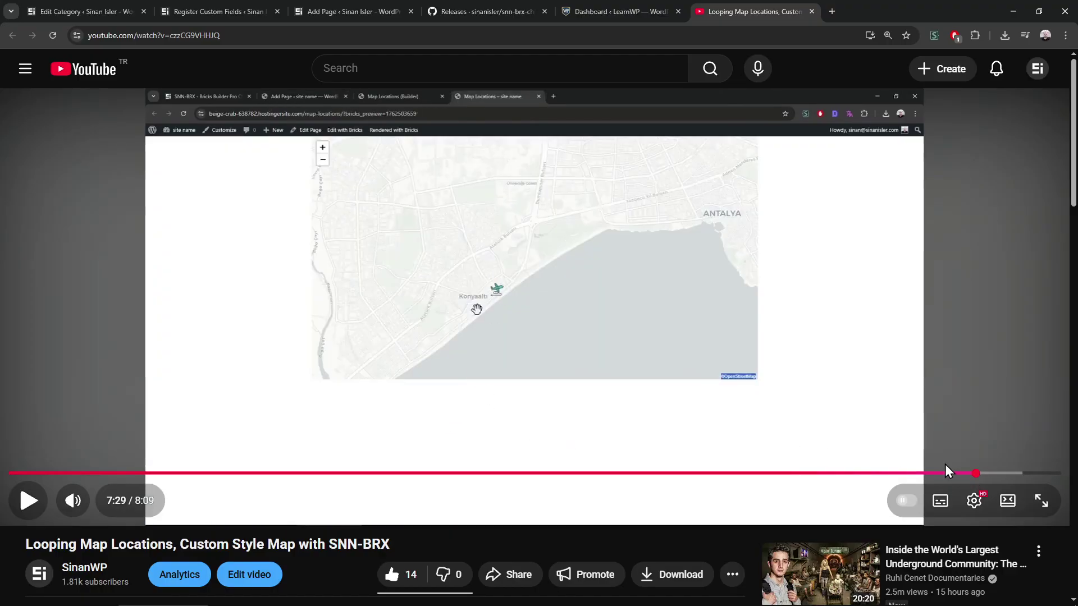
{"action": "left_click", "coordinate": [996, 474]}
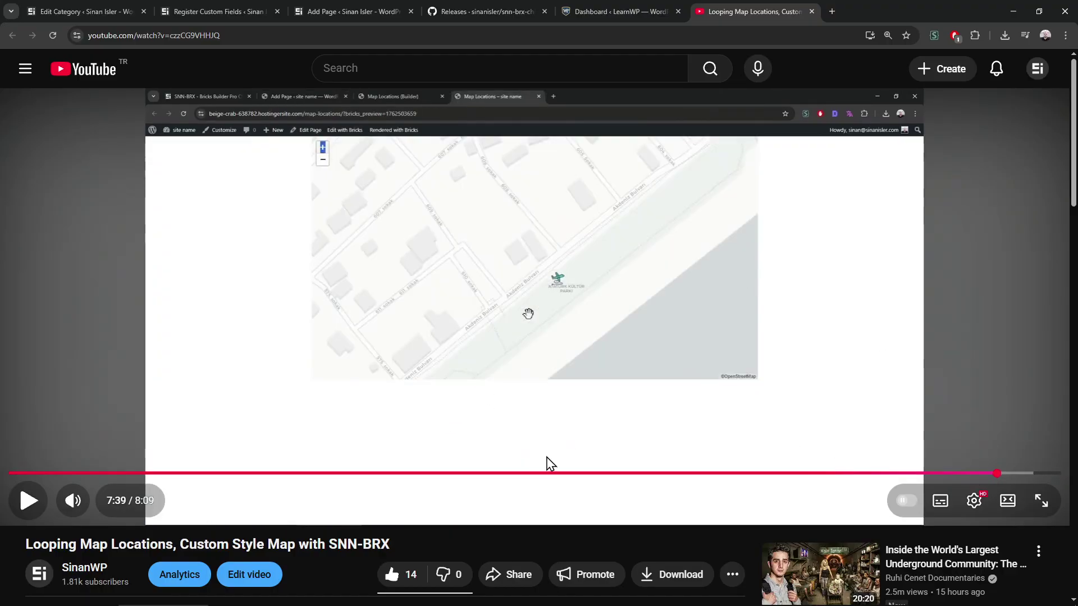
{"action": "scroll", "coordinate": [328, 500], "scroll_direction": "down", "scroll_amount": 2}
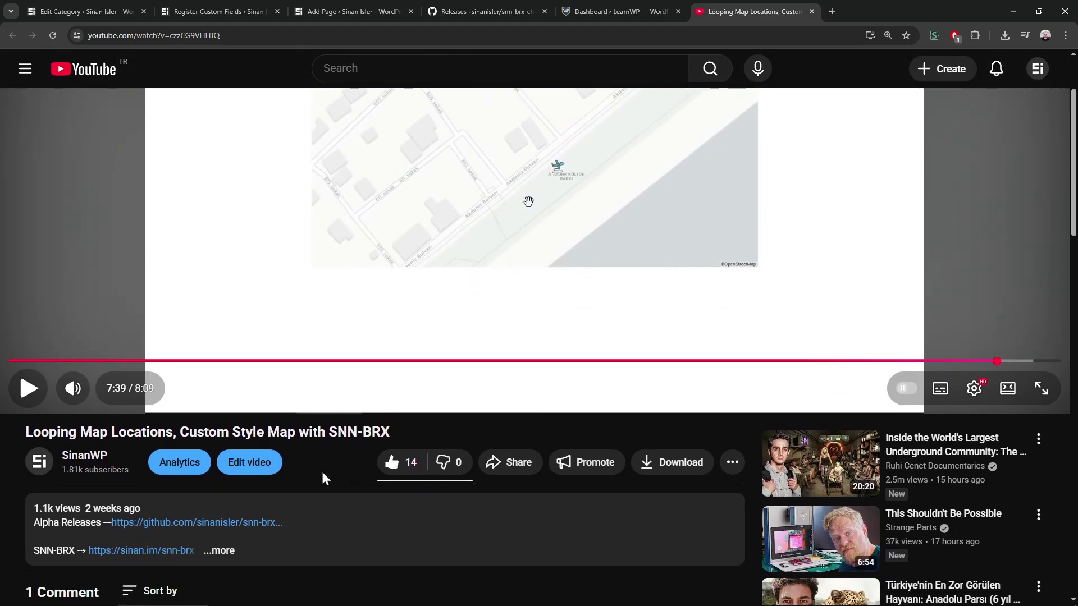
{"action": "scroll", "coordinate": [322, 479], "scroll_direction": "up", "scroll_amount": 2}
Close the map locations video tab, leaving the dashboard and release changelog tabs open
{"action": "left_click", "coordinate": [623, 6]}
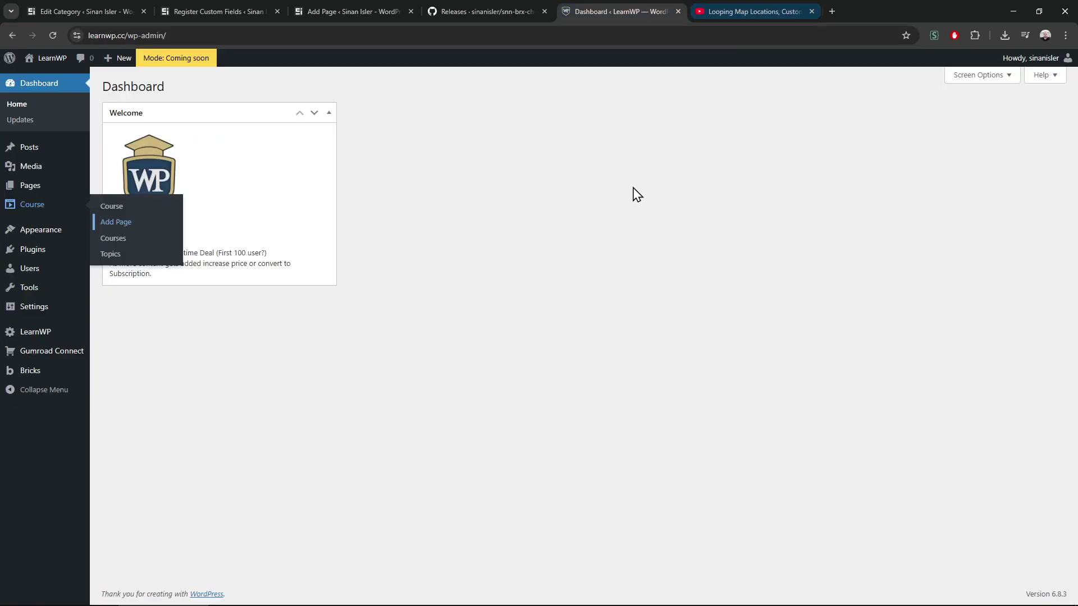
{"action": "middle_click", "coordinate": [741, 9]}
{"action": "left_click", "coordinate": [497, 5]}
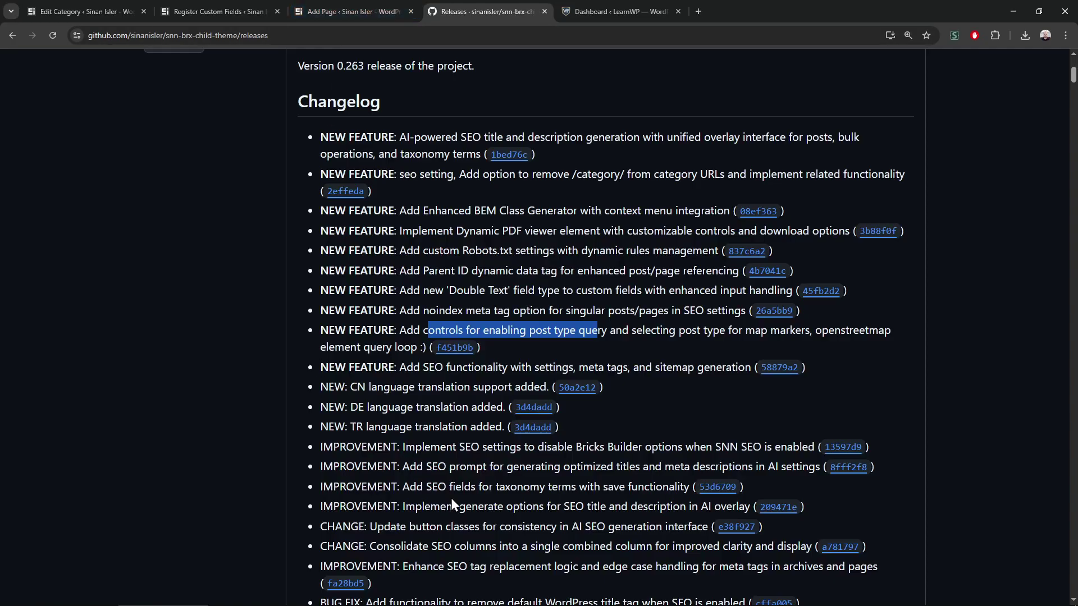
Open a new incognito window and enter sinanisler.com in the address bar
{"action": "left_click", "coordinate": [635, 13]}
{"action": "key", "text": "ctrl+shift+n"}
{"action": "type", "text": "sinanisler.com"}
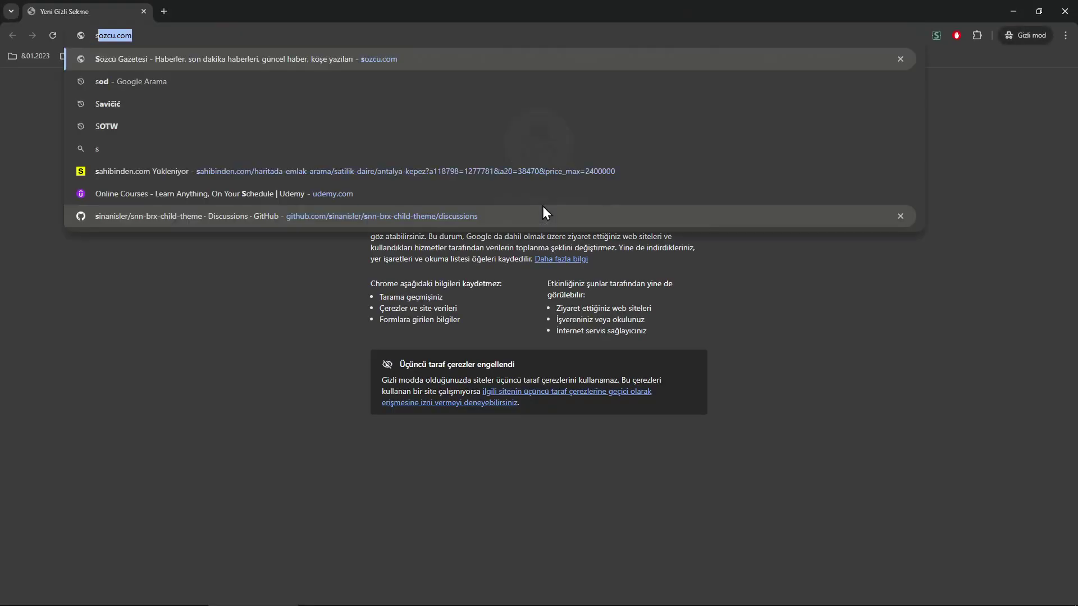